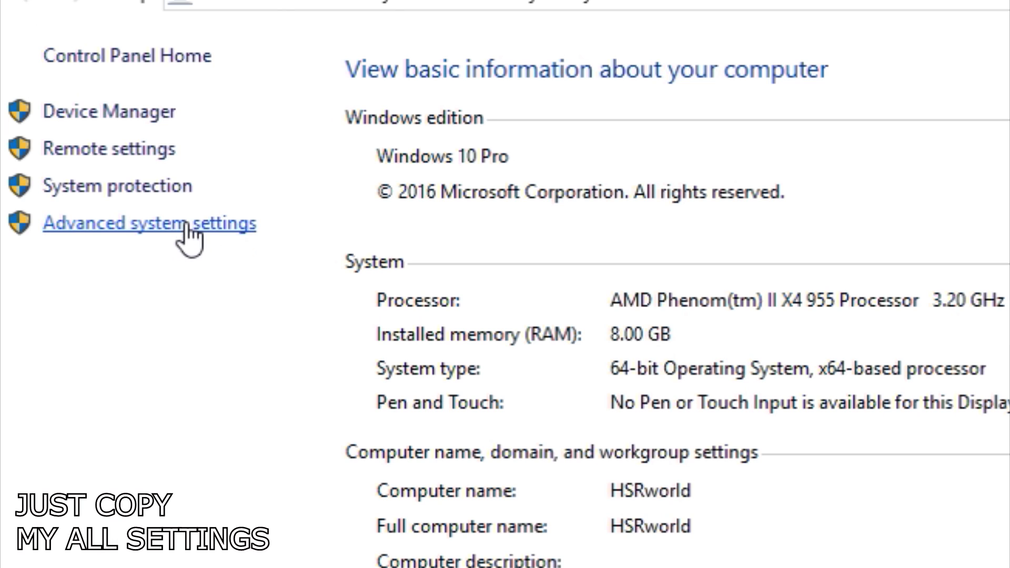
In the advanced system settings' performance options, apply Adjust for best performance to the visual effects and close the dialogs
left_click(185, 225)
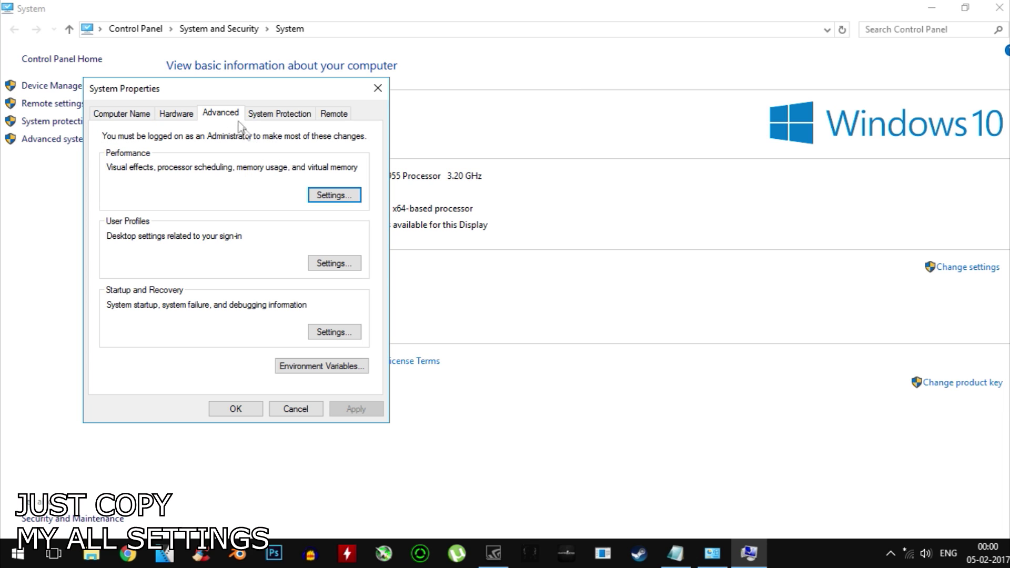
left_click(335, 196)
left_click(428, 545)
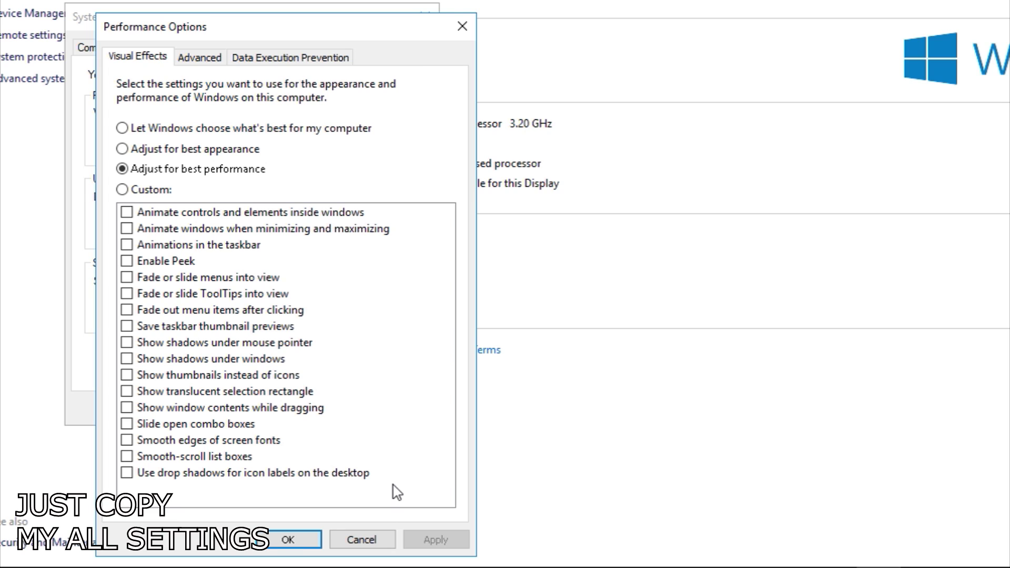
left_click(290, 542)
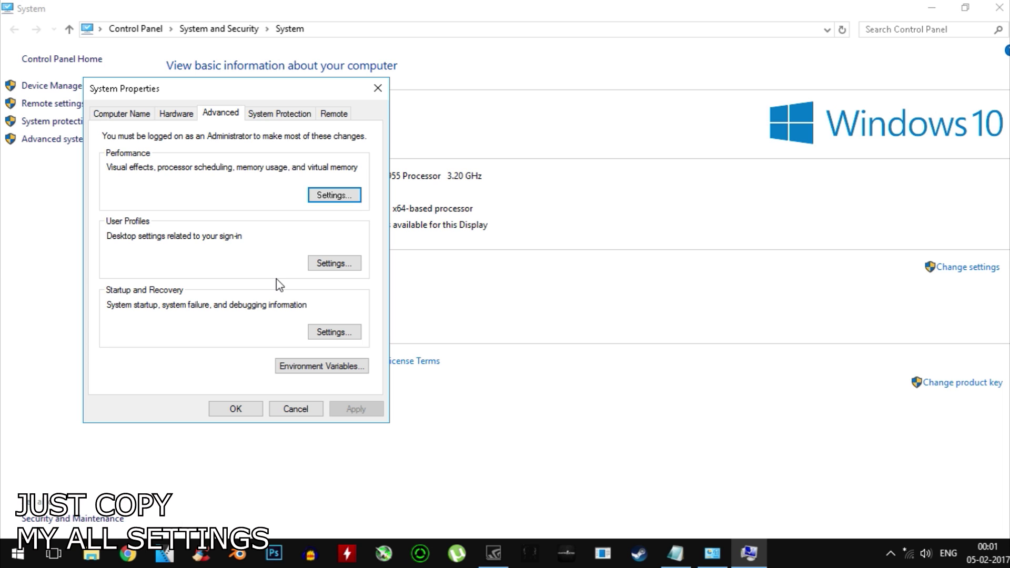
key("alt")
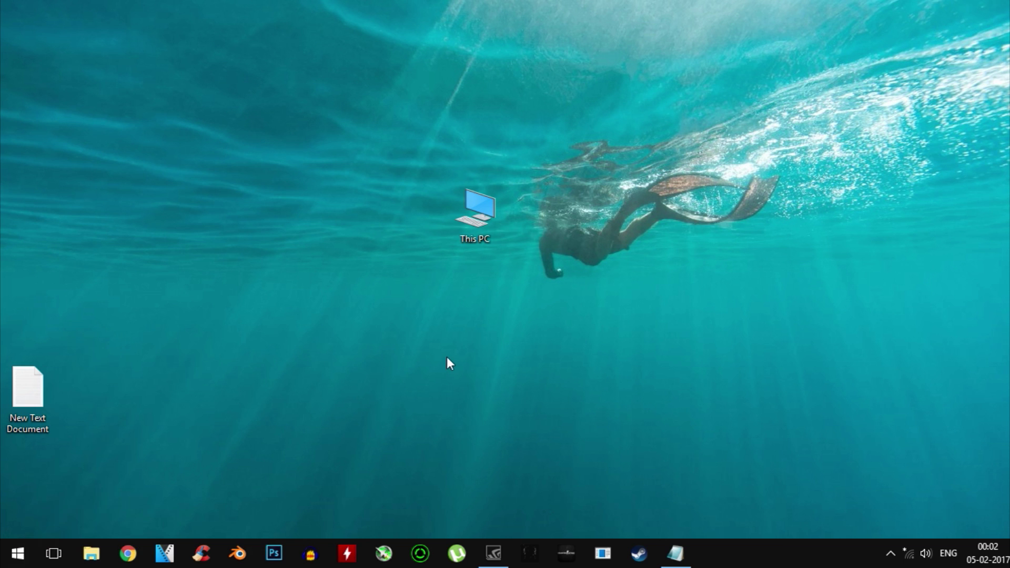
Open the Virtual Memory settings through This PC's properties and the advanced performance options
right_click(487, 207)
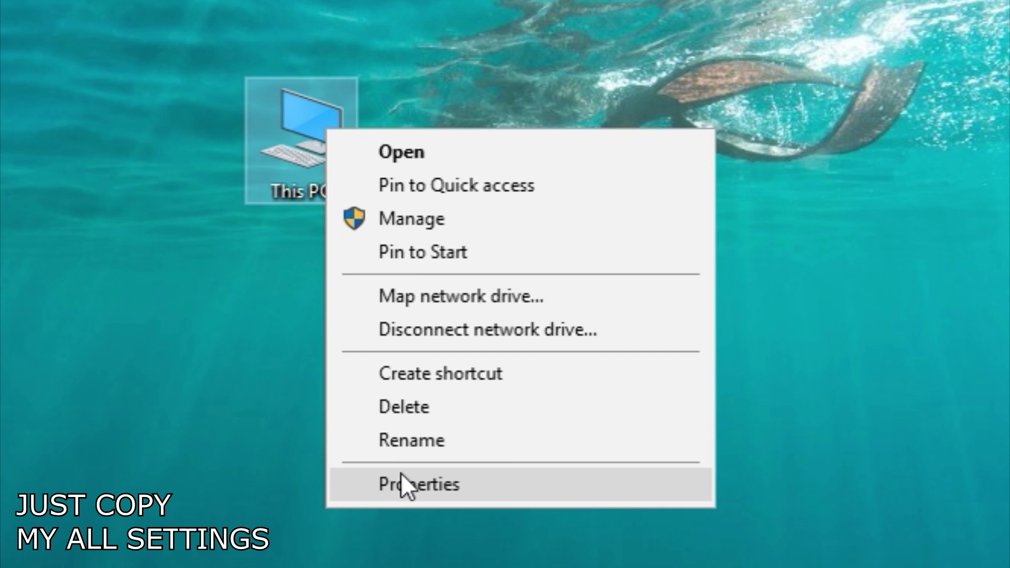
left_click(525, 381)
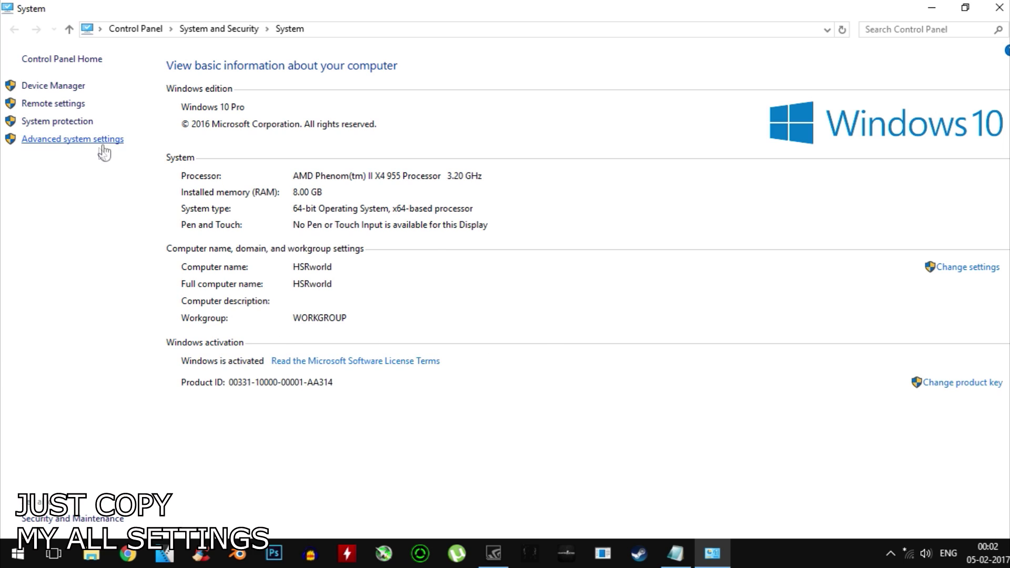
left_click(55, 144)
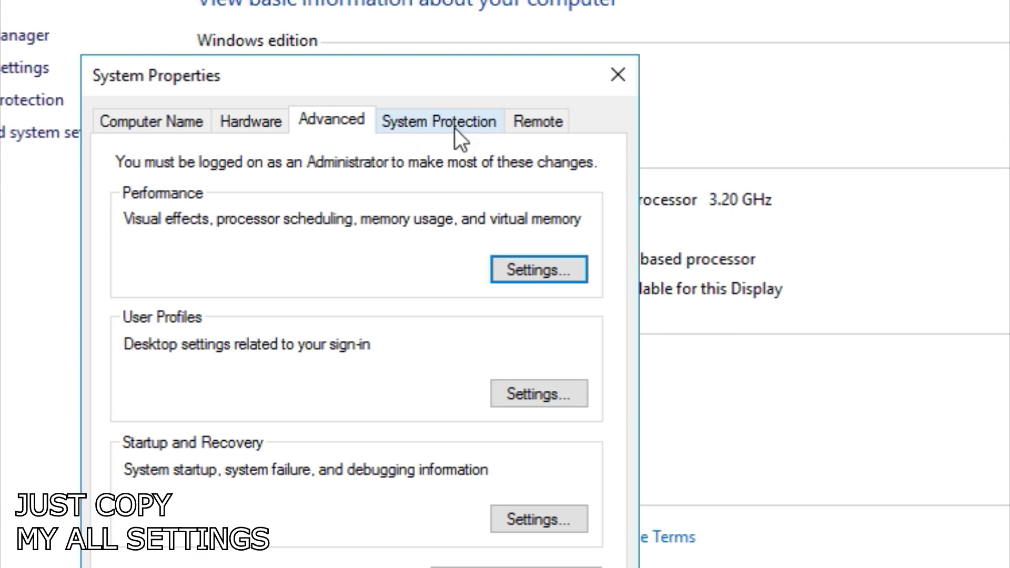
left_click(518, 265)
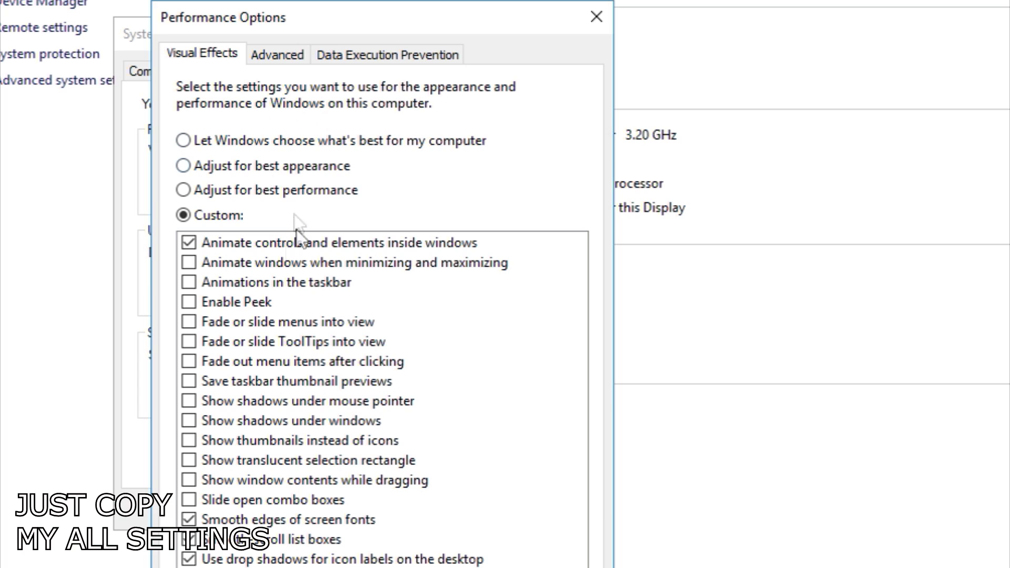
left_click(297, 52)
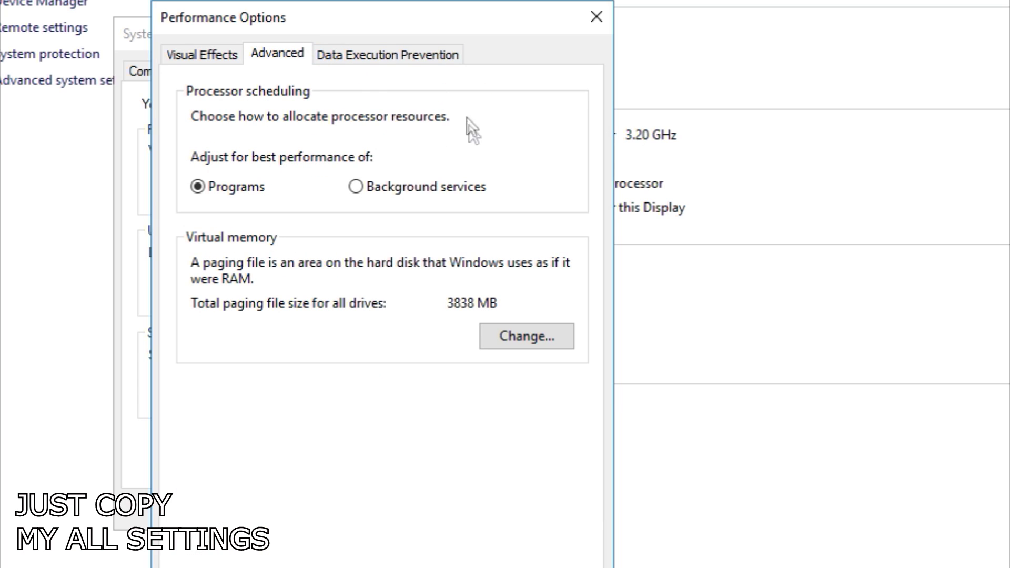
left_click(502, 342)
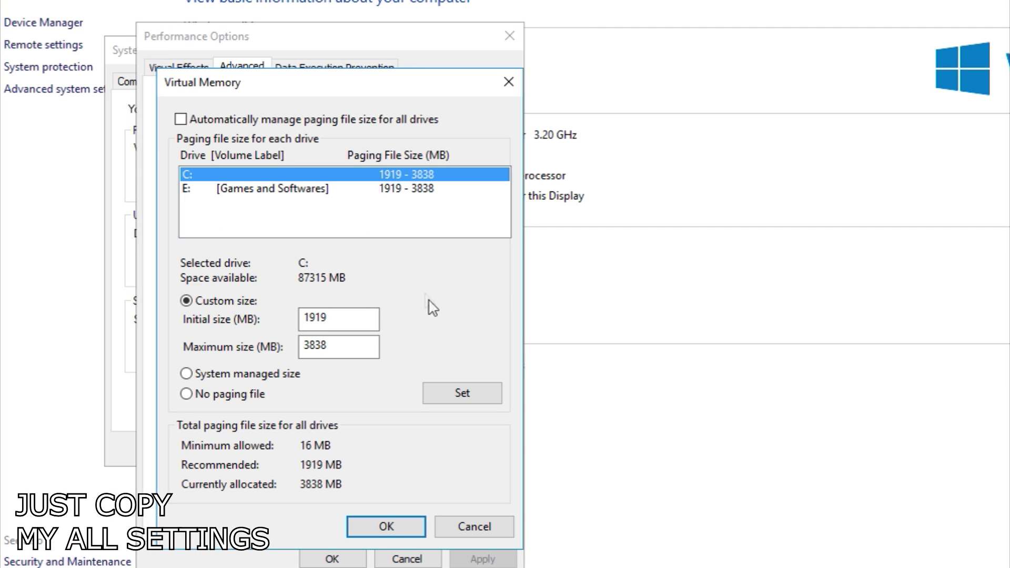
Turn off automatic paging file management and give drive C: a custom size of 1919 MB initial and 3838 MB maximum
left_click(181, 119)
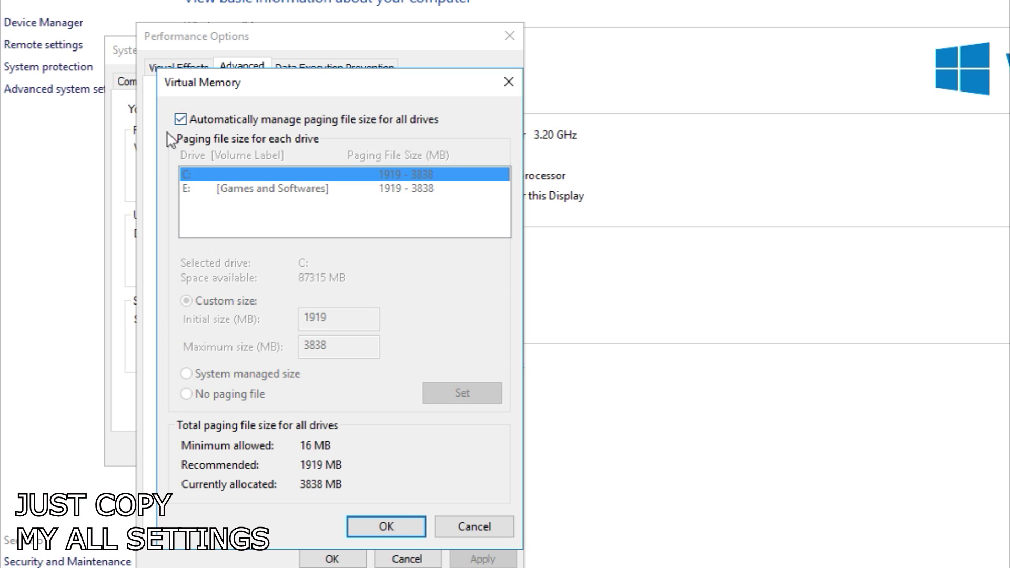
left_click(180, 119)
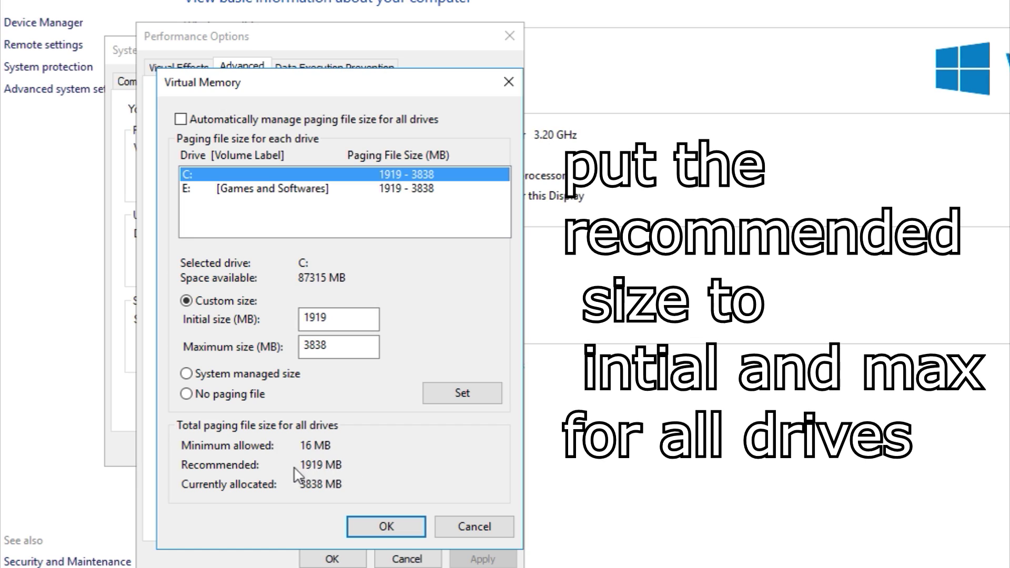
left_click(344, 316)
double_click(343, 318)
type("1919")
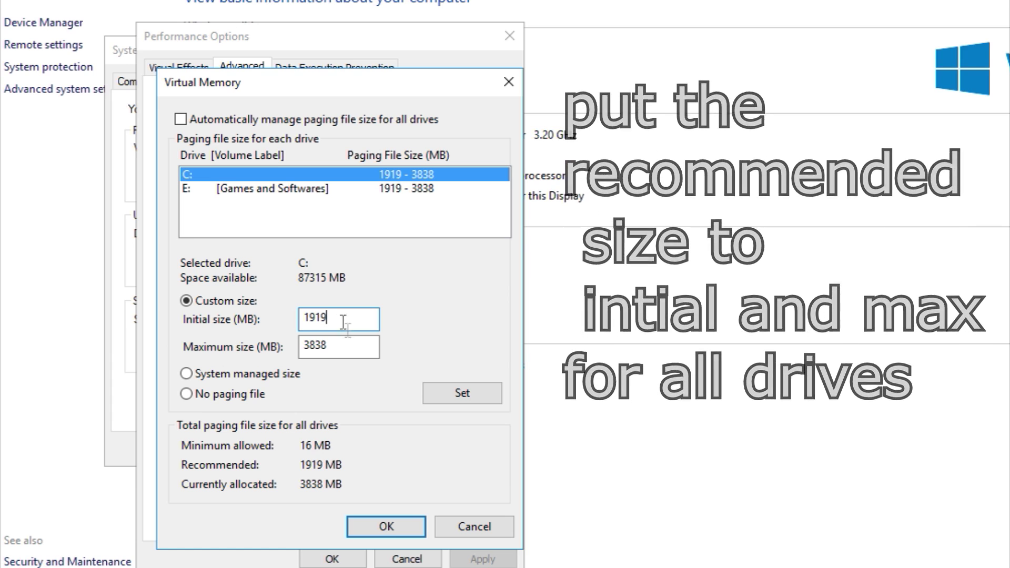
double_click(343, 345)
type("3838")
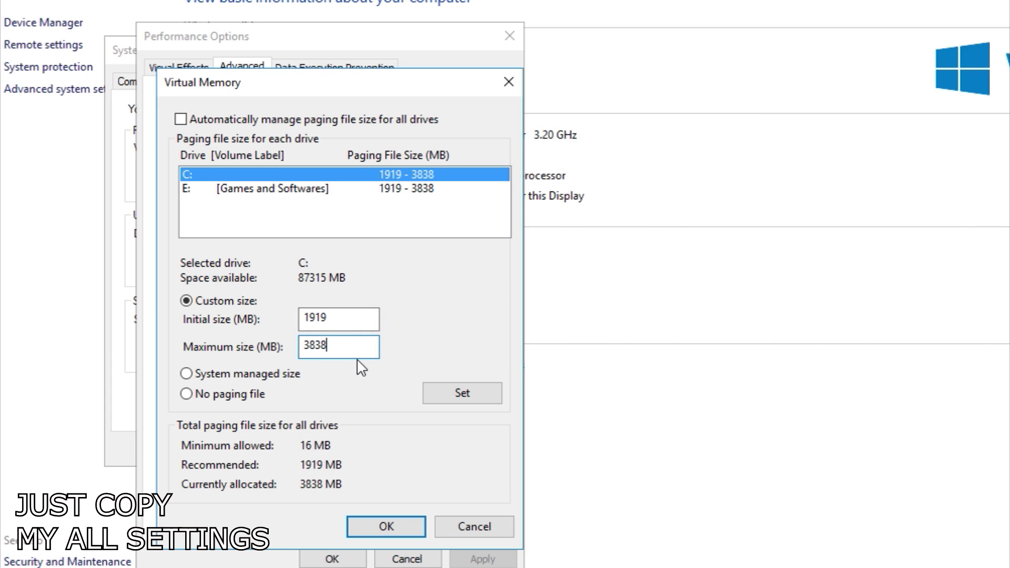
Set drive E:'s custom paging file size to 1919 MB initial and 3838 MB maximum, and confirm the virtual memory and performance settings
left_click(339, 195)
left_click_drag(350, 326, 275, 327)
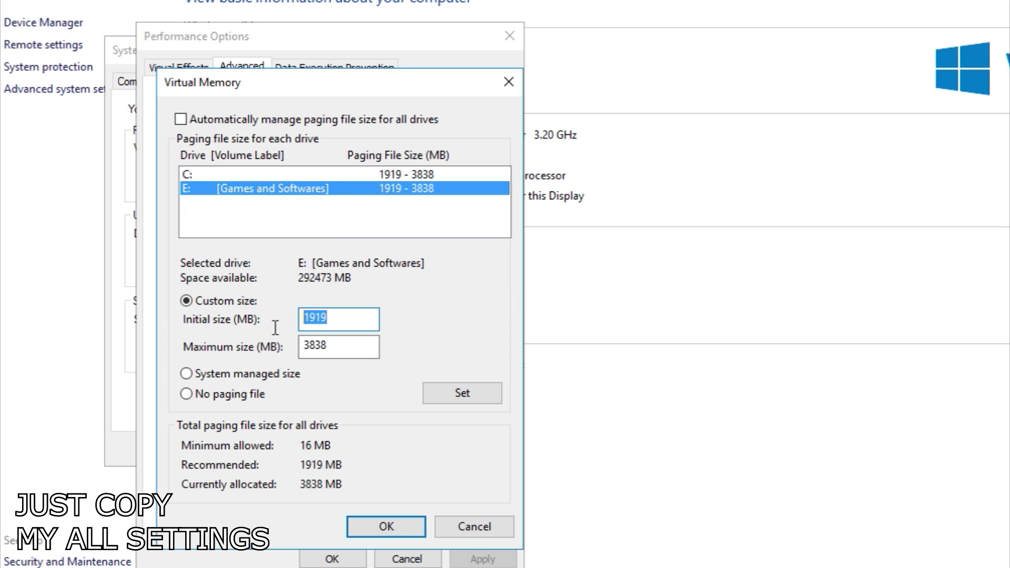
left_click(349, 314)
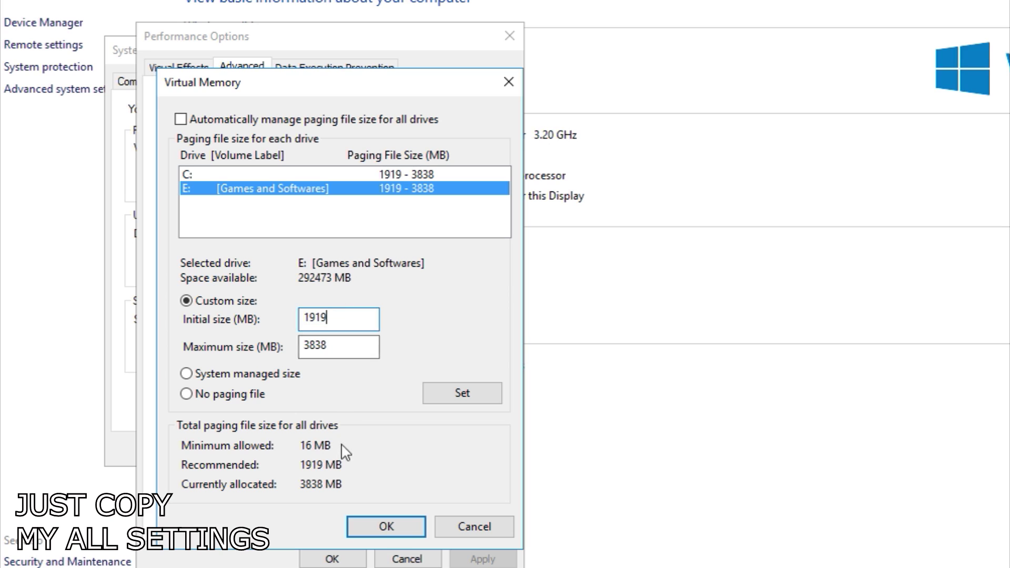
left_click(332, 346)
left_click_drag(319, 346, 293, 362)
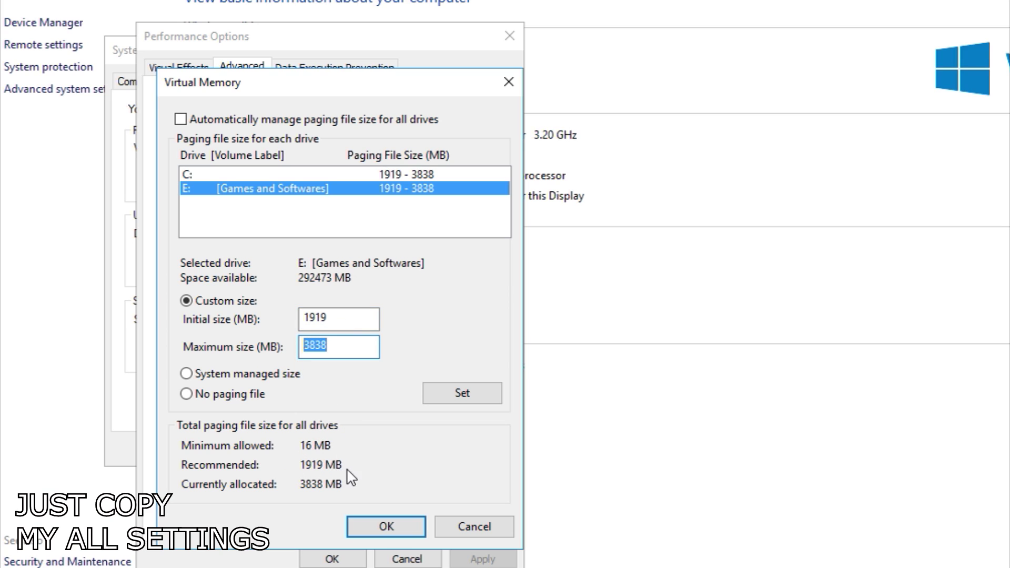
left_click(343, 321)
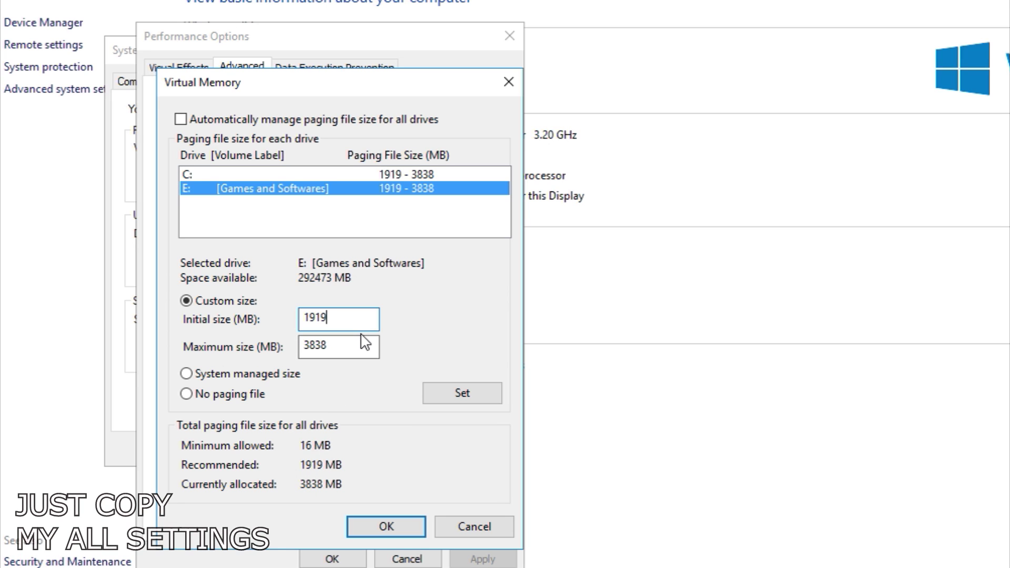
left_click(386, 526)
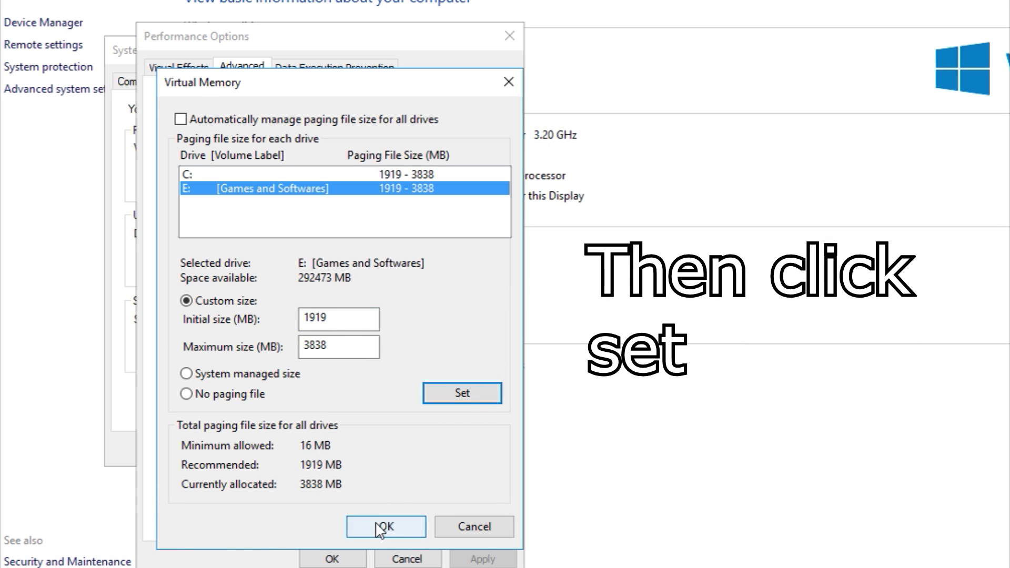
left_click(305, 561)
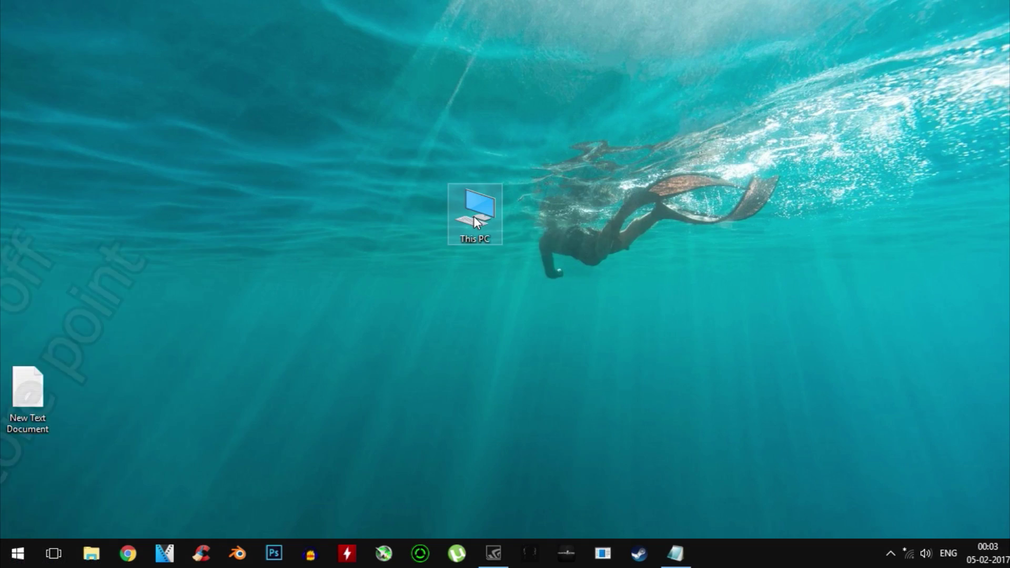
Open the system protection configuration for Local Disk (C:) through This PC's advanced system settings
right_click(474, 216)
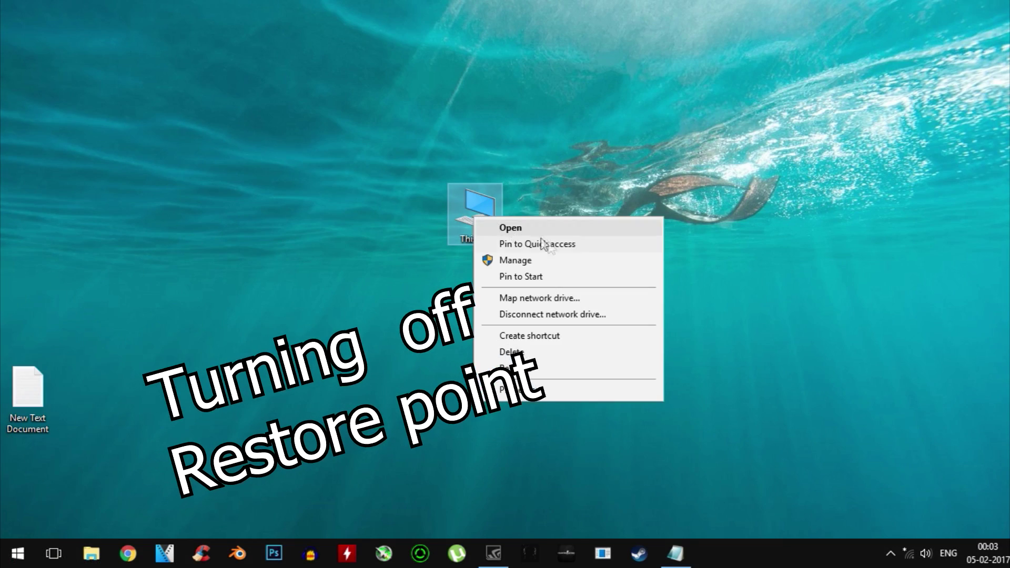
left_click(556, 393)
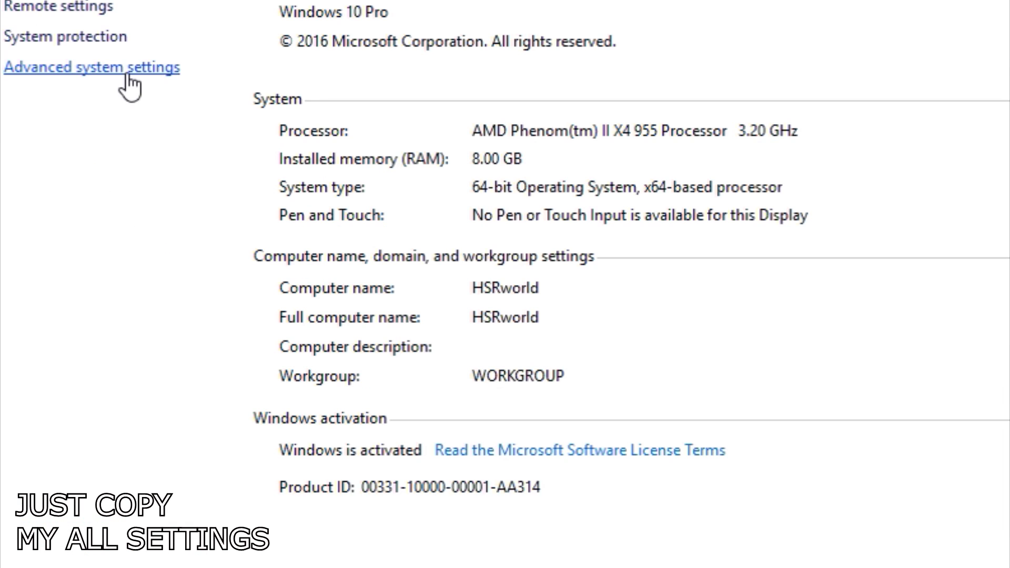
left_click(127, 75)
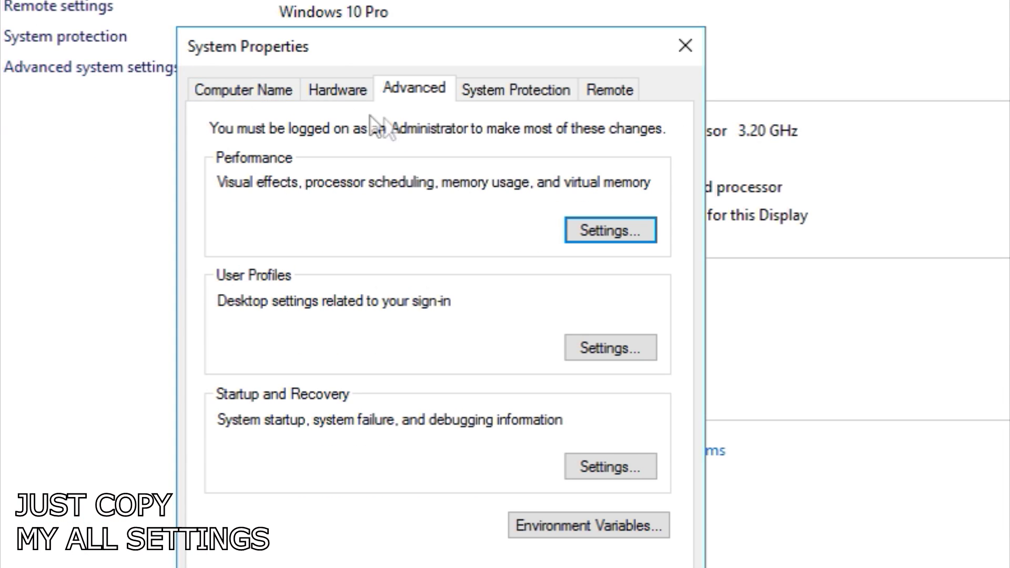
left_click(514, 88)
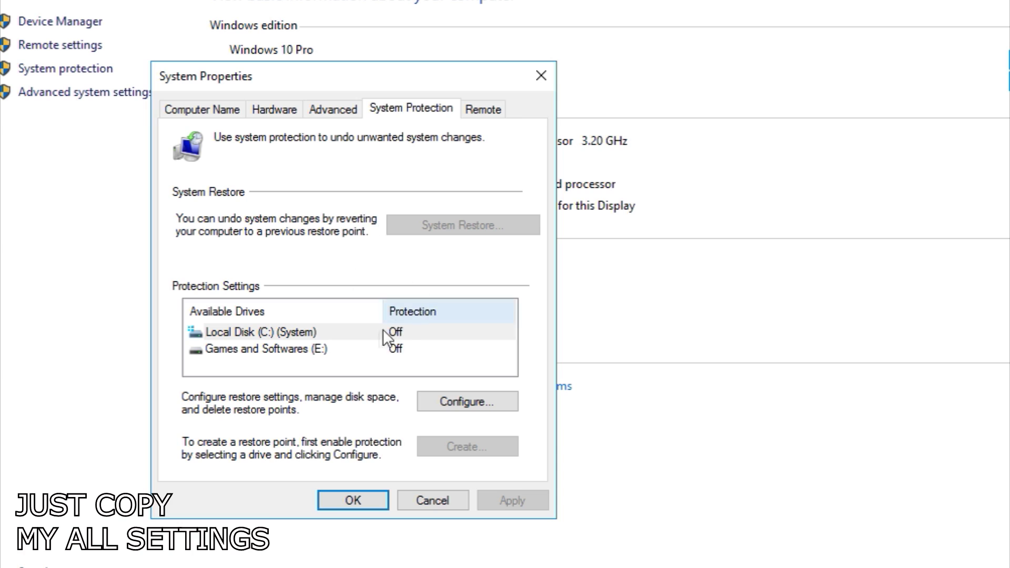
left_click(470, 399)
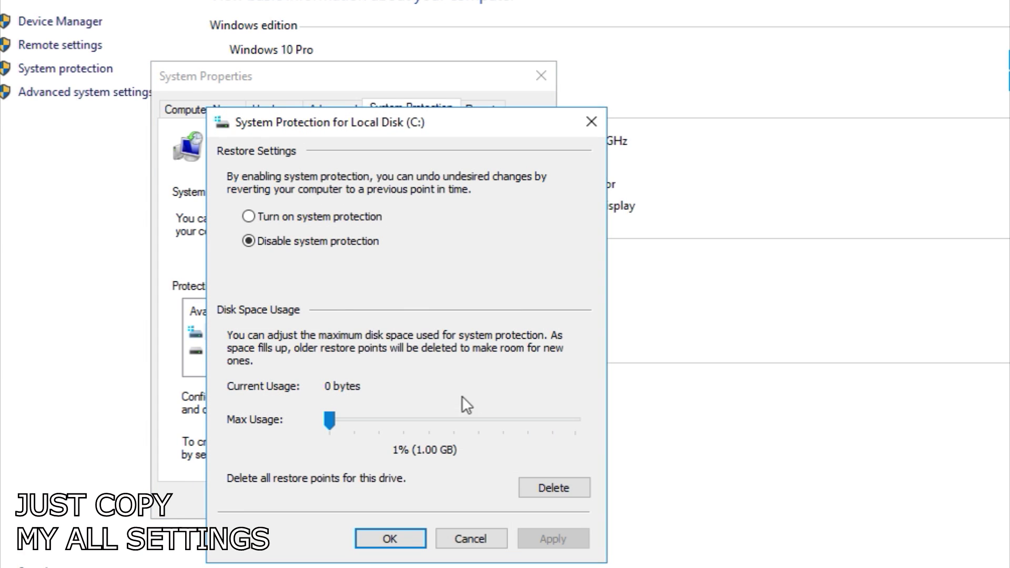
Delete all restore points on Local Disk (C:) and apply disabled system protection with maximum usage at 1%
left_click_drag(336, 420, 302, 425)
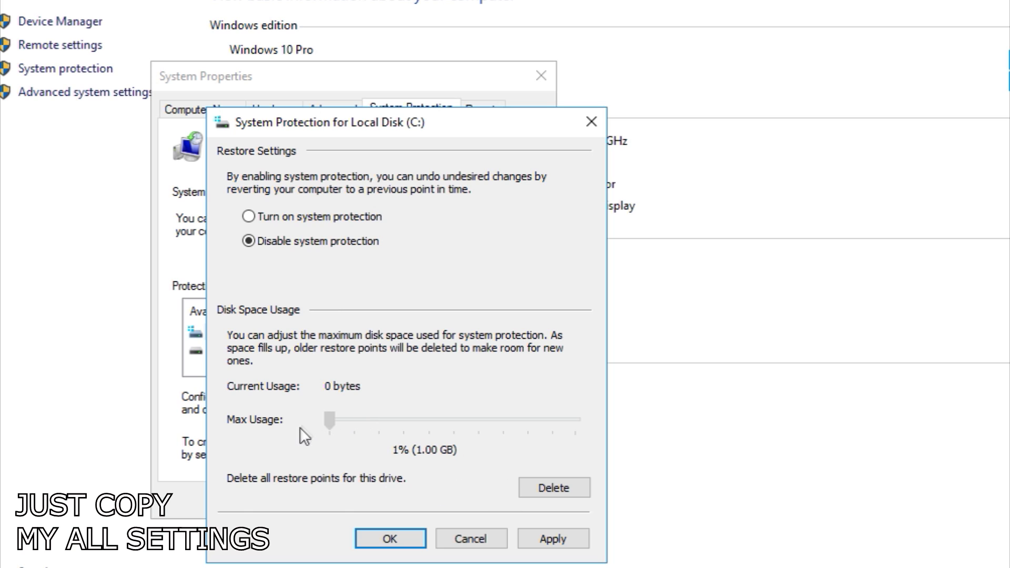
left_click(542, 488)
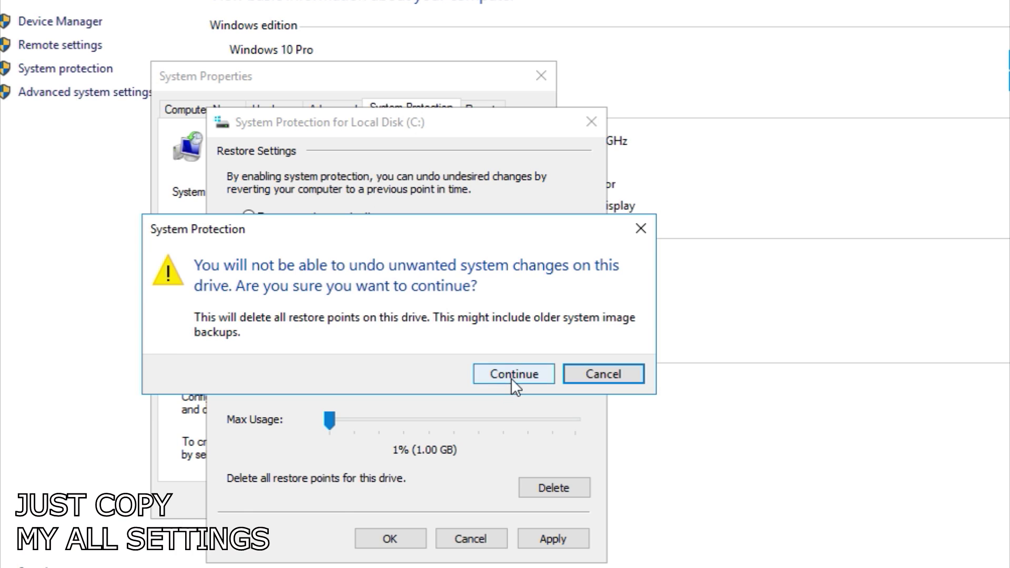
left_click(514, 376)
left_click(523, 347)
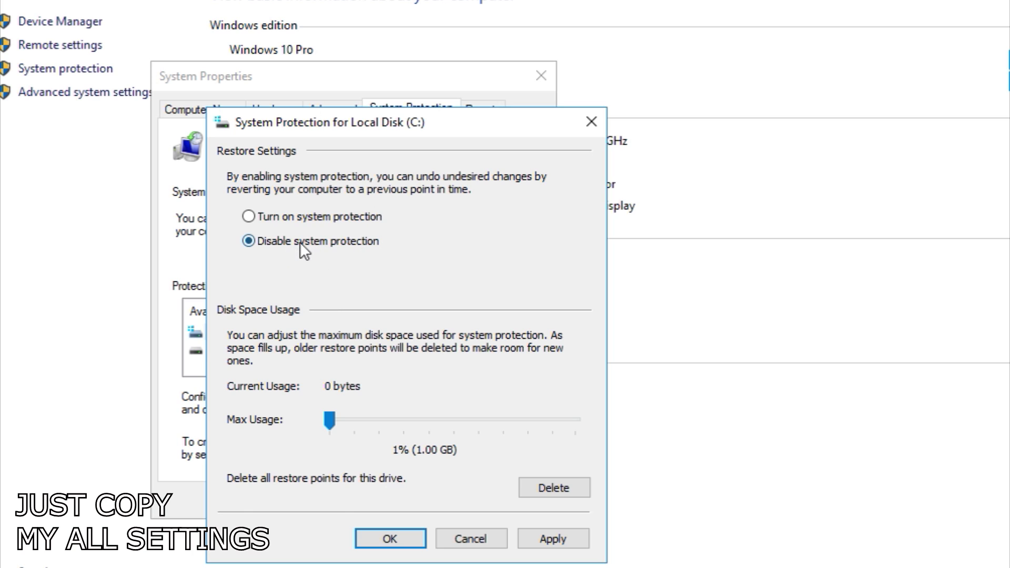
left_click(550, 538)
left_click(388, 540)
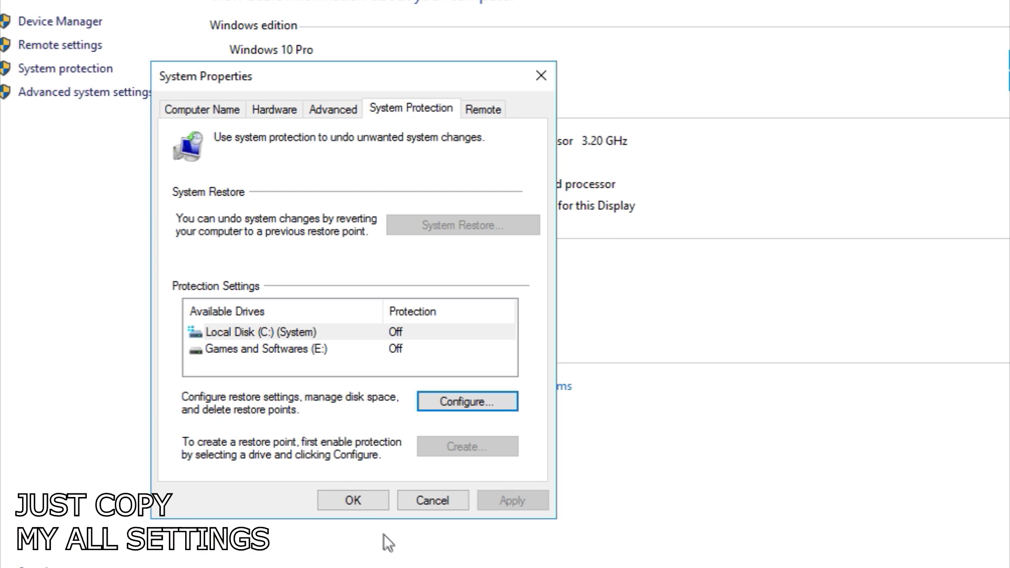
Delete all restore points on the Games and Softwares (E:) drive and confirm its disabled system protection
left_click(392, 335)
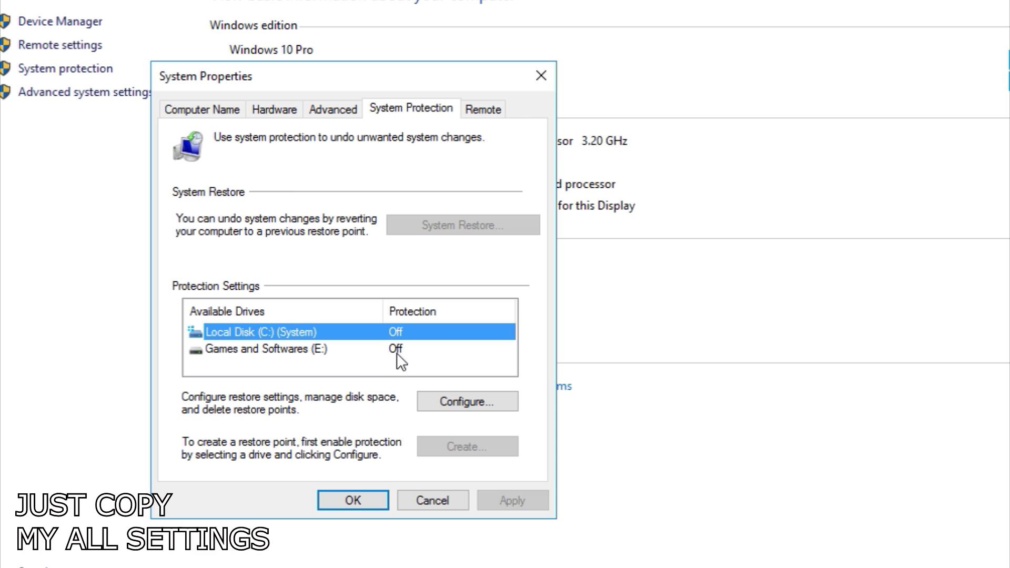
left_click(398, 349)
left_click(473, 403)
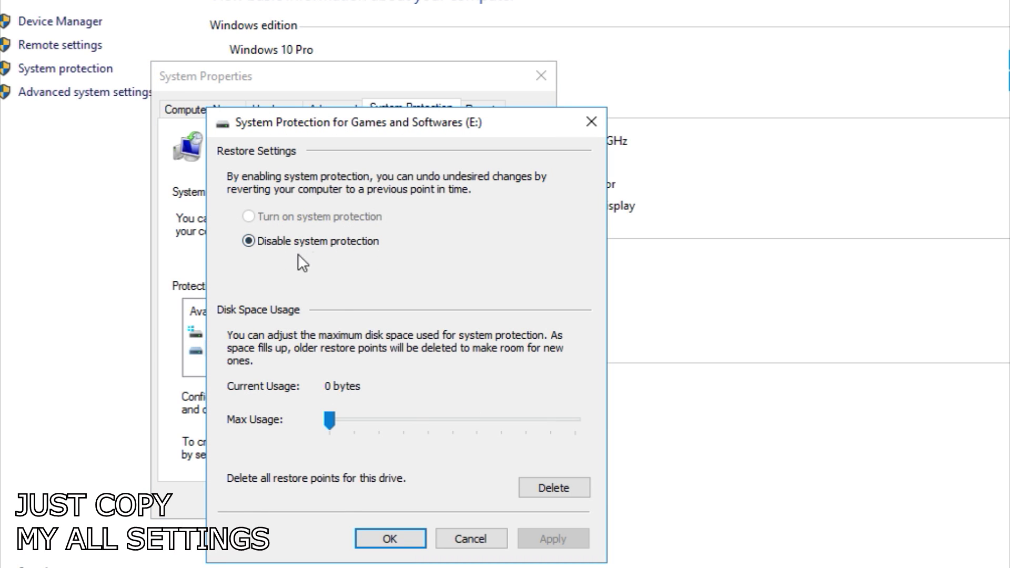
left_click(552, 483)
left_click(518, 376)
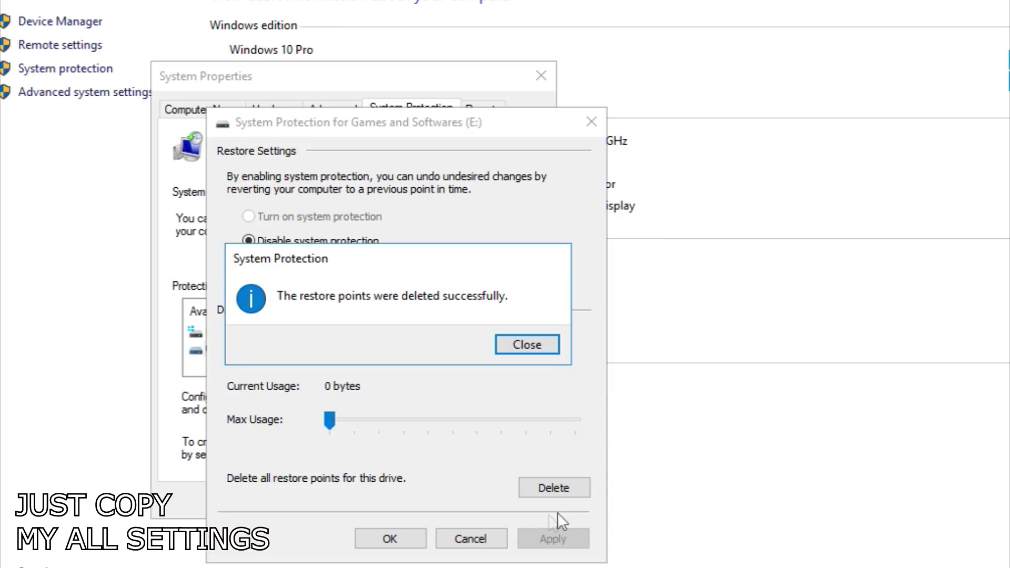
left_click(519, 347)
left_click(390, 539)
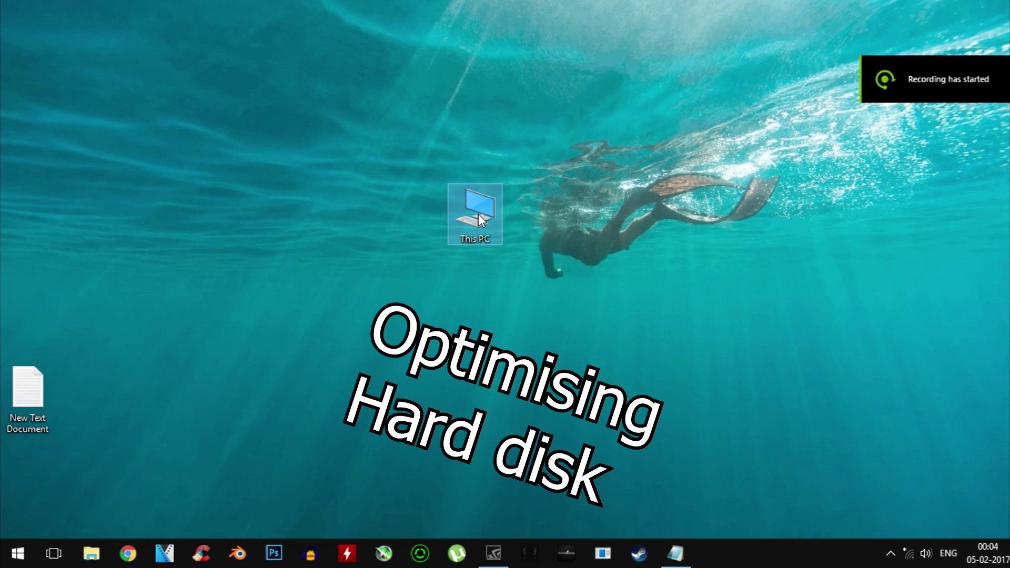
Open the drive optimization tool from the properties of Local Disk (C:) in This PC
right_click(478, 215)
left_click(506, 226)
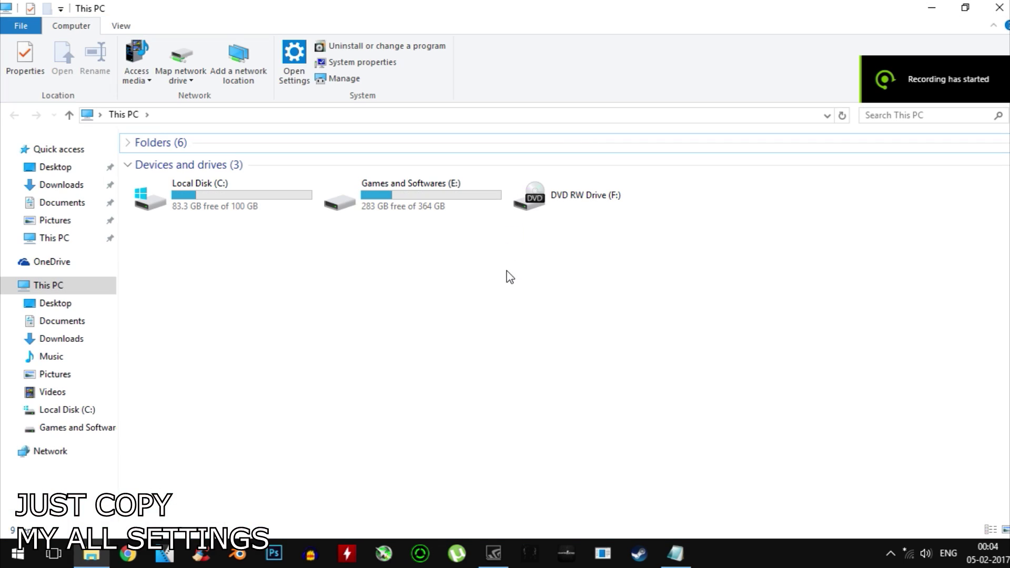
left_click(257, 204)
right_click(252, 206)
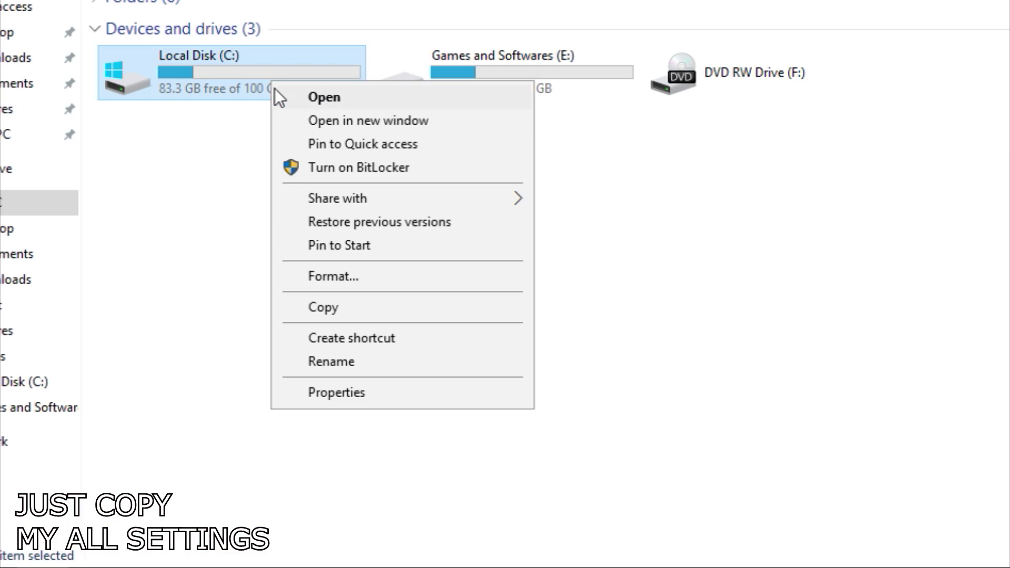
left_click(353, 393)
left_click(412, 101)
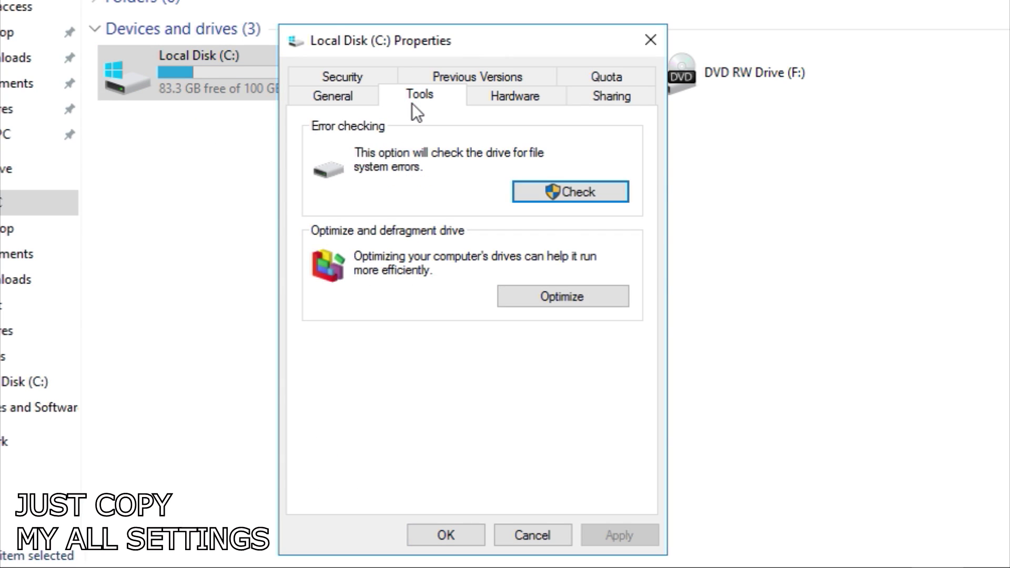
left_click(568, 308)
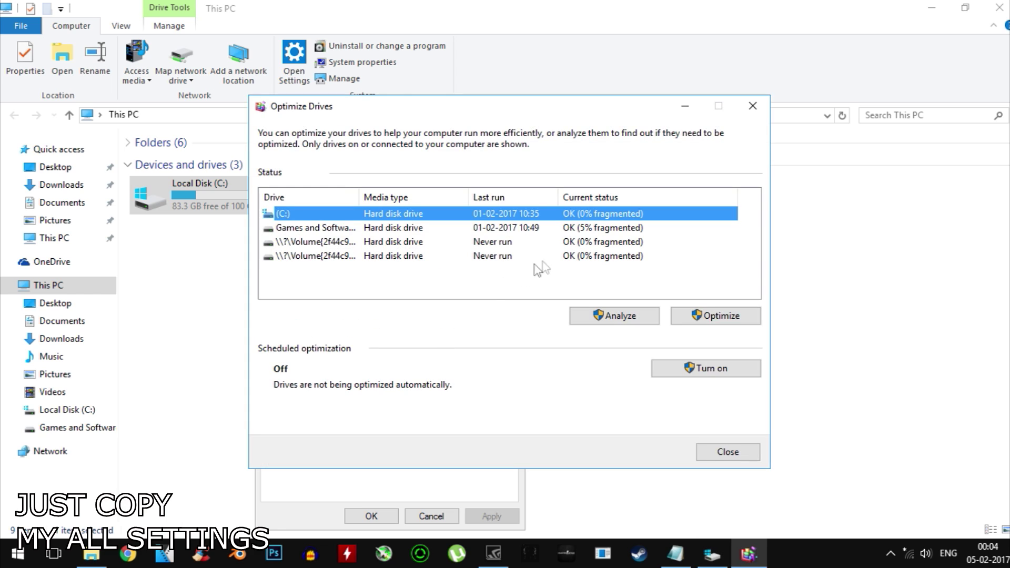
Analyze drive C: and the Games and Softwares (E:) drive for fragmentation
left_click(586, 231)
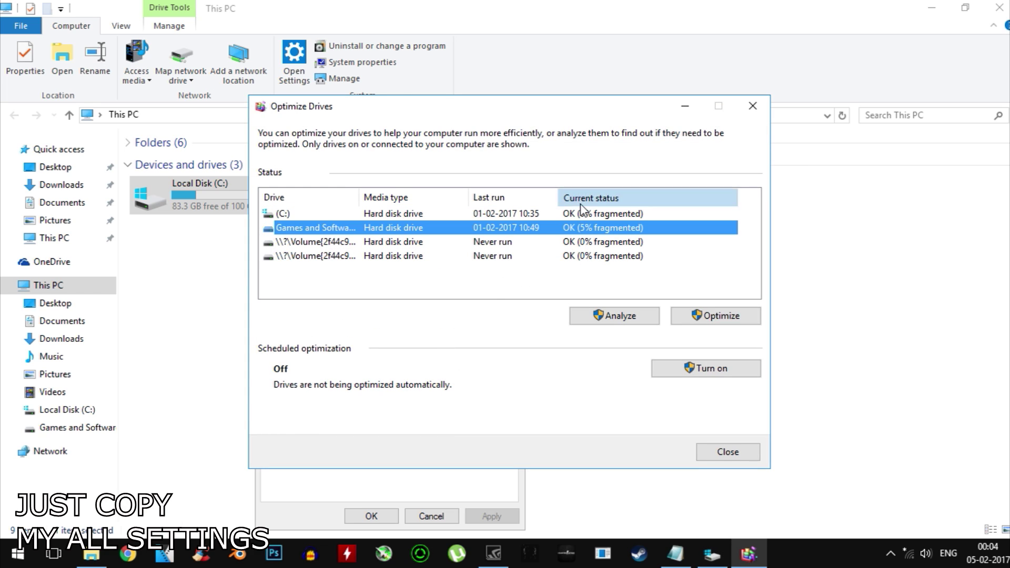
left_click(540, 214)
left_click(605, 316)
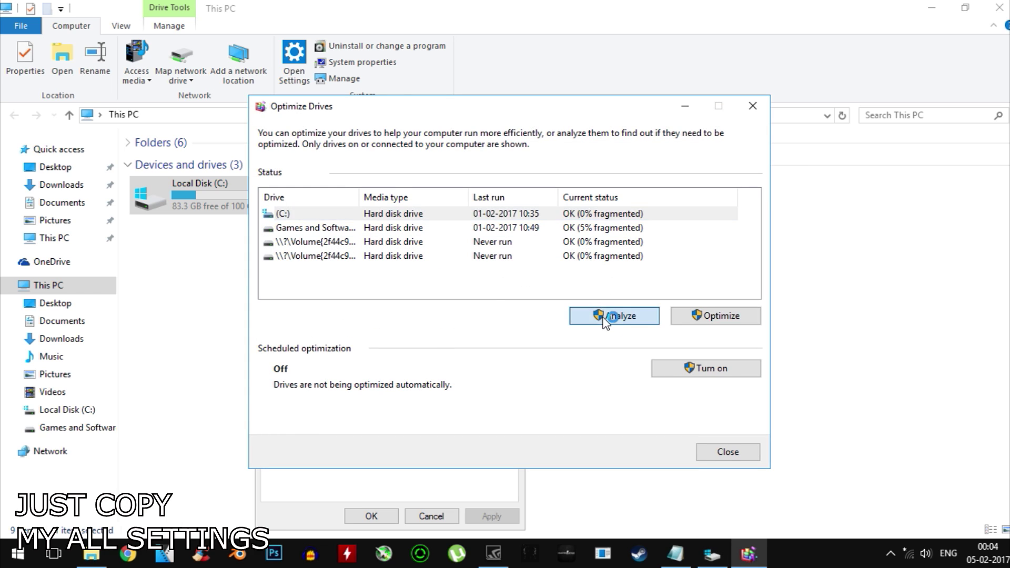
left_click(609, 232)
left_click(612, 315)
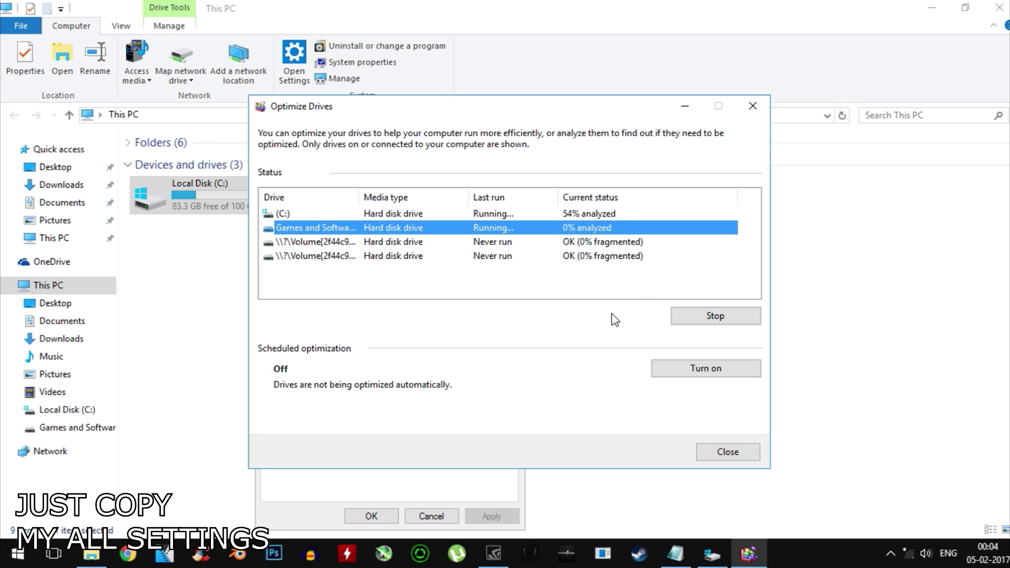
Review the drives' analysis status, and close the drive optimization and Local Disk (C:) properties windows
left_click(589, 215)
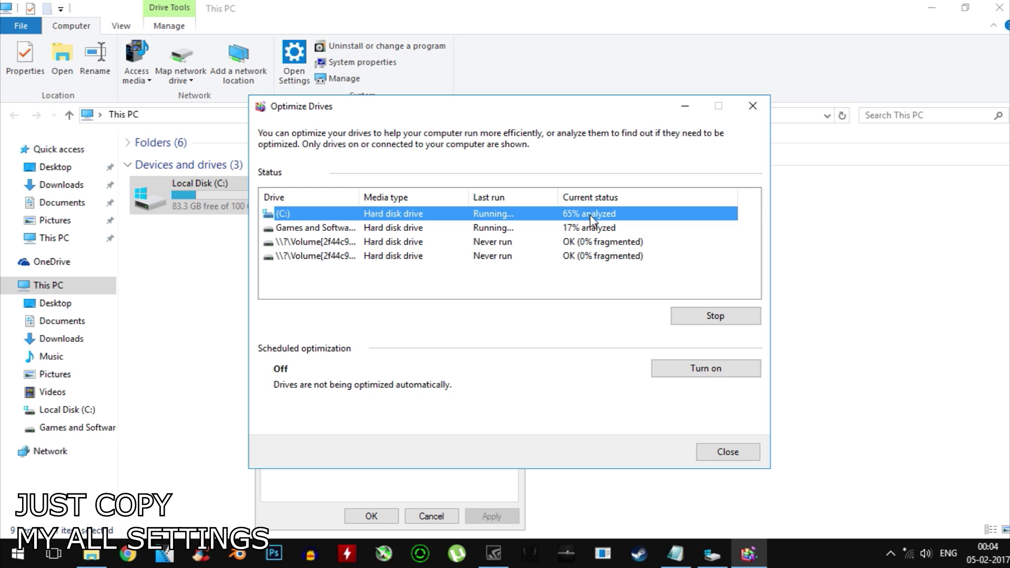
left_click(624, 242)
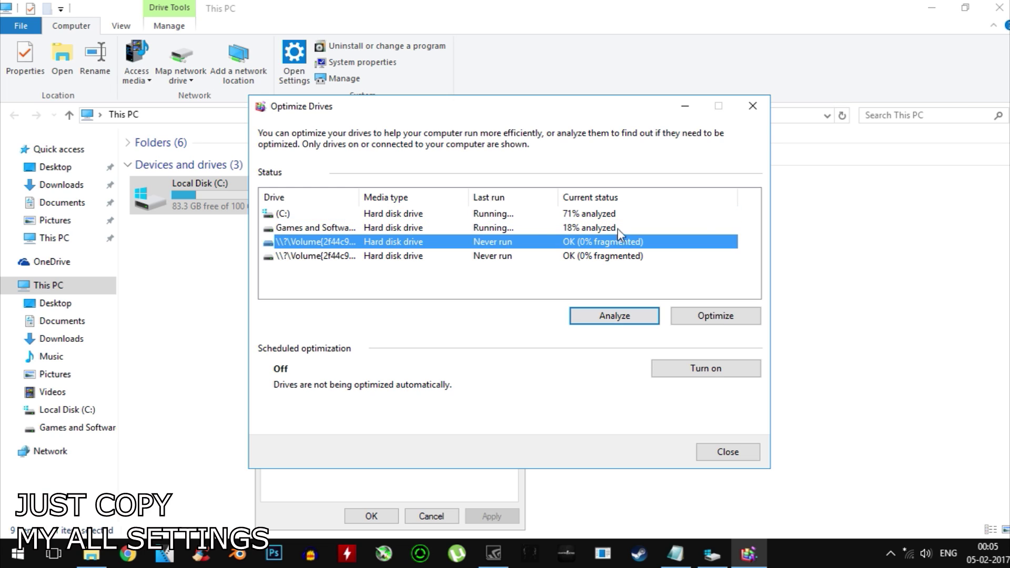
left_click(625, 227)
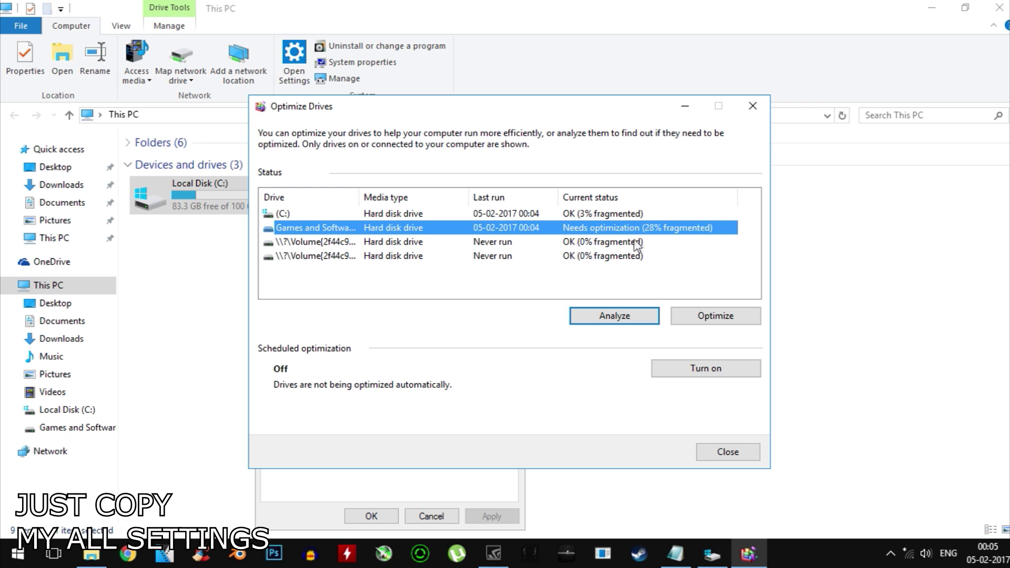
left_click(595, 220)
left_click(596, 228)
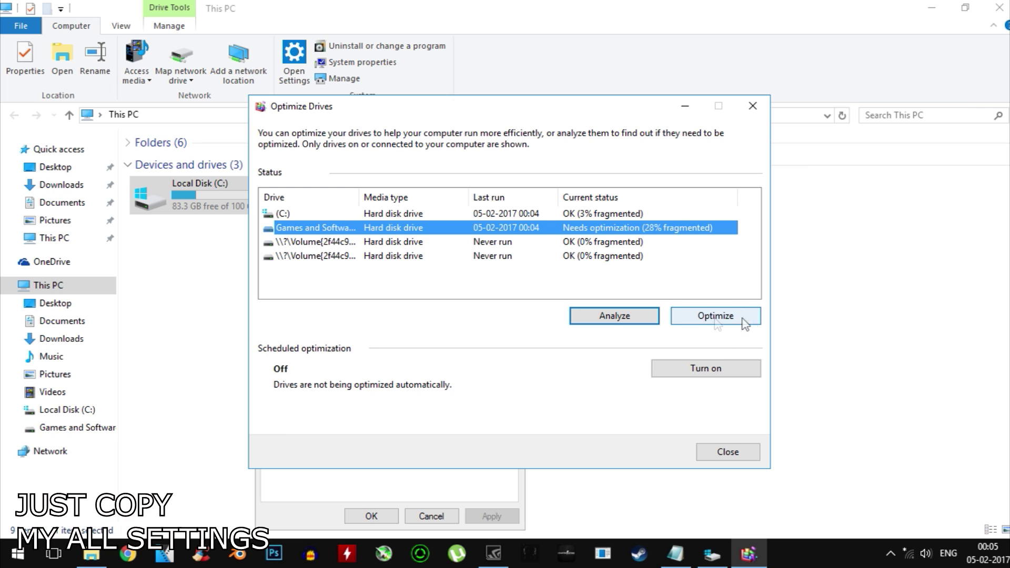
left_click(753, 106)
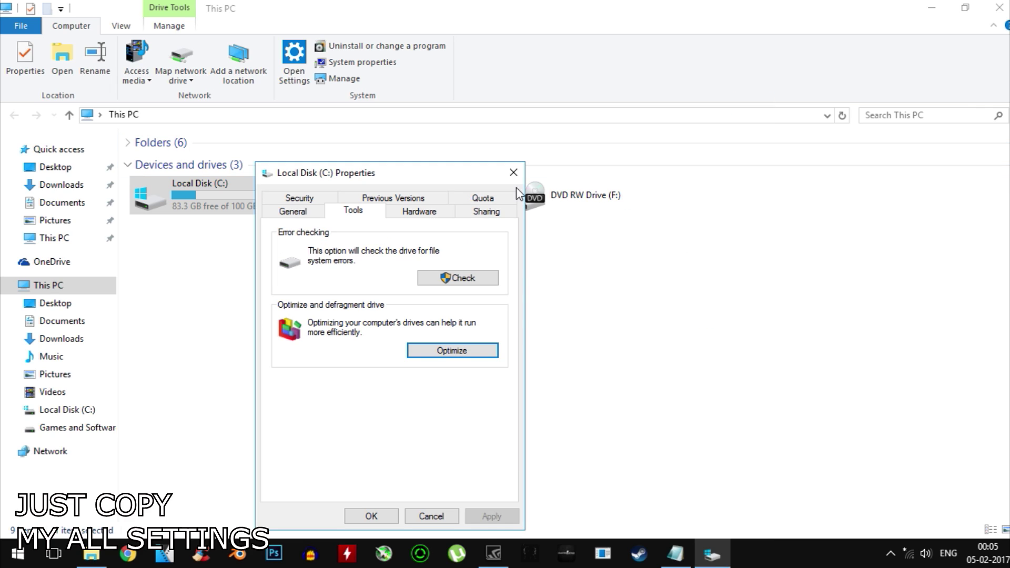
left_click(513, 174)
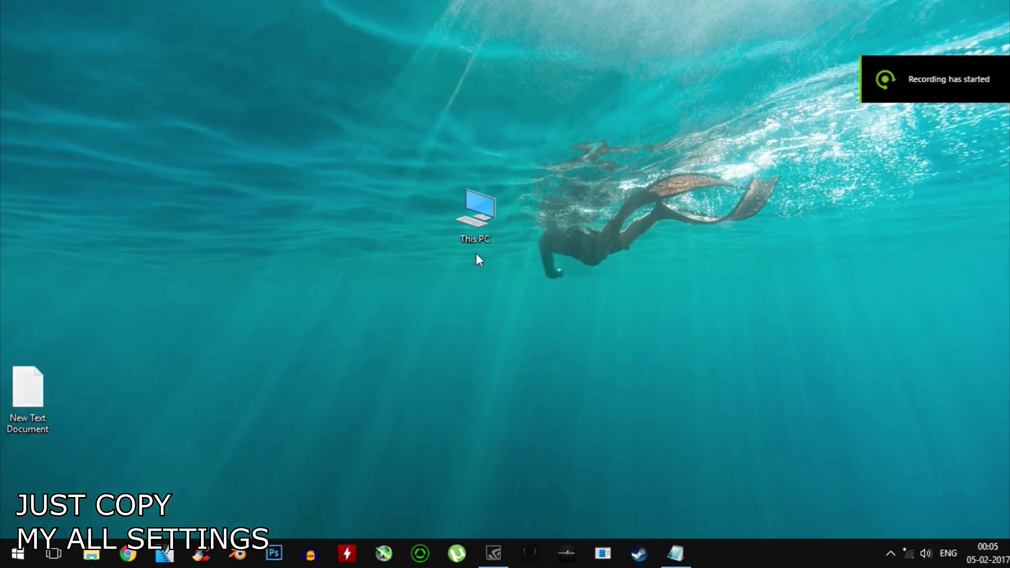
Start Disk Cleanup for Local Disk (C:) from its properties in This PC
right_click(462, 228)
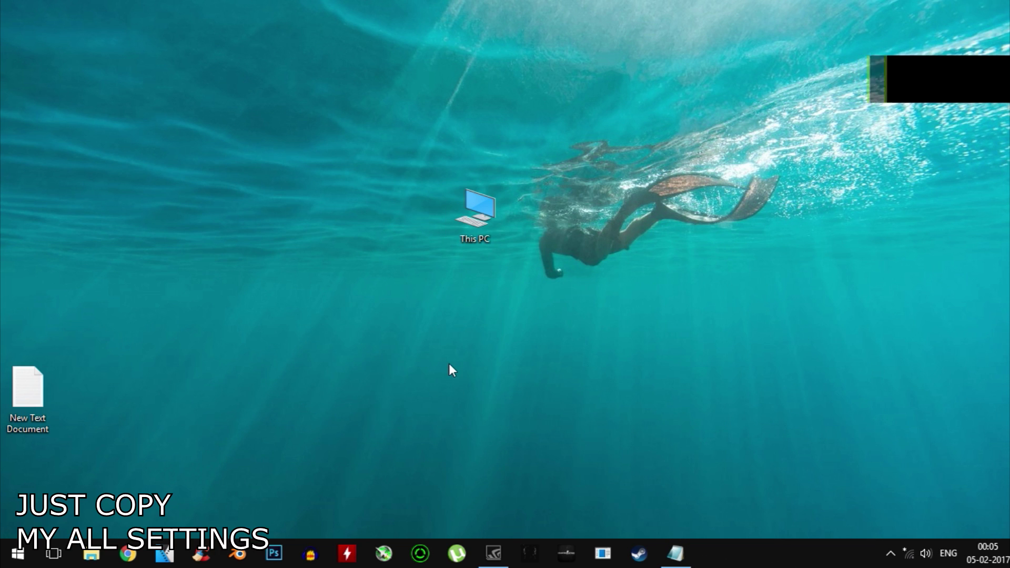
double_click(488, 198)
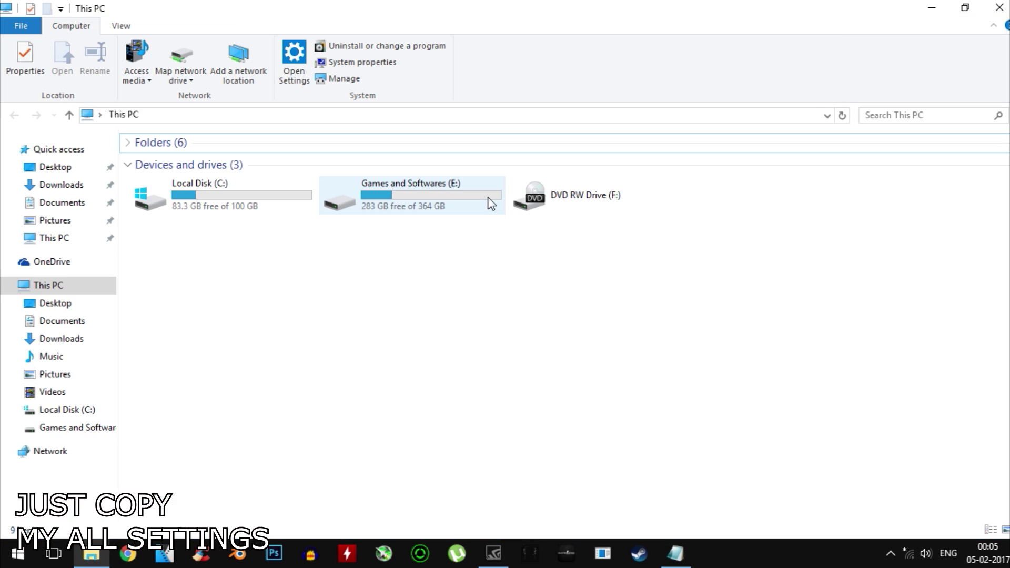
left_click(208, 195)
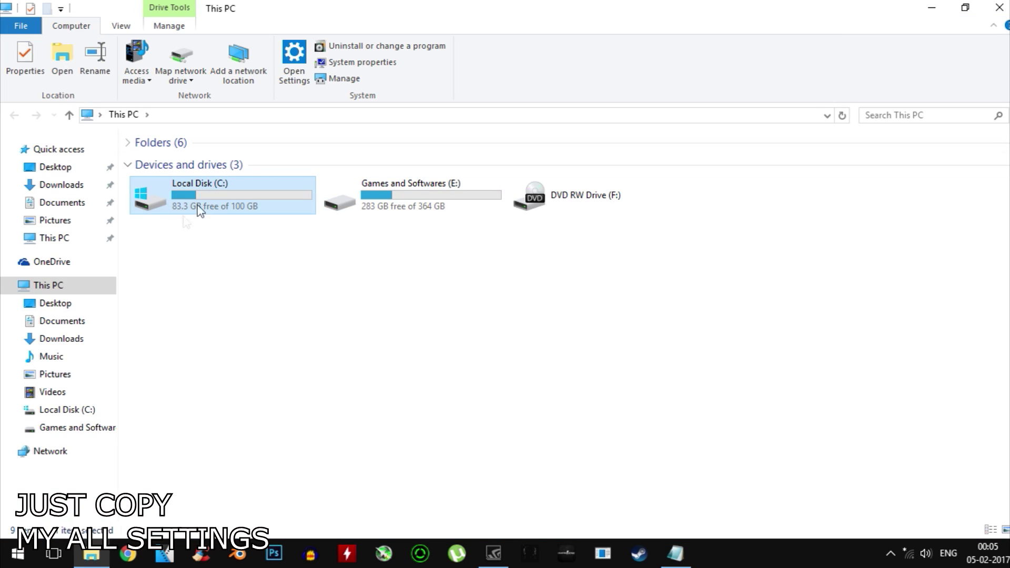
right_click(182, 213)
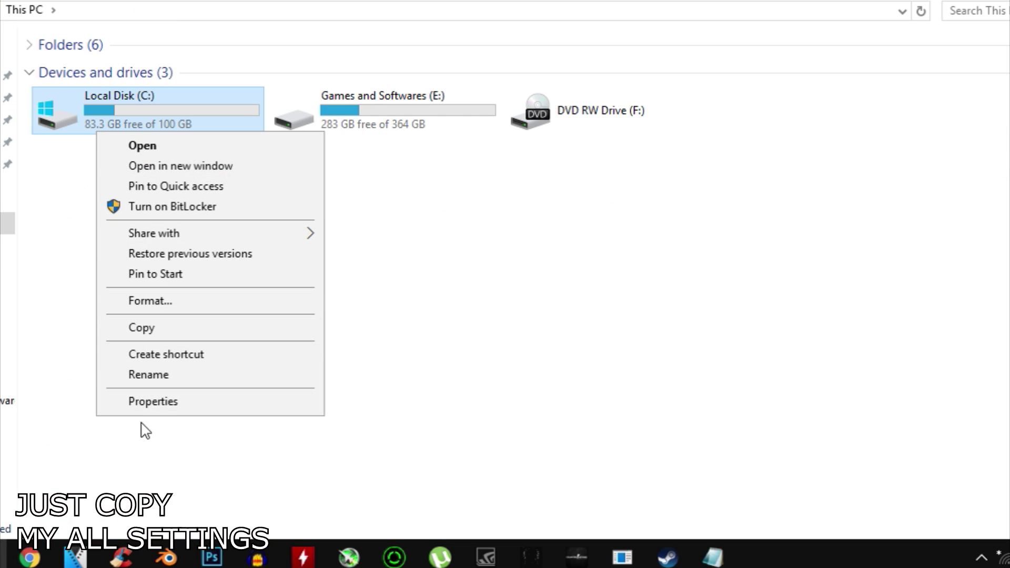
left_click(157, 404)
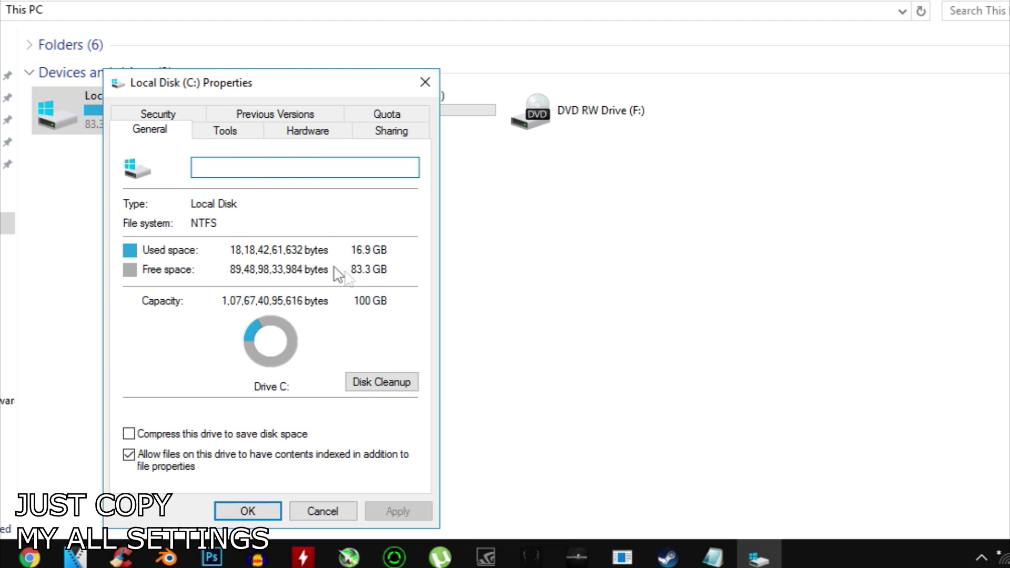
left_click(392, 384)
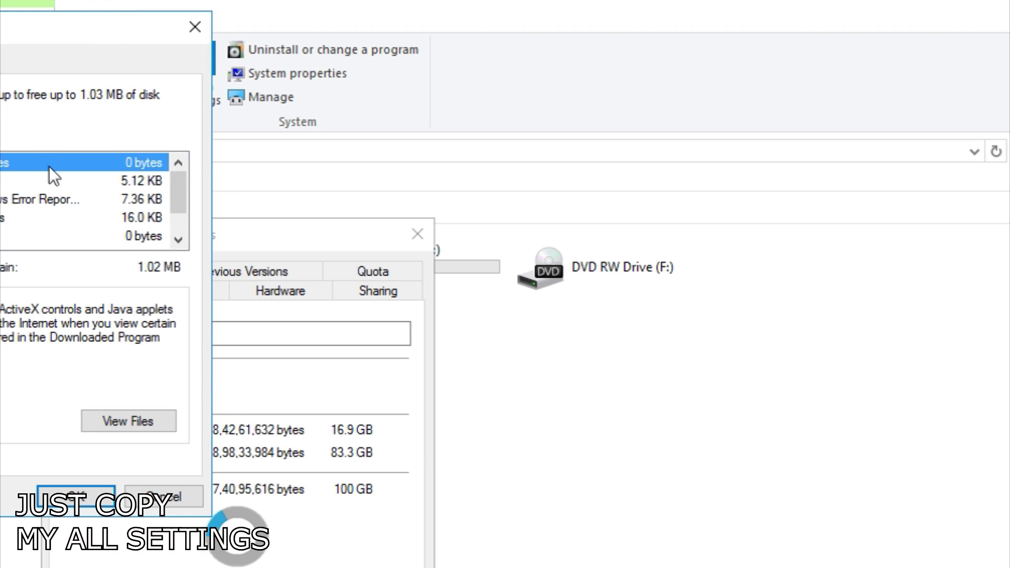
Permanently delete drive C:'s unnecessary files, including system archived Windows error reports, and close the drive properties and This PC windows
scroll(52, 176, "down", 1)
left_click_drag(45, 32, 549, 73)
left_click(450, 224)
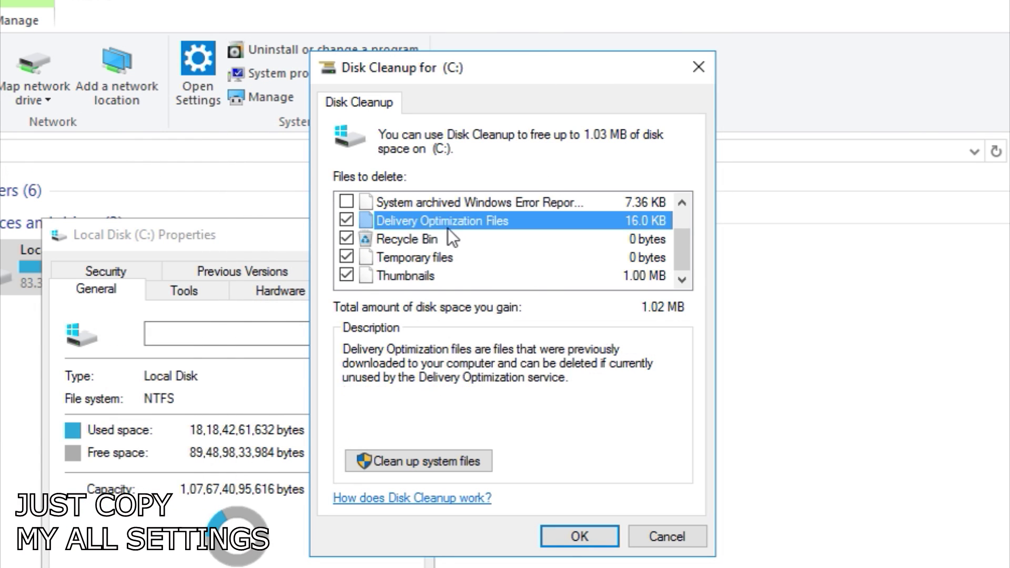
scroll(449, 232, "up", 1)
scroll(379, 237, "down", 1)
scroll(379, 237, "up", 1)
left_click(581, 537)
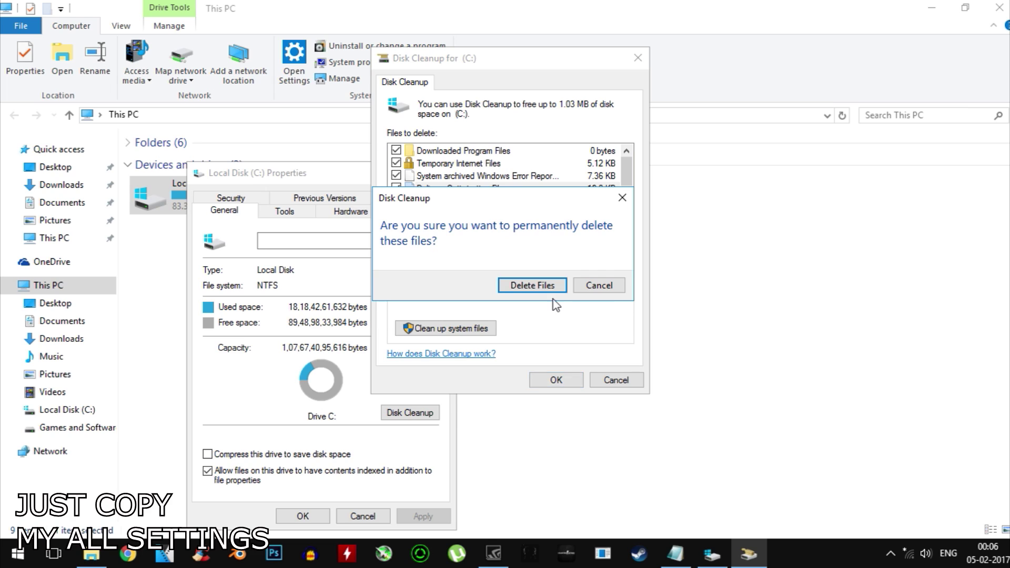
left_click(542, 287)
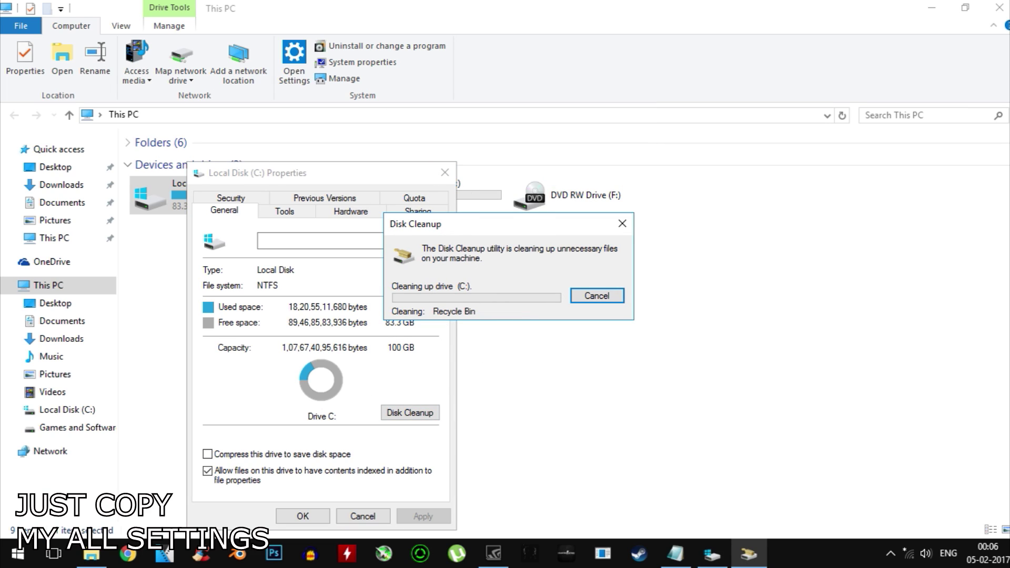
left_click_drag(445, 223, 438, 223)
left_click(445, 173)
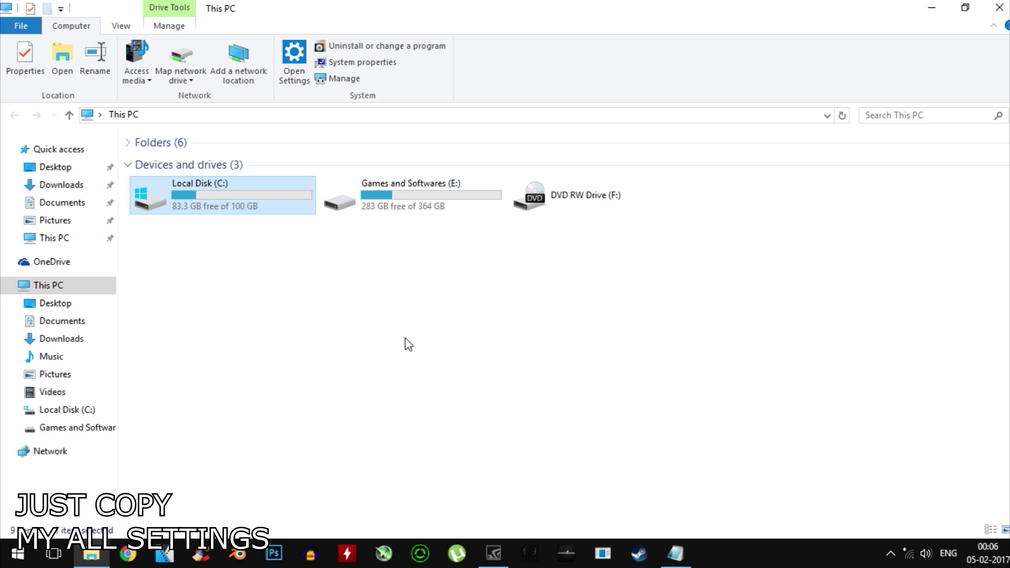
left_click(1000, 9)
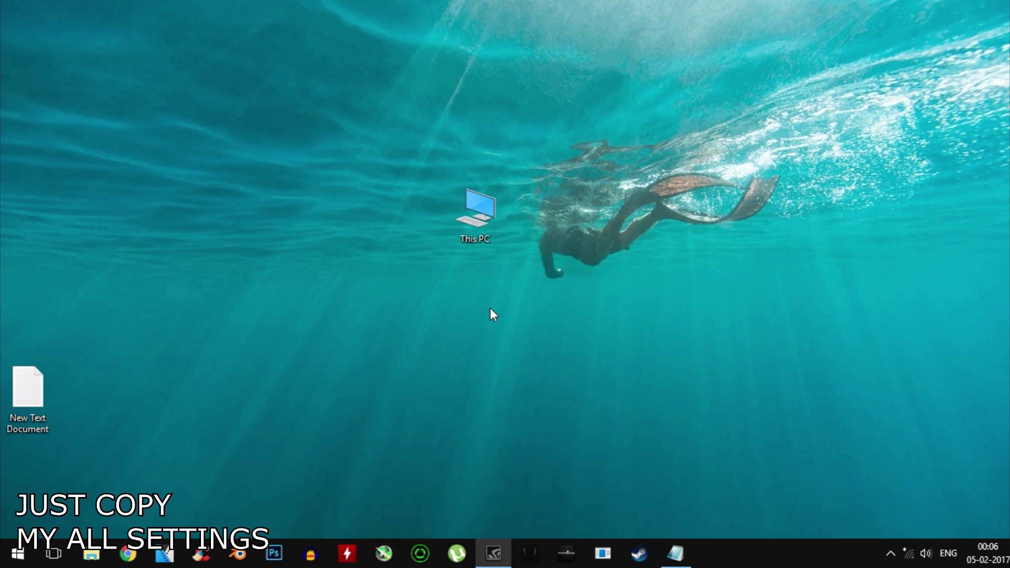
Open System Configuration by running msconfig
key("super+r")
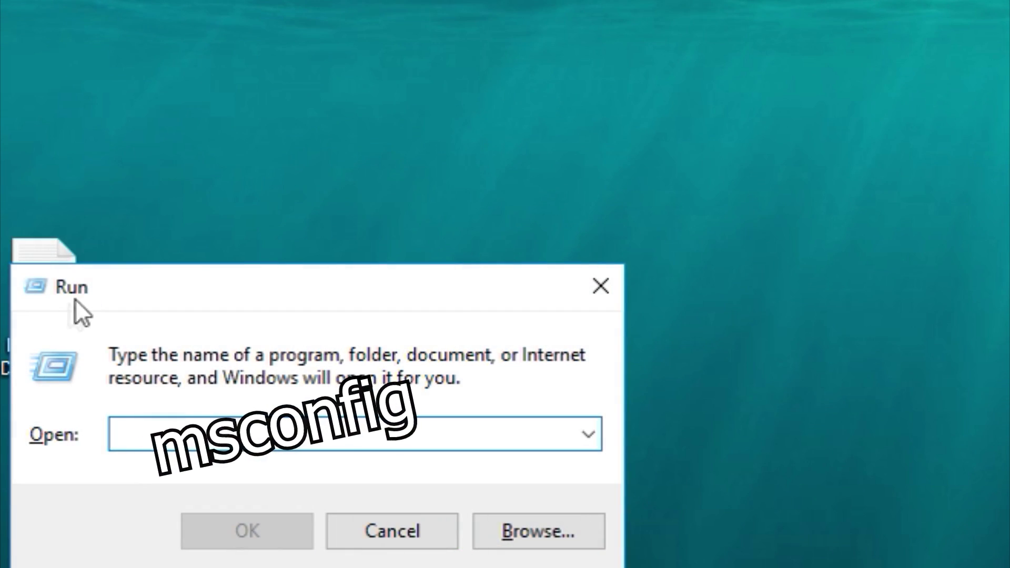
type("msc")
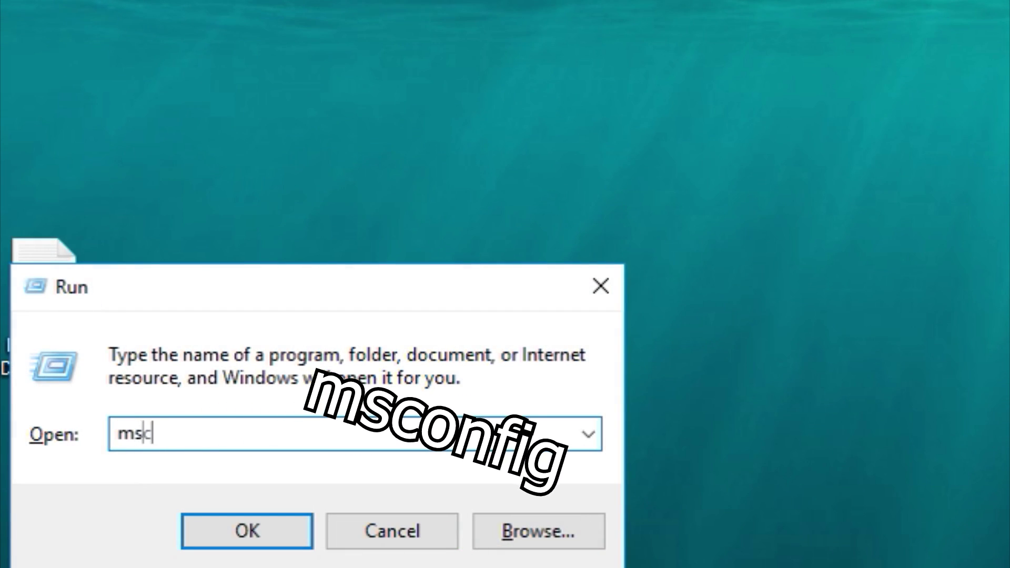
type("onfig")
key("Return")
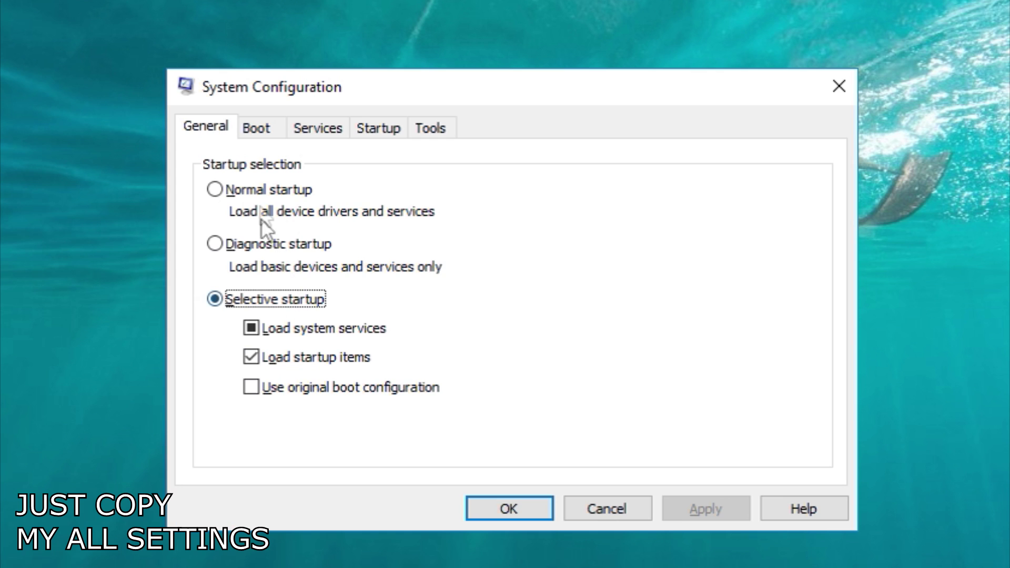
Set the boot timeout to 3 seconds with No GUI boot enabled, and apply the boot settings
left_click(270, 131)
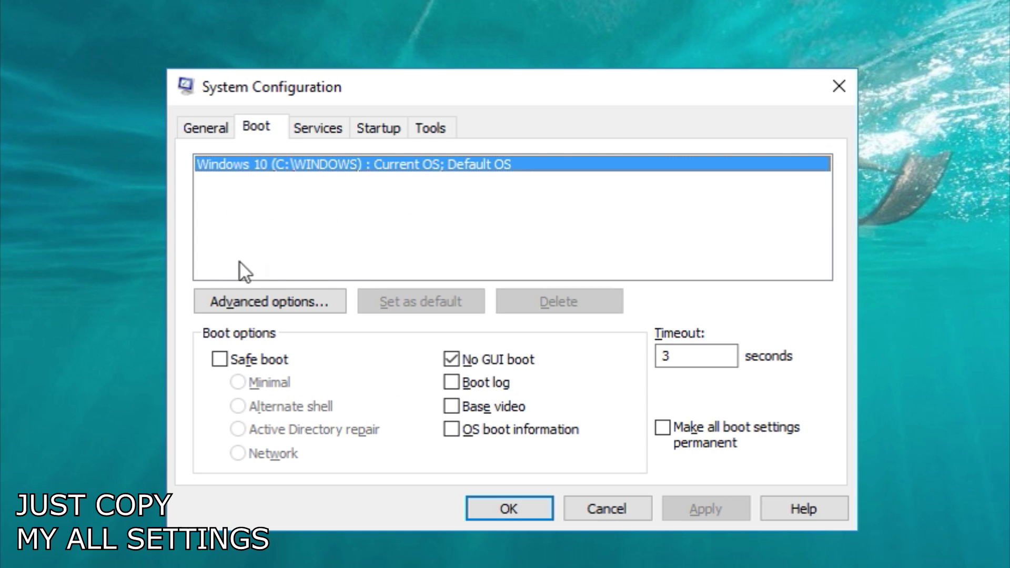
left_click(497, 373)
left_click(705, 358)
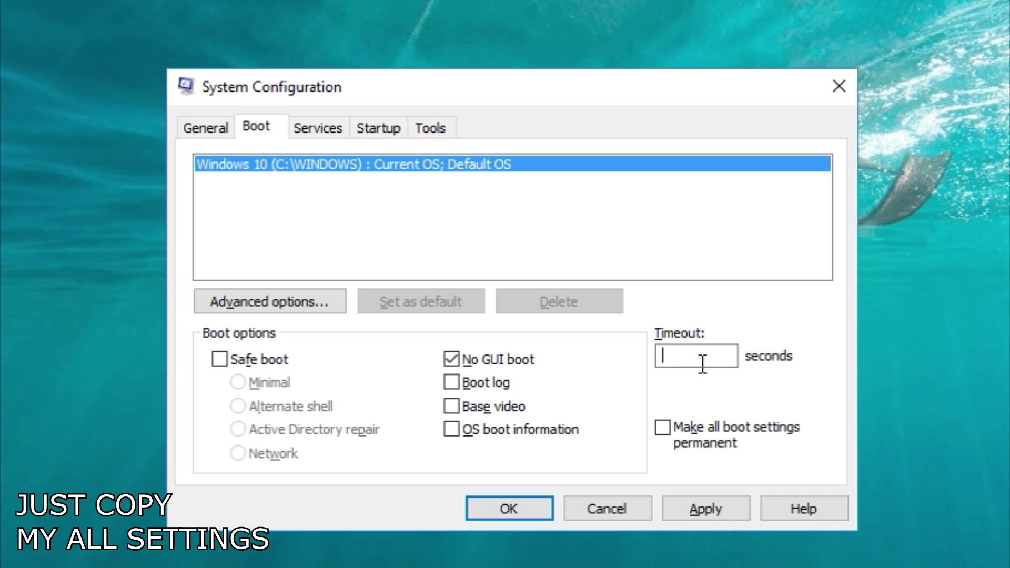
left_click(694, 500)
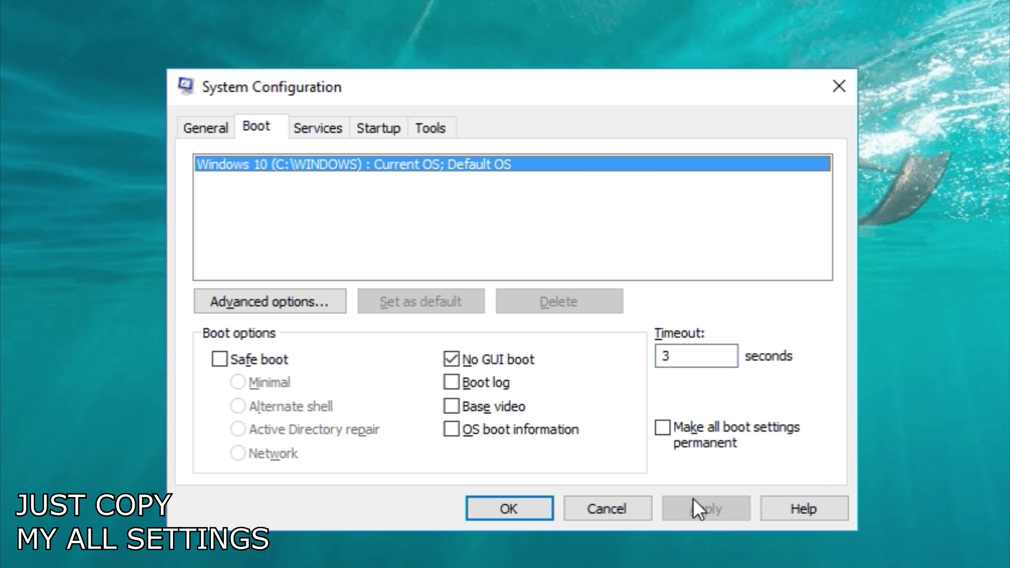
Hide all Microsoft services in System Configuration's services list
left_click(314, 128)
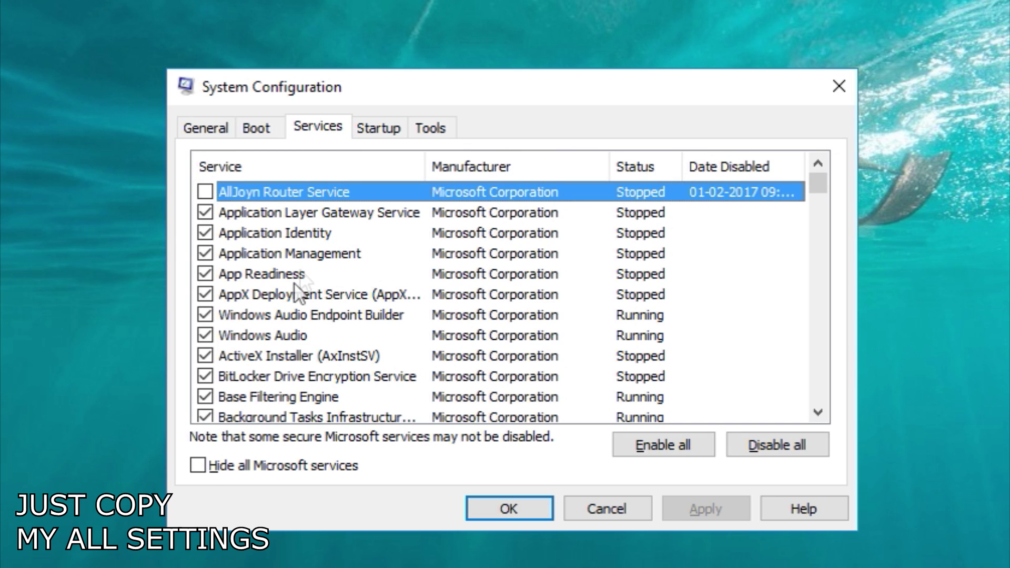
scroll(330, 282, "down", 10)
scroll(336, 287, "down", 15)
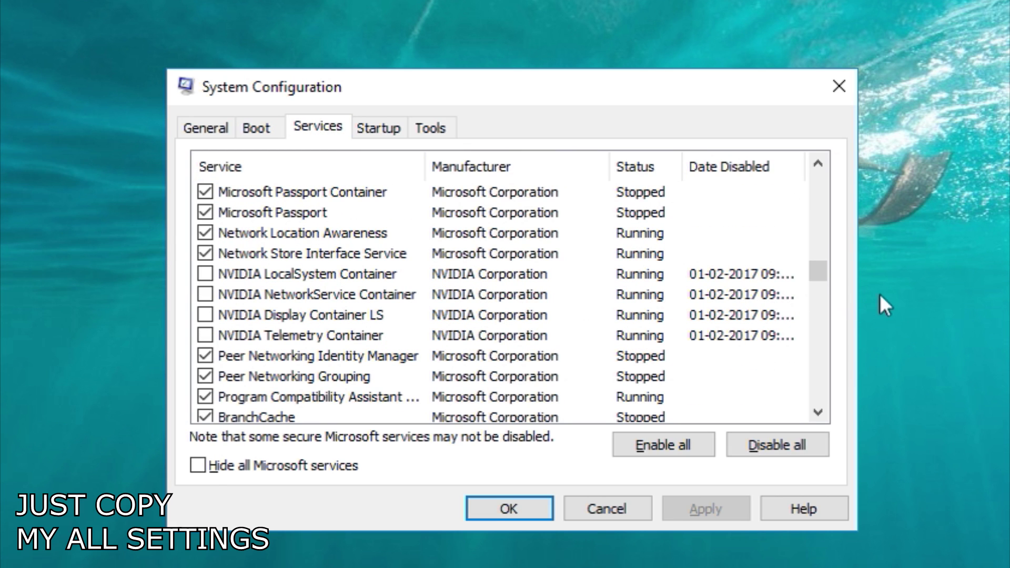
left_click_drag(822, 268, 821, 184)
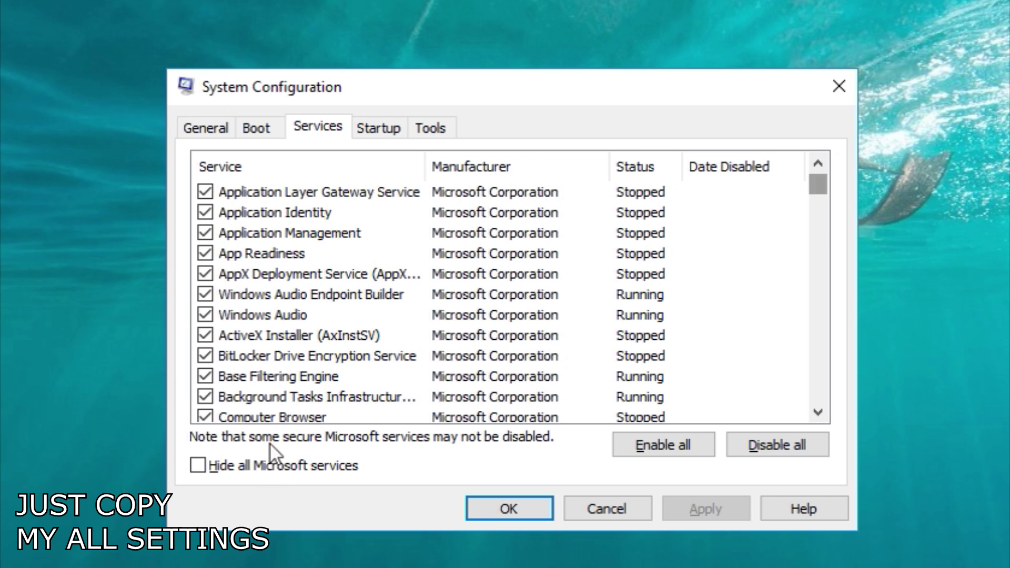
left_click(270, 466)
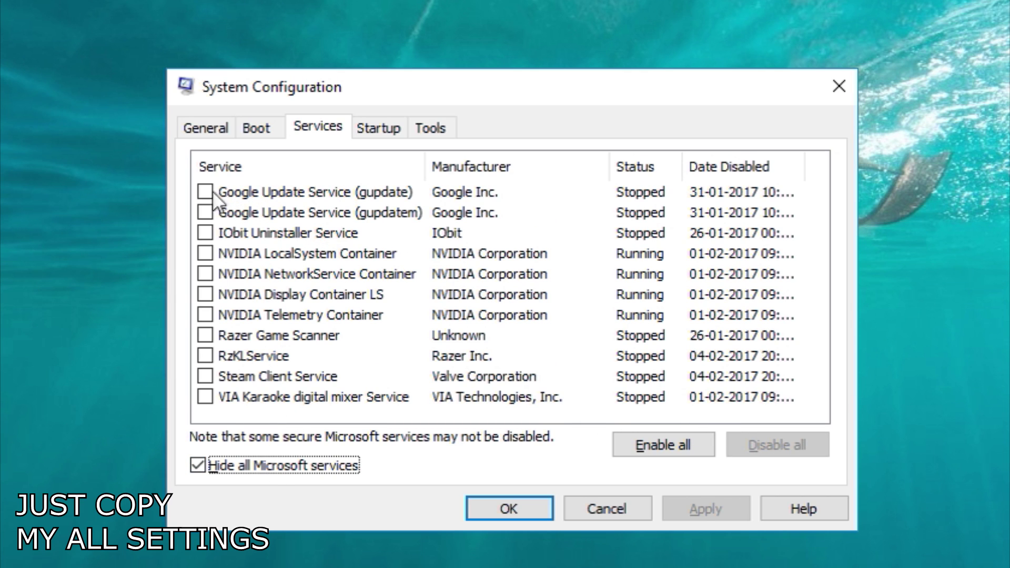
Disable every non-Microsoft service, including the Google Update, IObit, NVIDIA, Razer, Steam and VIA Karaoke entries, and apply the change
left_click(668, 450)
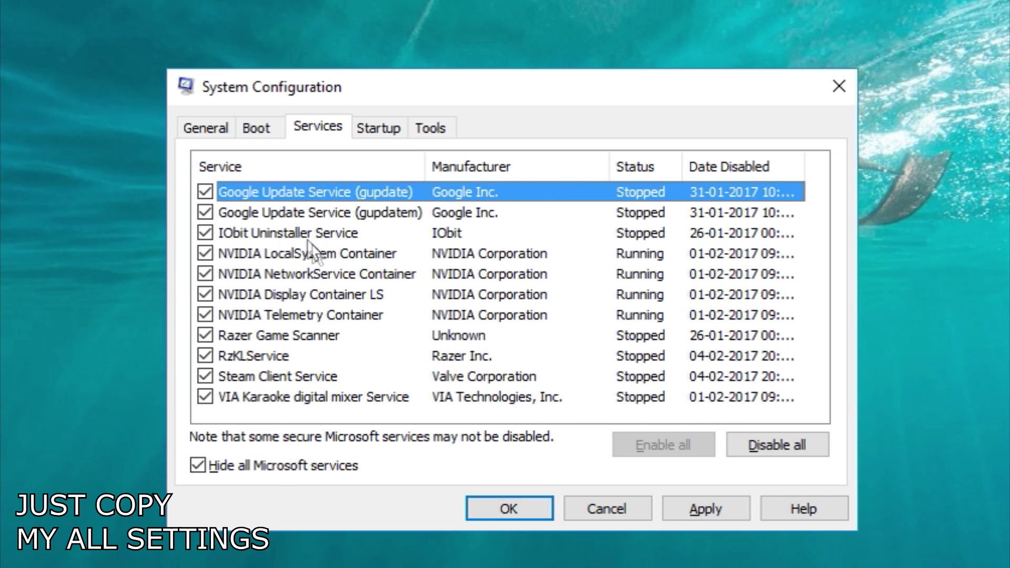
left_click(205, 191)
left_click(205, 212)
left_click(205, 233)
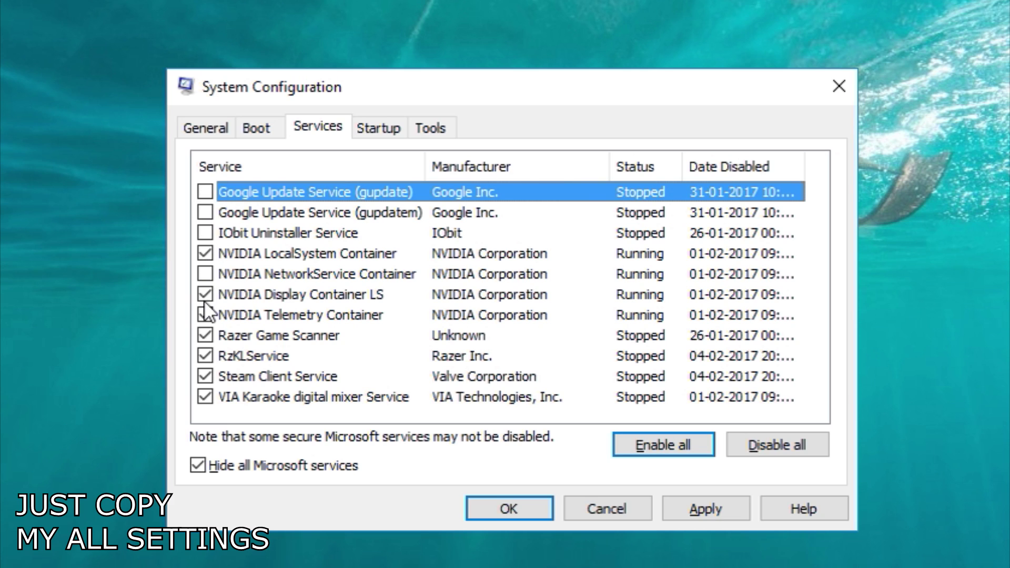
left_click(206, 397)
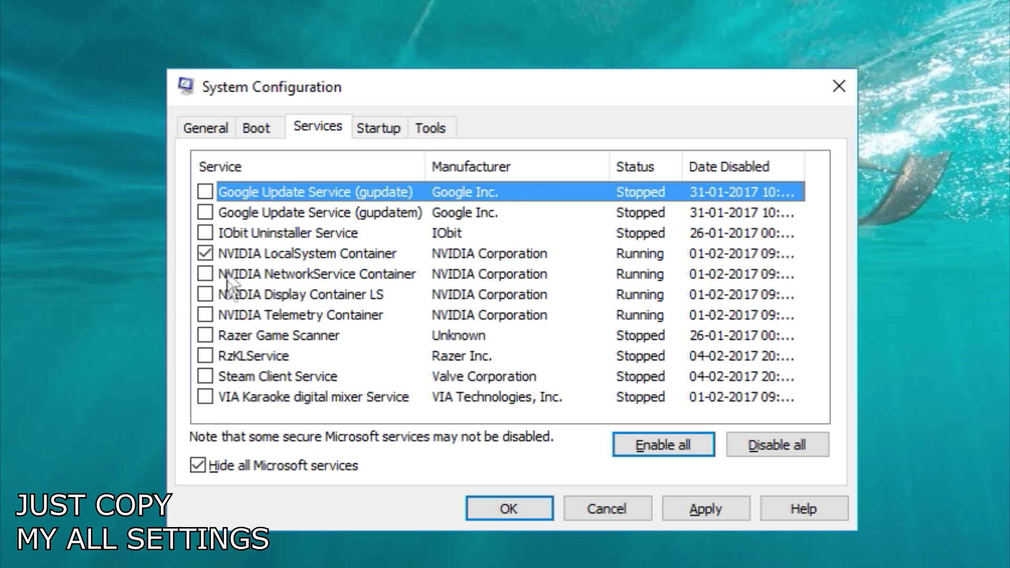
left_click(205, 253)
left_click(684, 506)
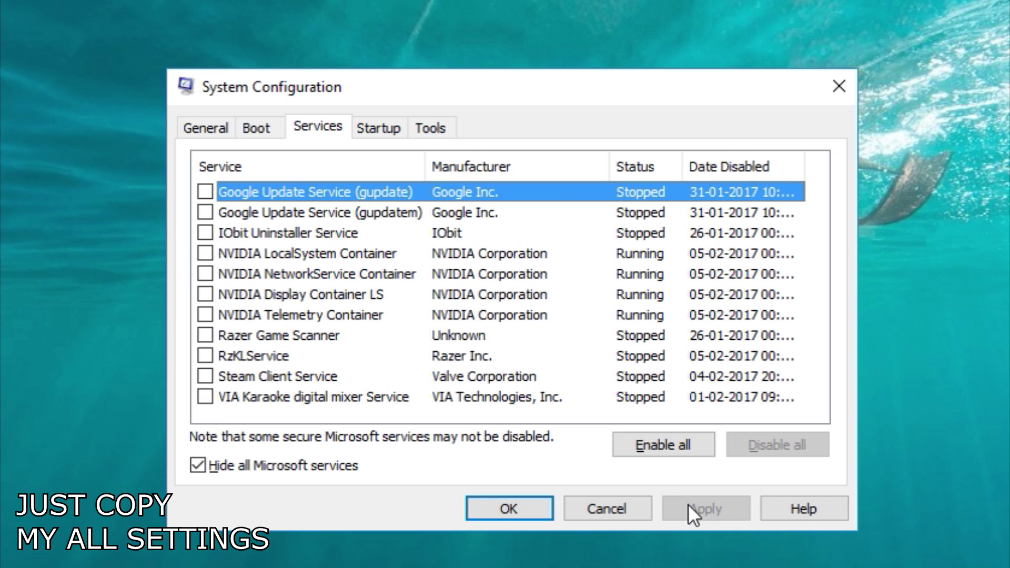
Show the Microsoft services again and keep AllJoyn Router Service disabled
left_click(278, 467)
left_click(261, 190)
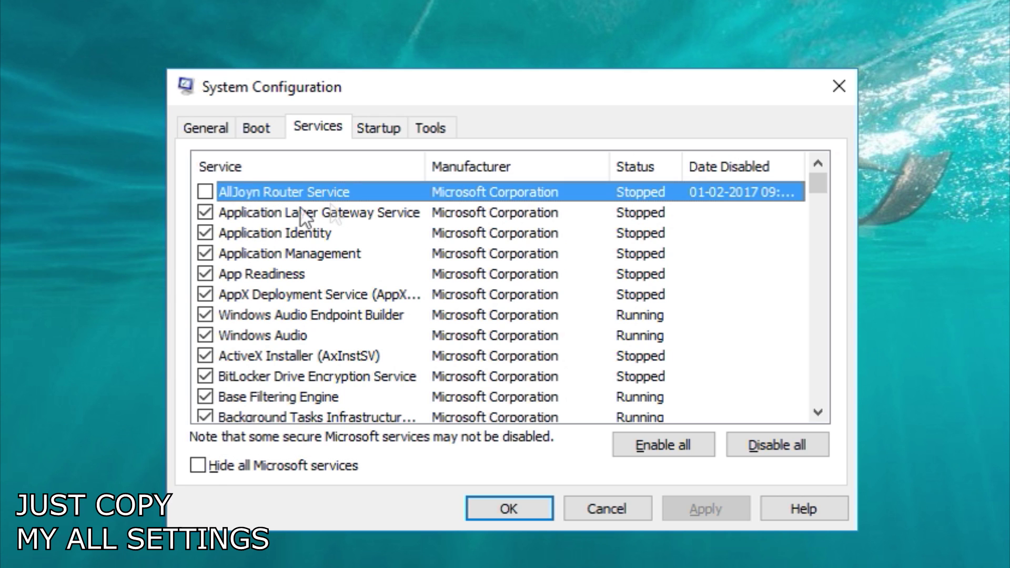
left_click(209, 194)
left_click(210, 194)
Review whether Offline Files, dmwappushsvc and Diagnostic Policy Service are disabled
scroll(309, 336, "down", 8)
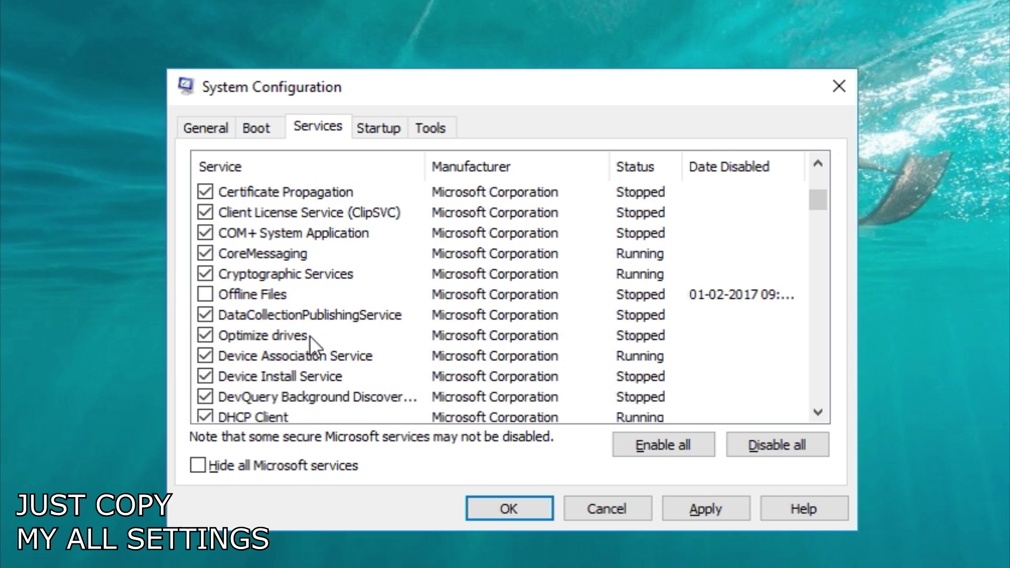
left_click(278, 235)
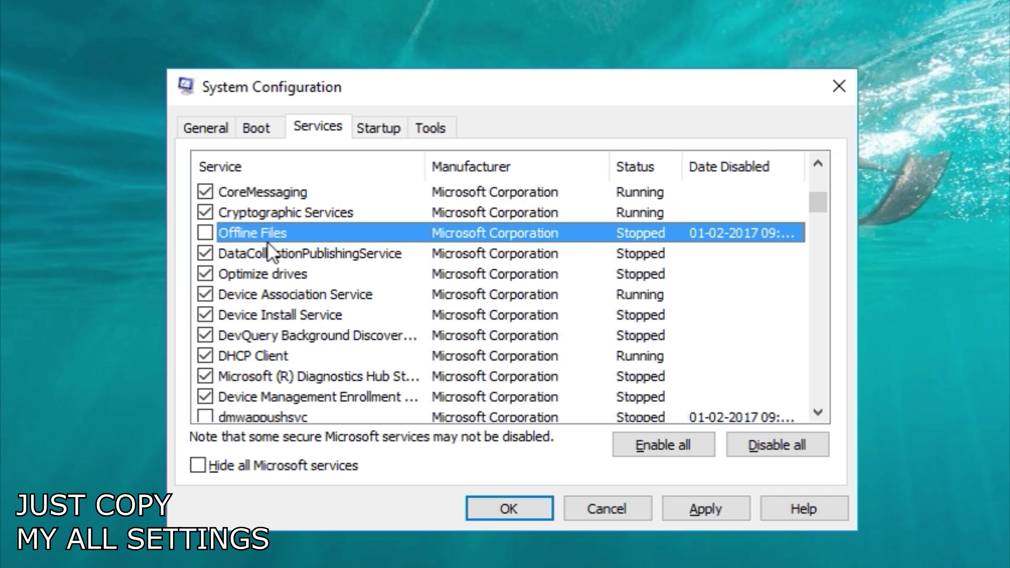
scroll(305, 247, "down", 2)
scroll(321, 249, "down", 1)
left_click(257, 314)
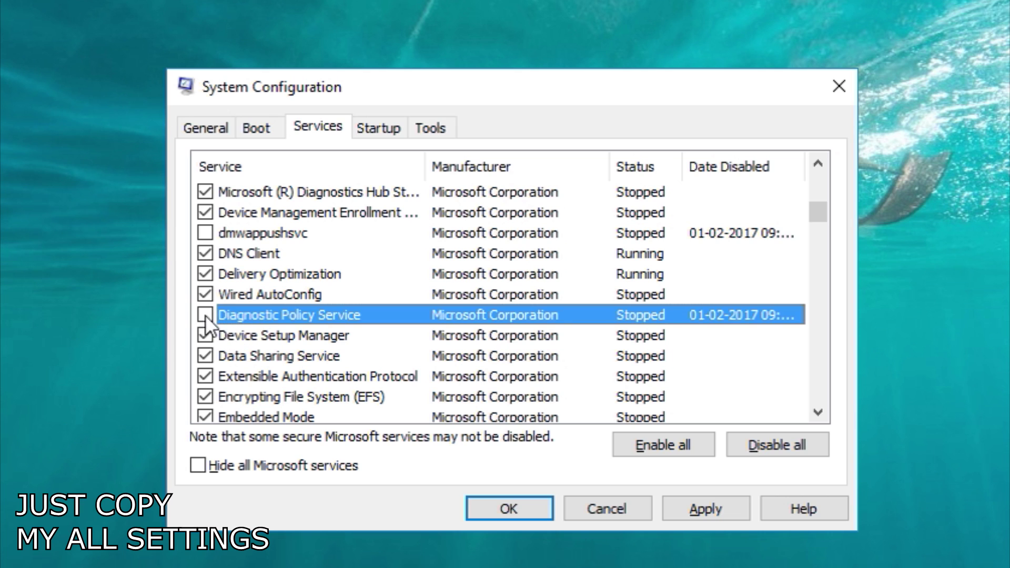
left_click(205, 314)
scroll(343, 316, "down", 2)
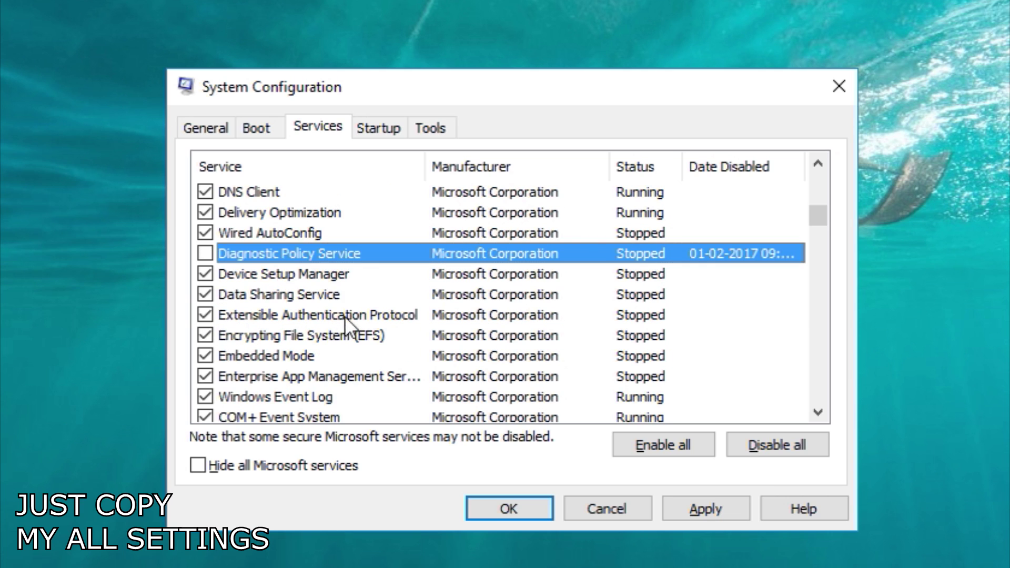
Review whether both Google Update services, HomeGroup Listener and HomeGroup Provider are disabled
scroll(380, 352, "down", 4)
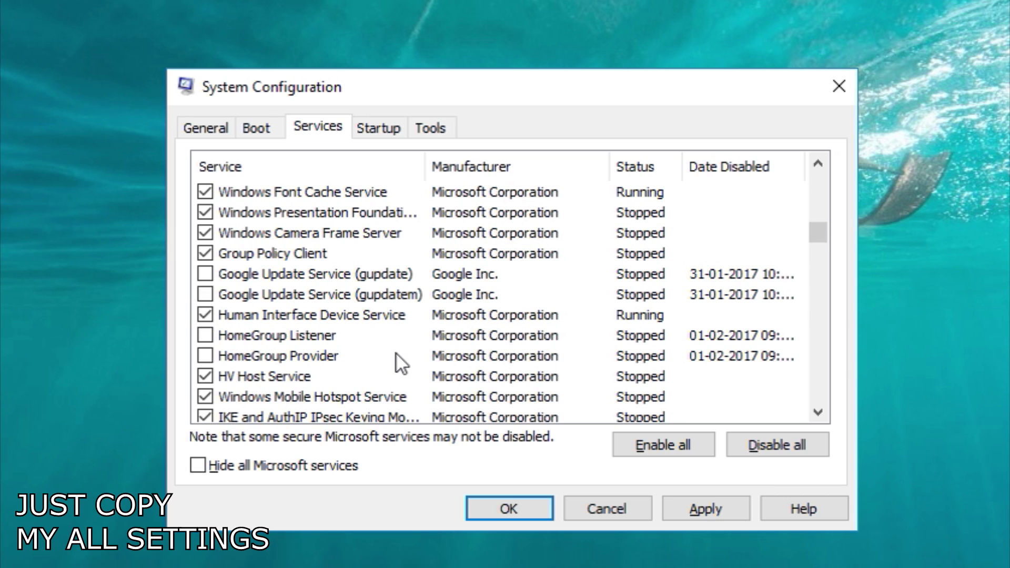
left_click(203, 273)
left_click(213, 296)
left_click(206, 297)
left_click(288, 335)
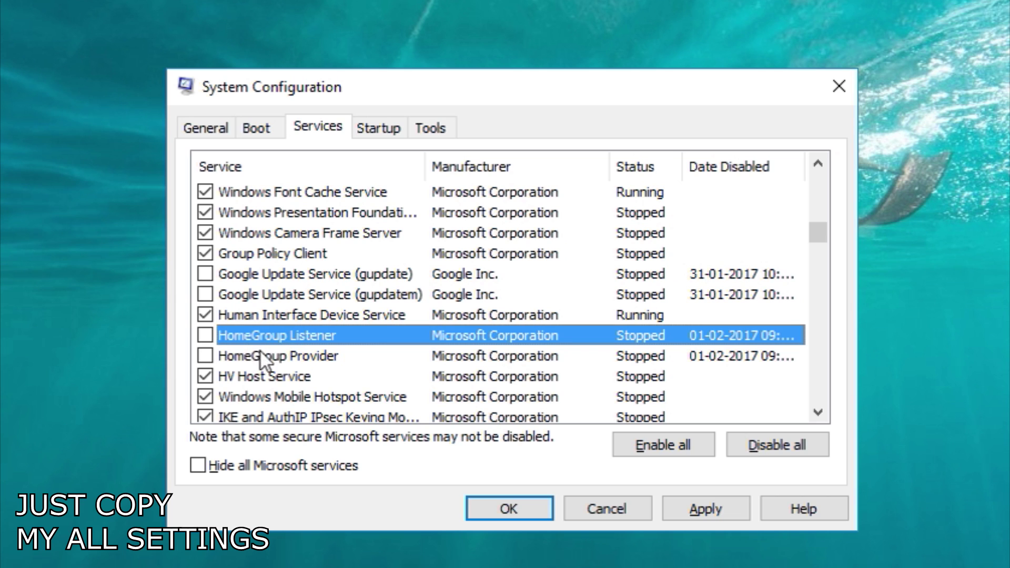
left_click(253, 358)
Review whether Geolocation Service and the four NVIDIA container services are disabled
scroll(260, 354, "down", 5)
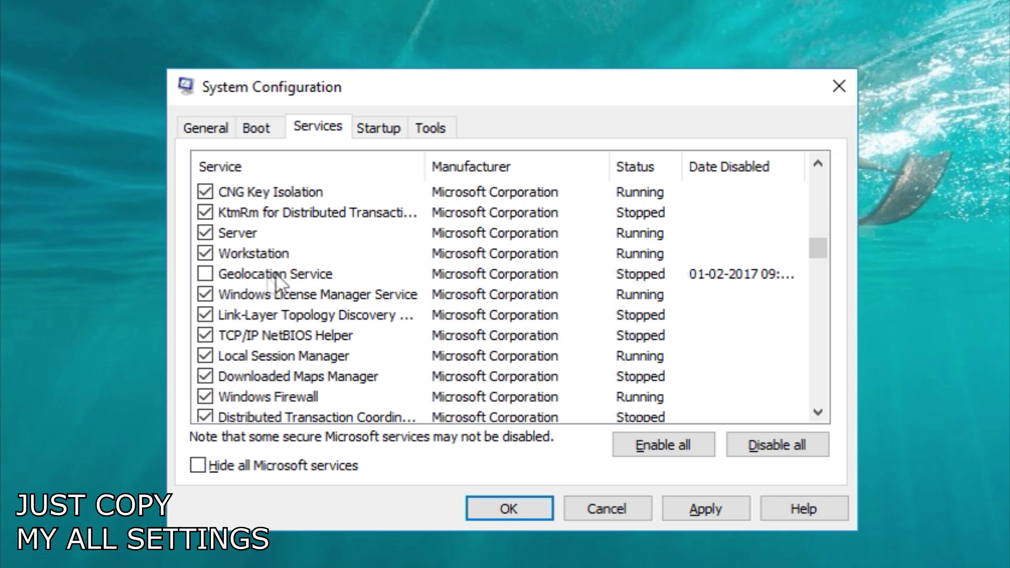
scroll(288, 324, "down", 7)
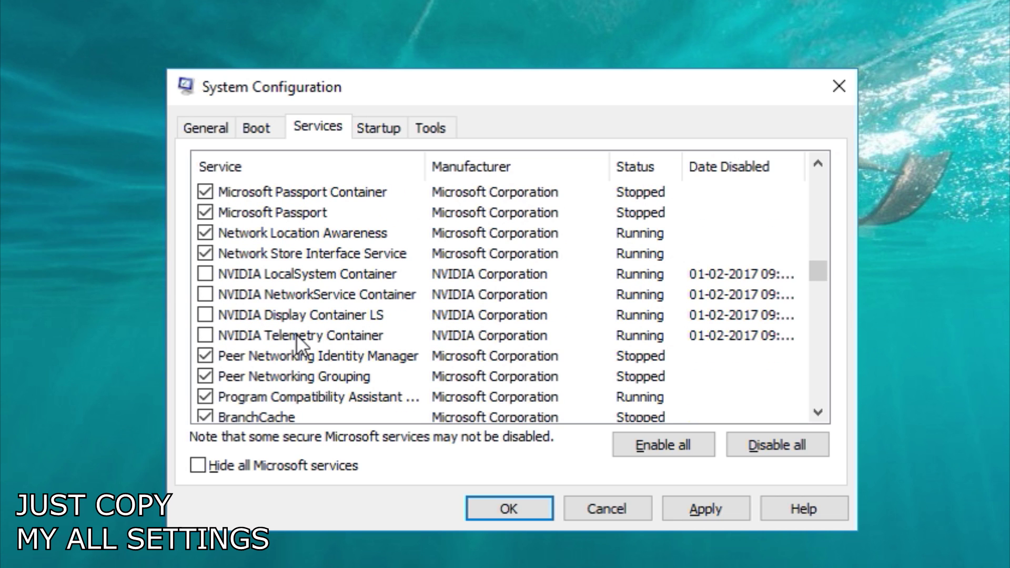
left_click(245, 276)
left_click(327, 292)
left_click(318, 329)
left_click(220, 317)
left_click(205, 315)
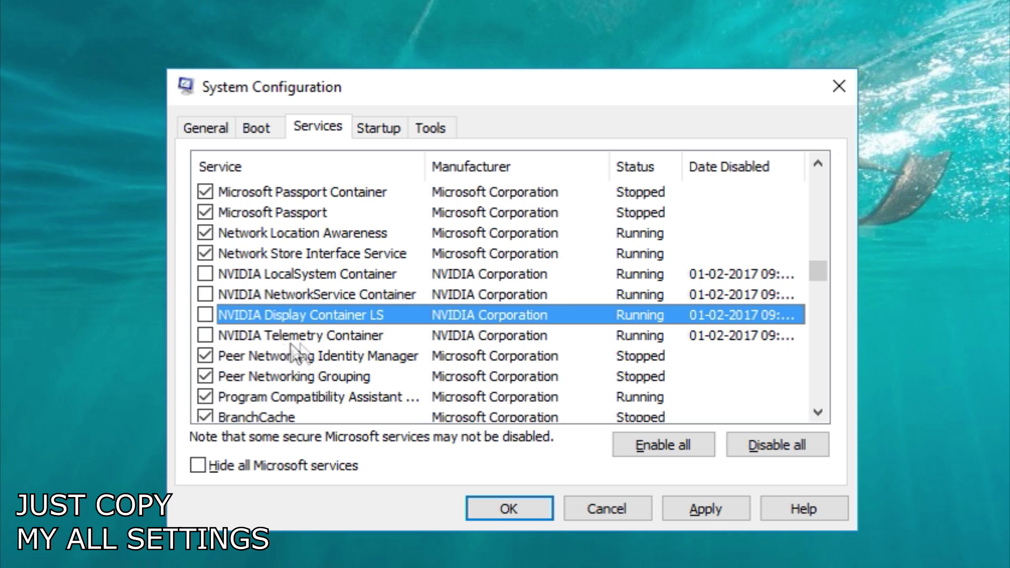
Review whether Phone Service and Printer Extensions and Notifications are disabled
scroll(300, 352, "down", 3)
left_click(233, 278)
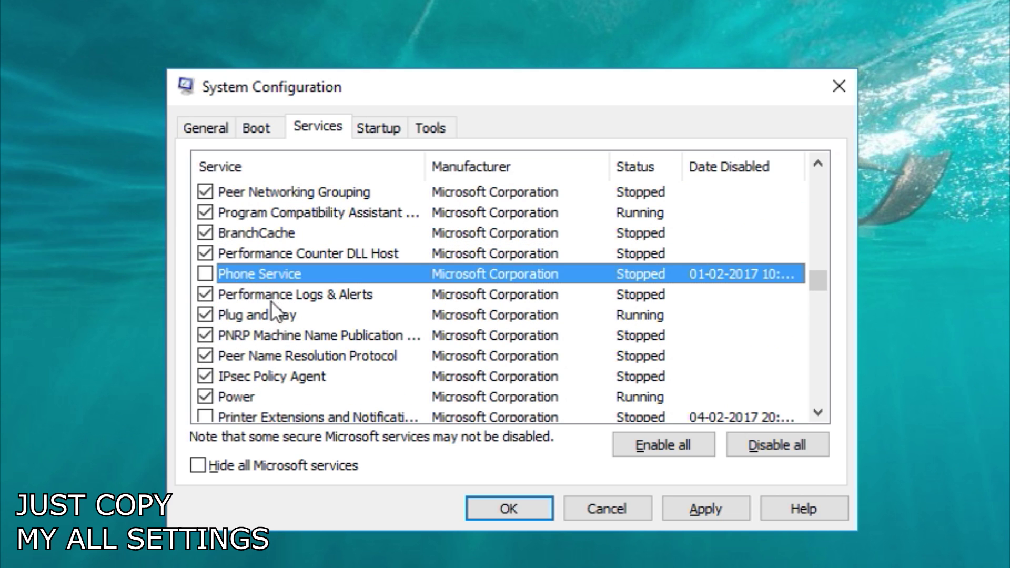
scroll(273, 316, "down", 1)
left_click(247, 361)
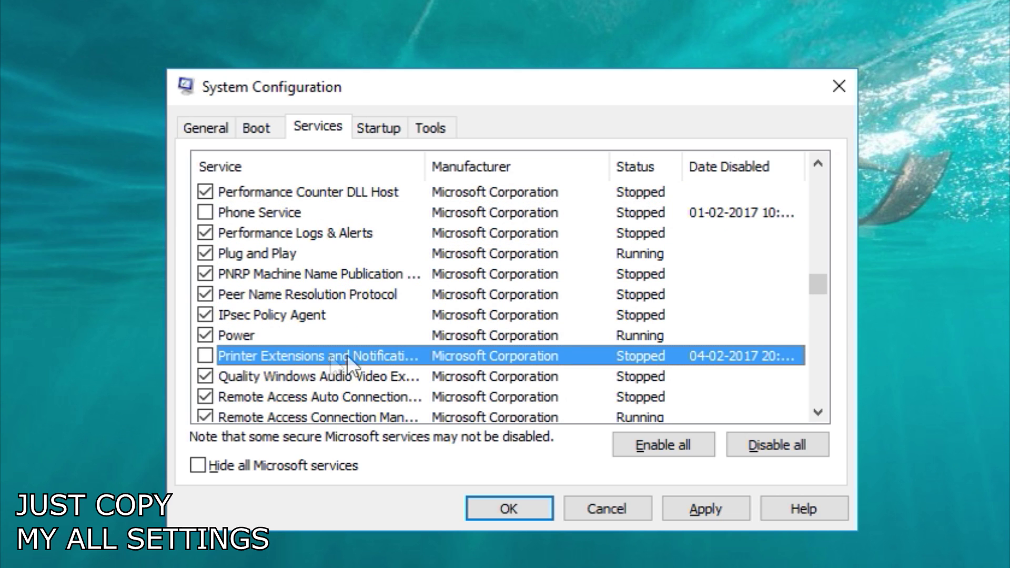
Review whether Razer Game Scanner, the Remote Procedure Call (RPC) Locator and RzKLService are disabled
scroll(306, 357, "down", 2)
left_click(284, 335)
left_click(323, 295)
left_click(327, 314)
scroll(260, 336, "down", 1)
left_click(256, 339)
left_click(282, 322)
Check the disabled state of the smart card services, Windows Backup and Secondary Logon
scroll(292, 349, "down", 1)
left_click(283, 355)
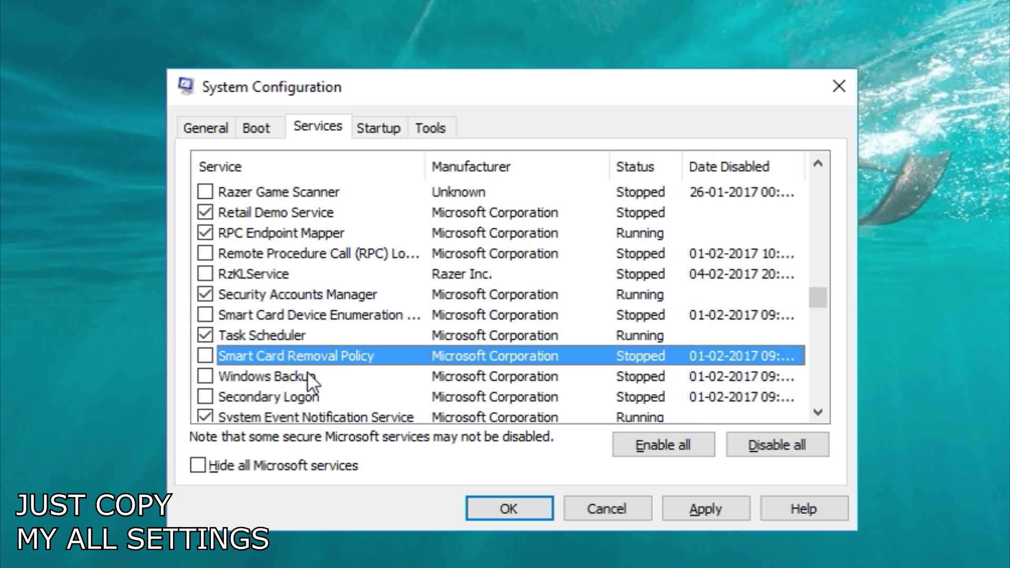
scroll(264, 330, "down", 1)
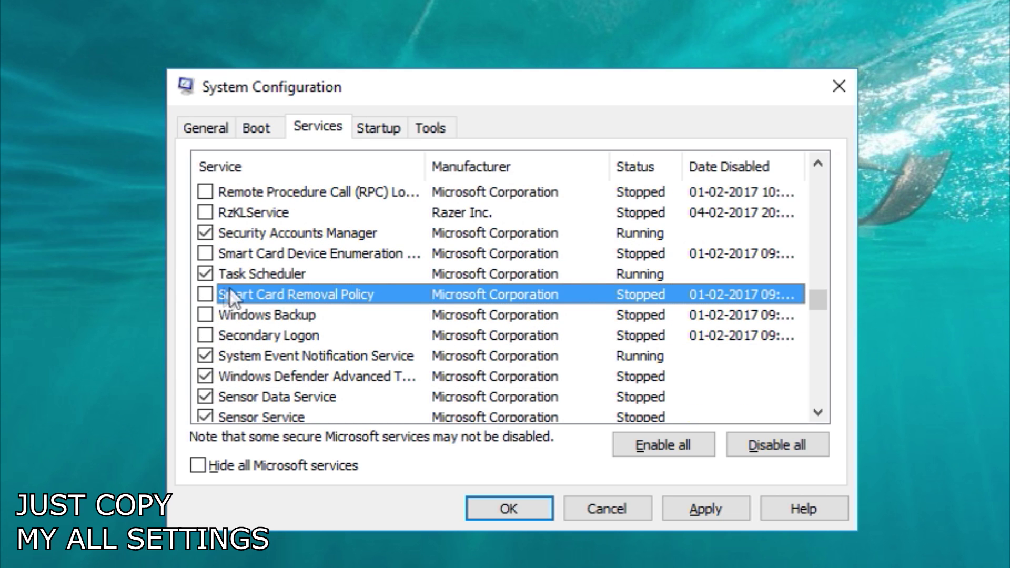
left_click(205, 294)
left_click(205, 315)
Review whether Print Spooler, SSDP Discovery and Steam Client Service are disabled
scroll(314, 344, "down", 2)
scroll(314, 345, "down", 3)
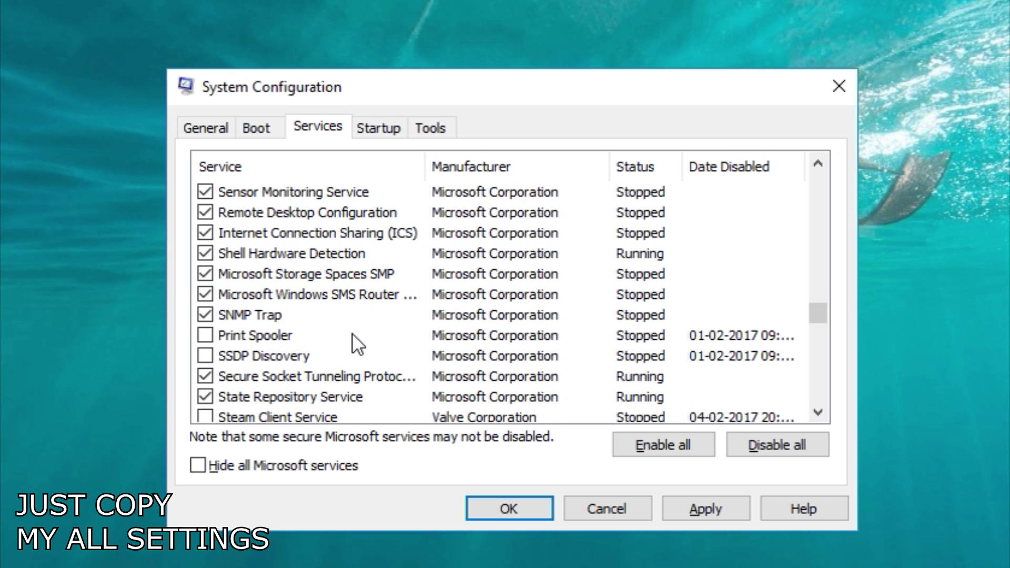
left_click(288, 292)
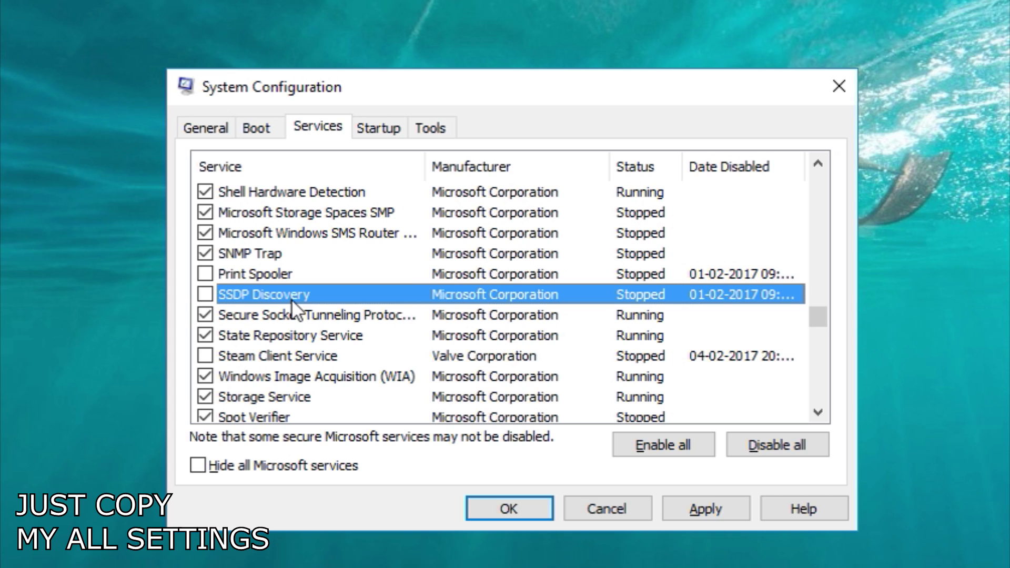
scroll(328, 306, "down", 1)
scroll(329, 307, "down", 1)
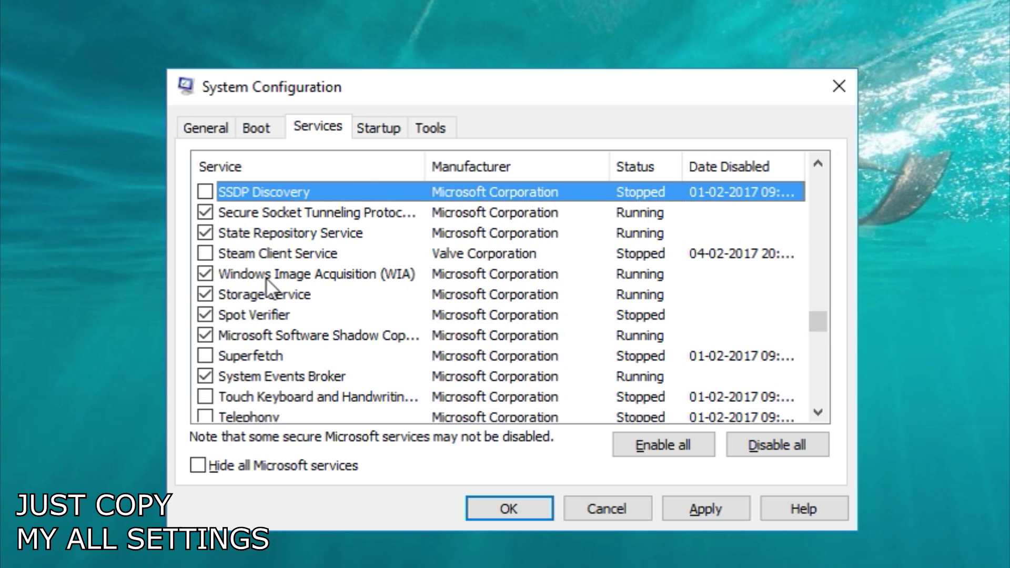
left_click(279, 266)
left_click(301, 251)
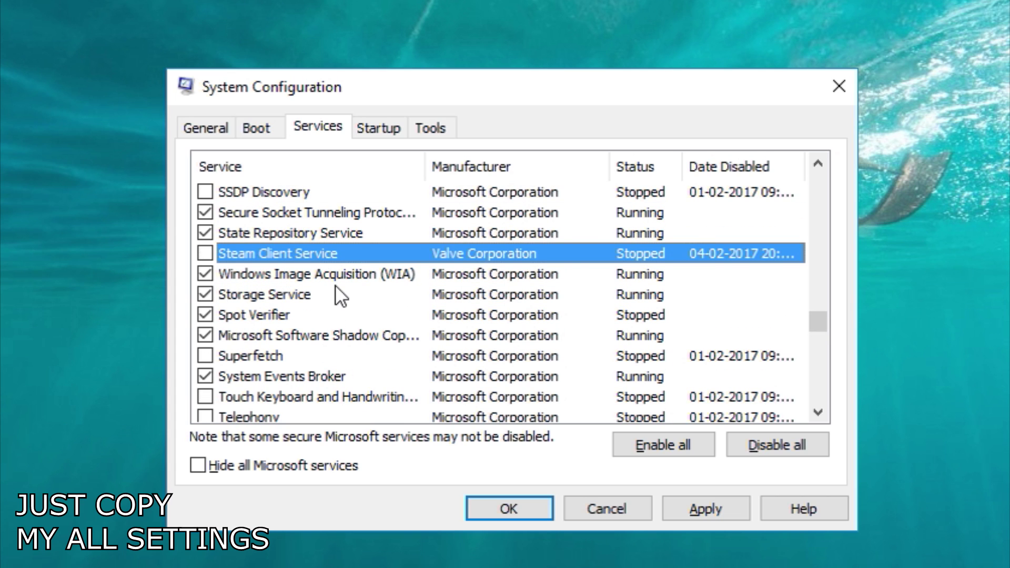
Review whether Superfetch, Telephony, Remote Desktop Services and the Touch Keyboard and Handwriting service are disabled
left_click(268, 355)
scroll(273, 356, "down", 1)
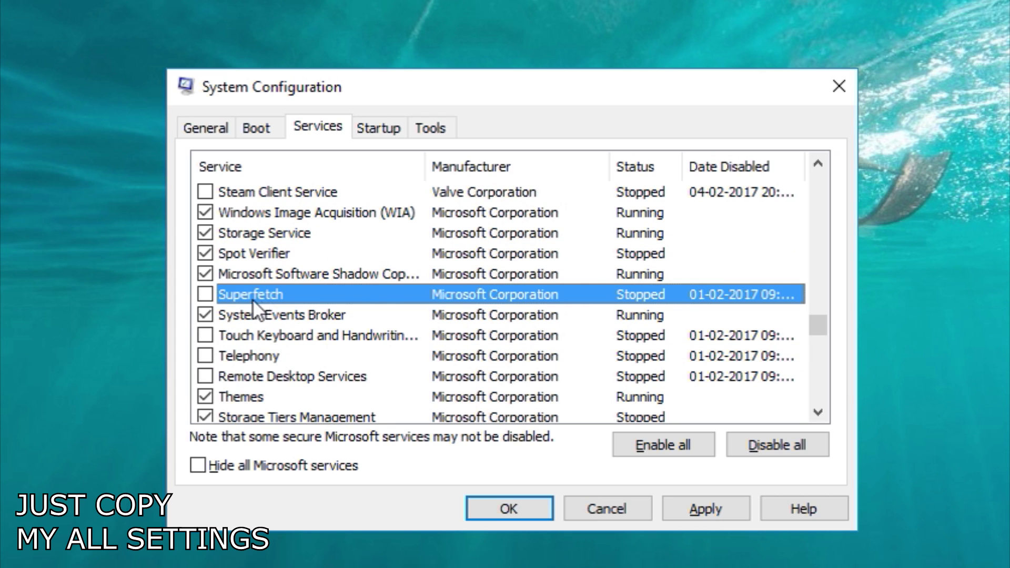
left_click(288, 357)
left_click(259, 379)
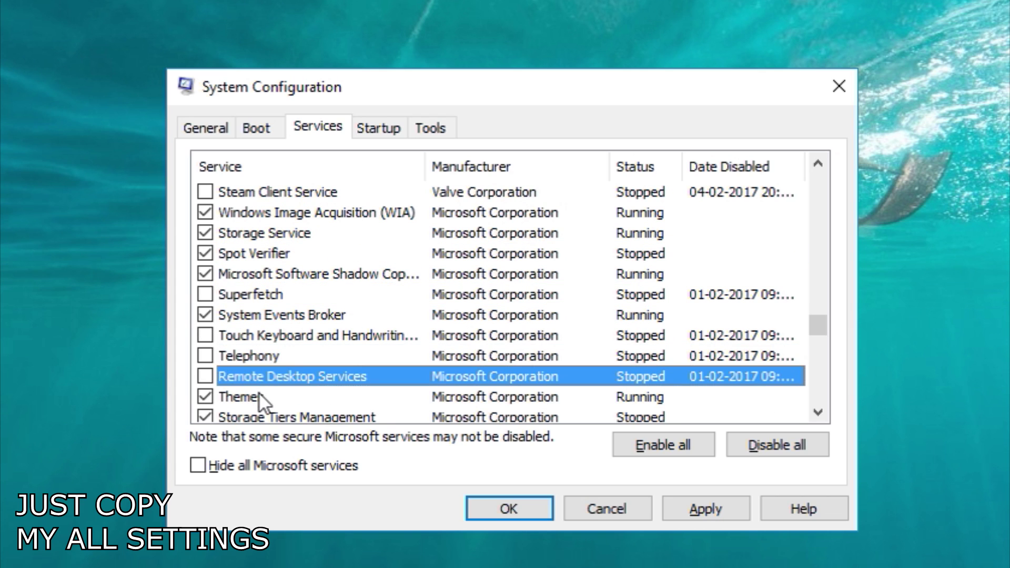
left_click(316, 336)
Review whether the VIA Karaoke digital mixer Service and all Hyper-V services are disabled
scroll(317, 341, "down", 6)
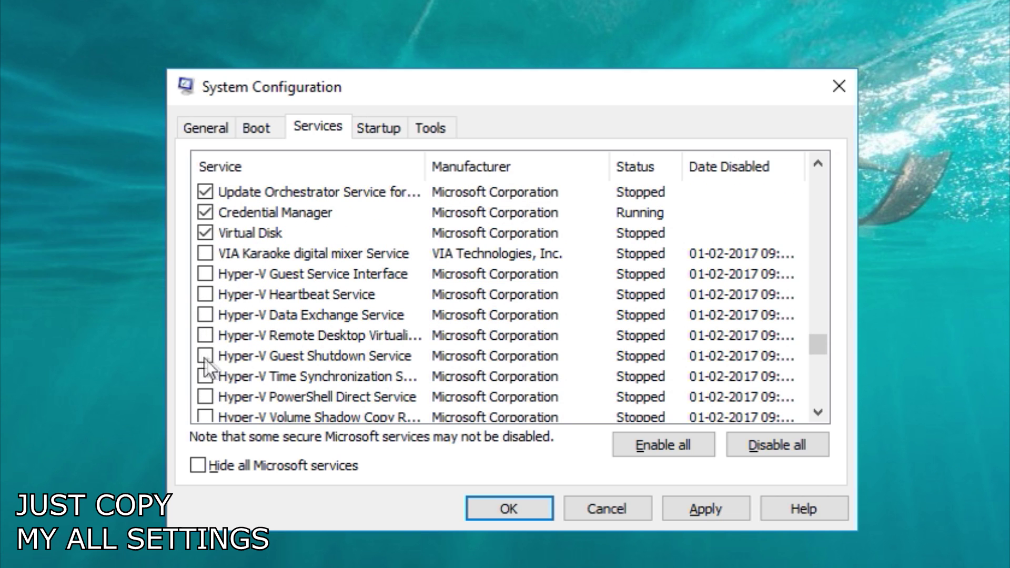
scroll(204, 357, "down", 1)
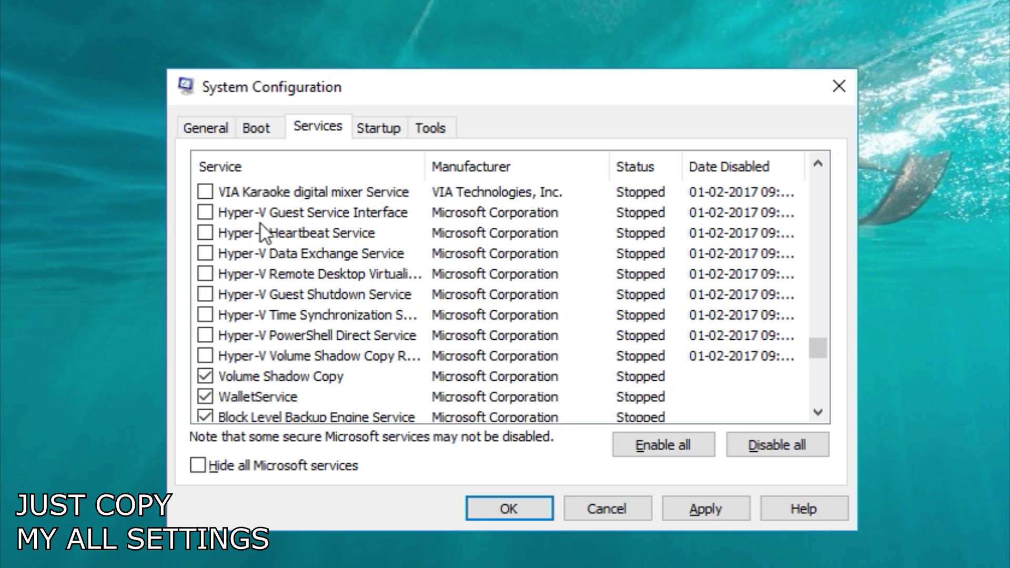
scroll(263, 231, "up", 1)
scroll(258, 405, "down", 1)
scroll(270, 398, "down", 2)
left_click(269, 380)
left_click(276, 392)
Check whether Windows Remote Management (WS-Management) is disabled
scroll(279, 390, "down", 5)
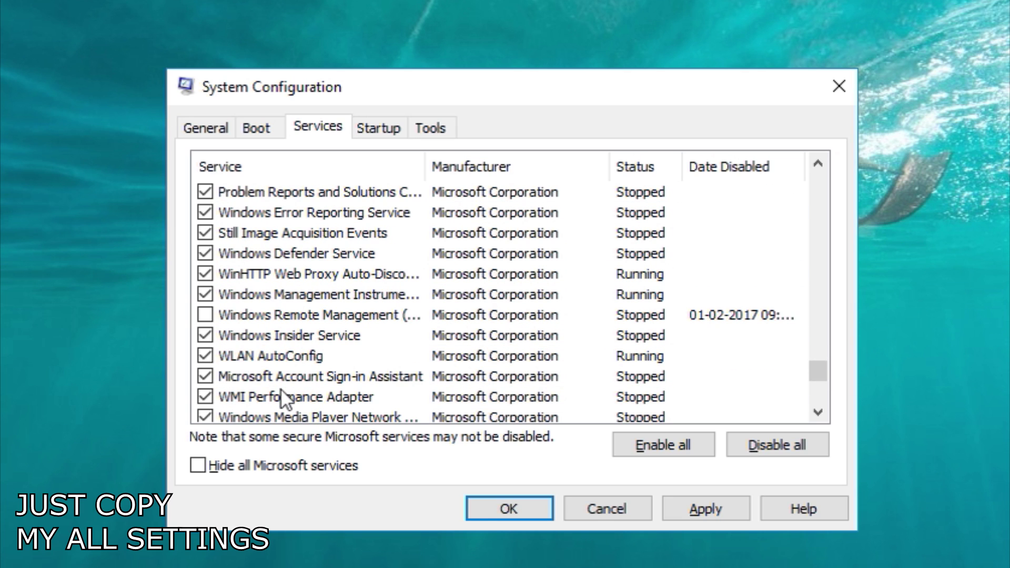
left_click(292, 334)
left_click(336, 314)
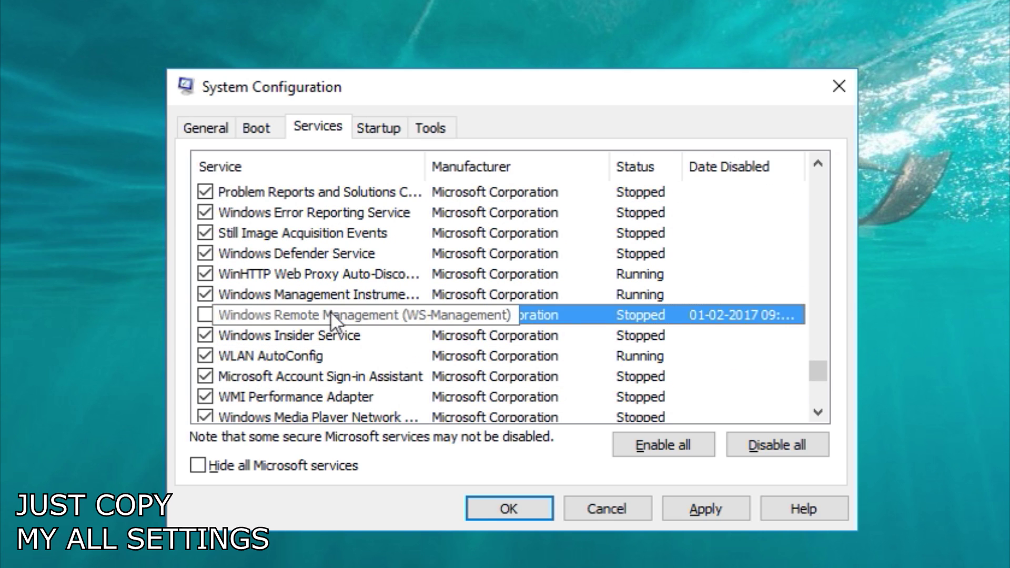
Review whether Security Center, Windows Search and Windows Update are disabled
scroll(340, 321, "down", 3)
left_click(281, 315)
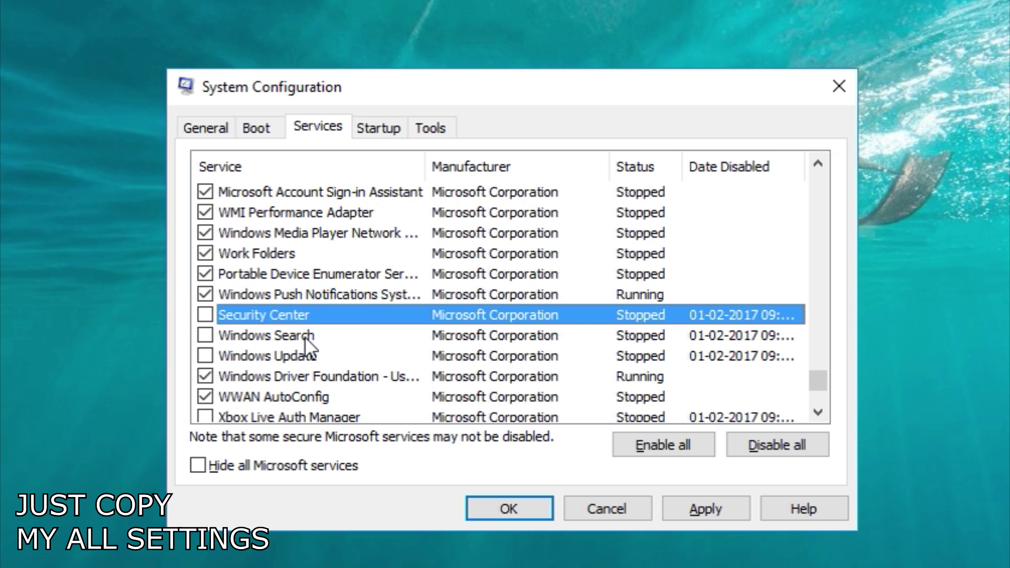
left_click(305, 336)
left_click(307, 363)
left_click(332, 337)
left_click(332, 351)
left_click(337, 315)
Review whether Xbox Live Auth Manager, Xbox Live Game Save and Xbox Live Networking Service are disabled
scroll(316, 337, "down", 1)
scroll(302, 357, "down", 1)
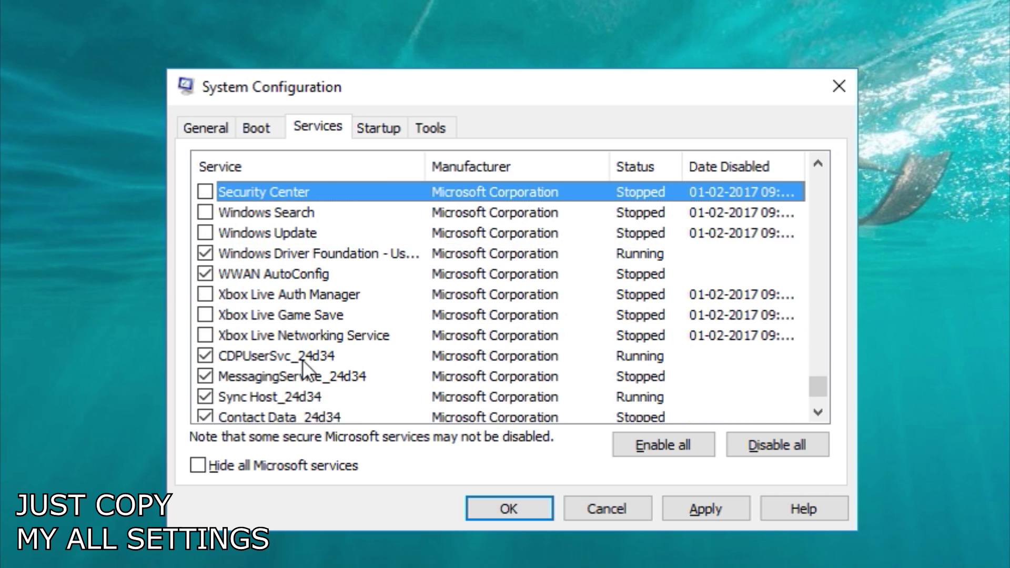
left_click(309, 296)
left_click(309, 316)
left_click(307, 340)
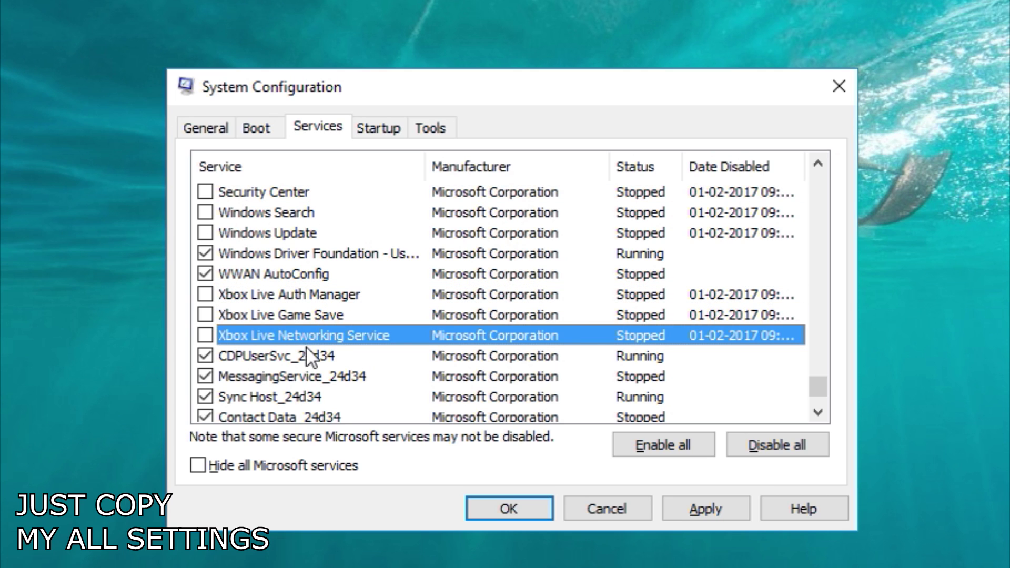
Try to disable the services from CDPUserSvc_24d34 through Windows Push Notifications User, and apply the changes
scroll(309, 353, "down", 1)
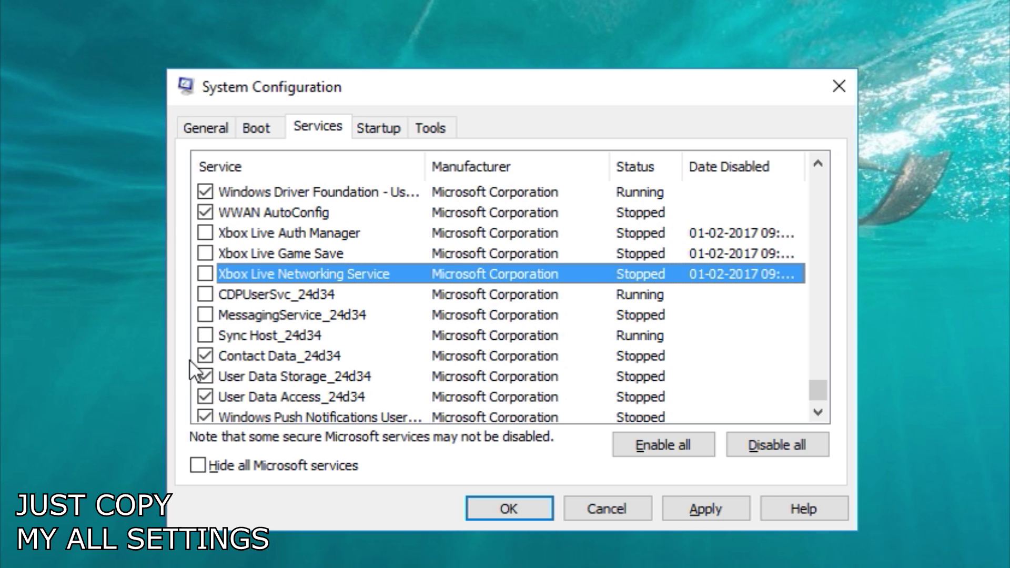
left_click(219, 360)
left_click(204, 358)
left_click(205, 376)
left_click(457, 376)
scroll(400, 389, "down", 1)
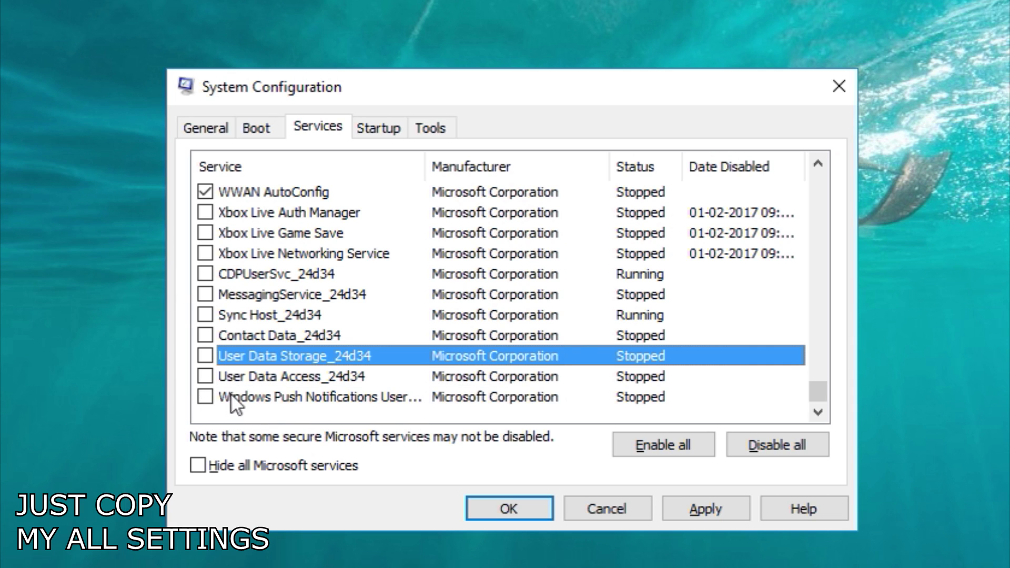
left_click(704, 508)
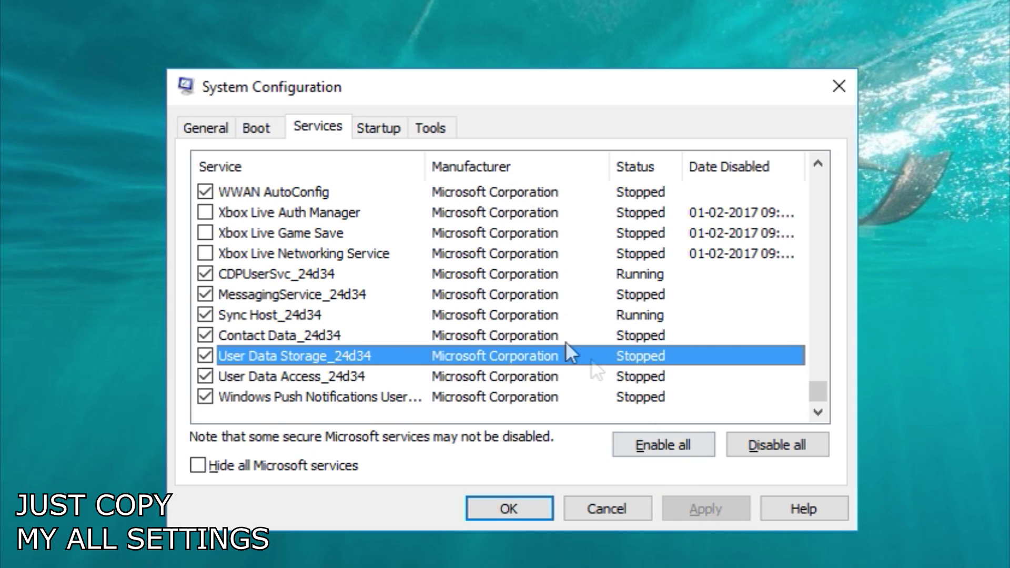
Review the status of the startup programs in Task Manager, and close System Configuration without restarting
left_click(377, 129)
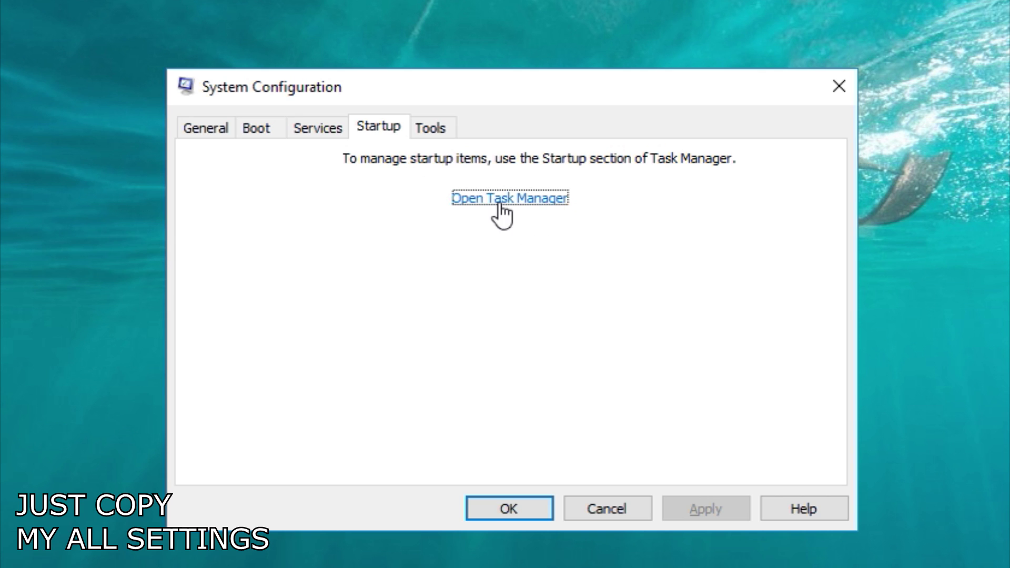
left_click(527, 201)
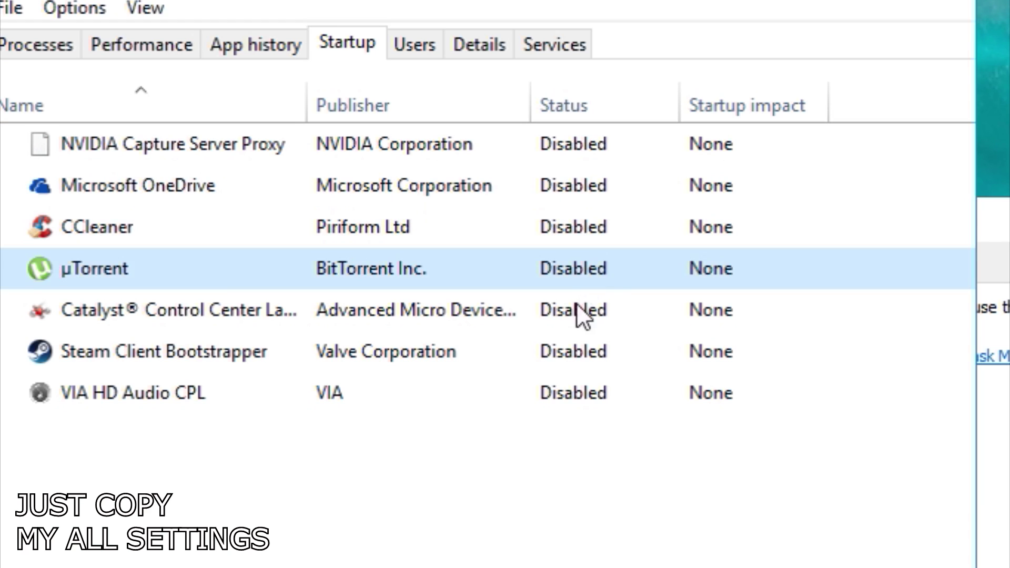
left_click(574, 311)
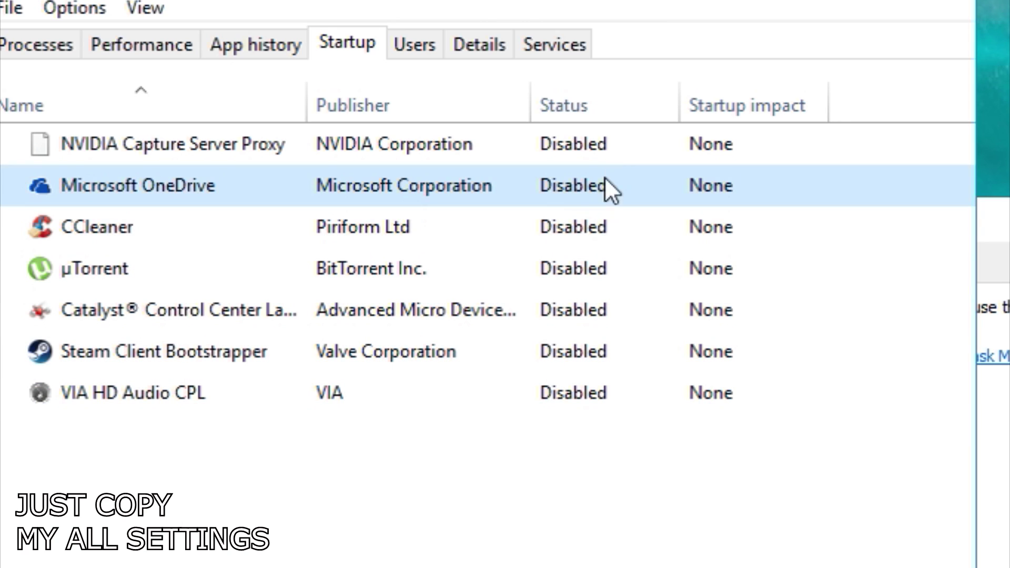
left_click(605, 144)
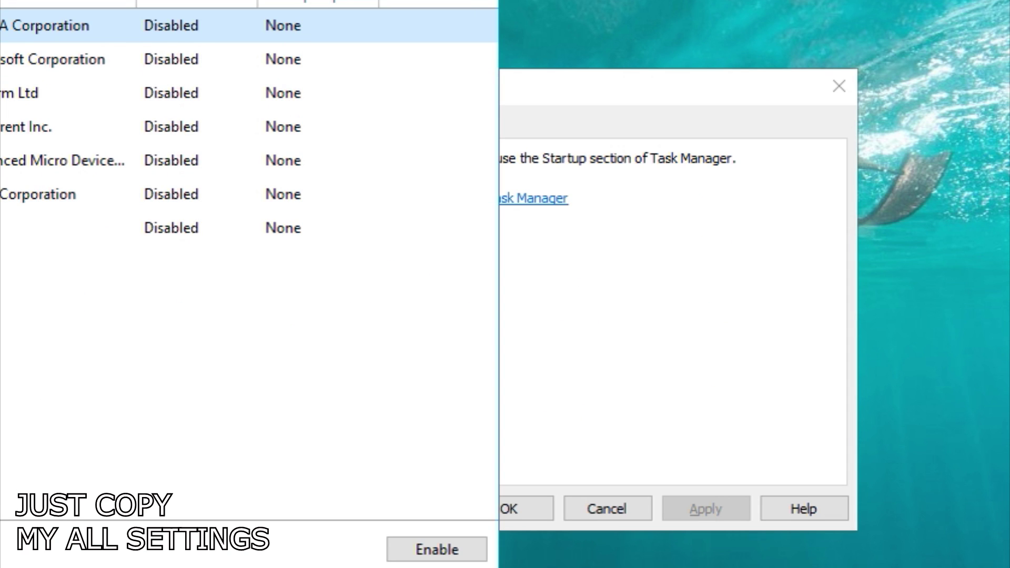
left_click(505, 512)
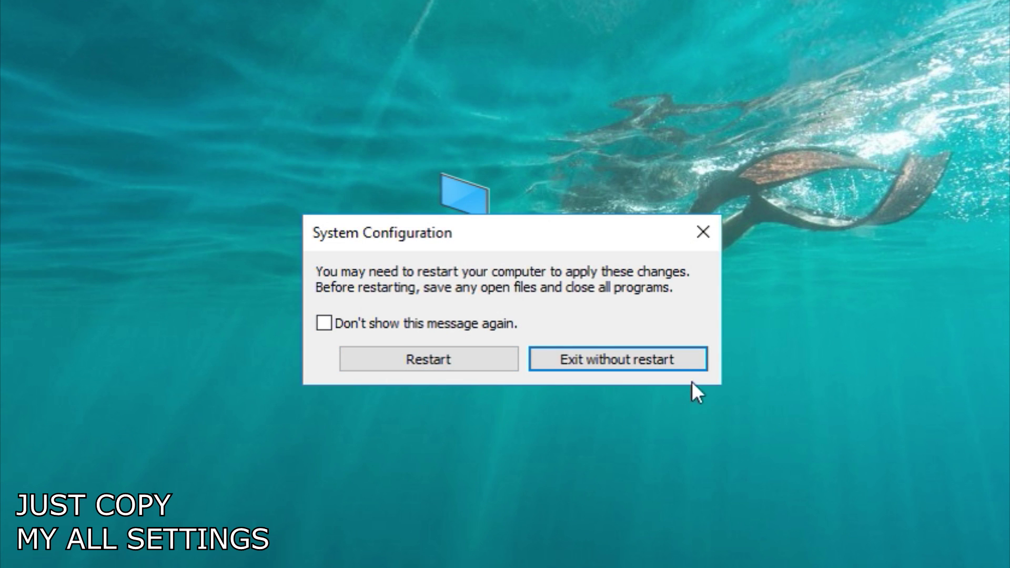
left_click(649, 362)
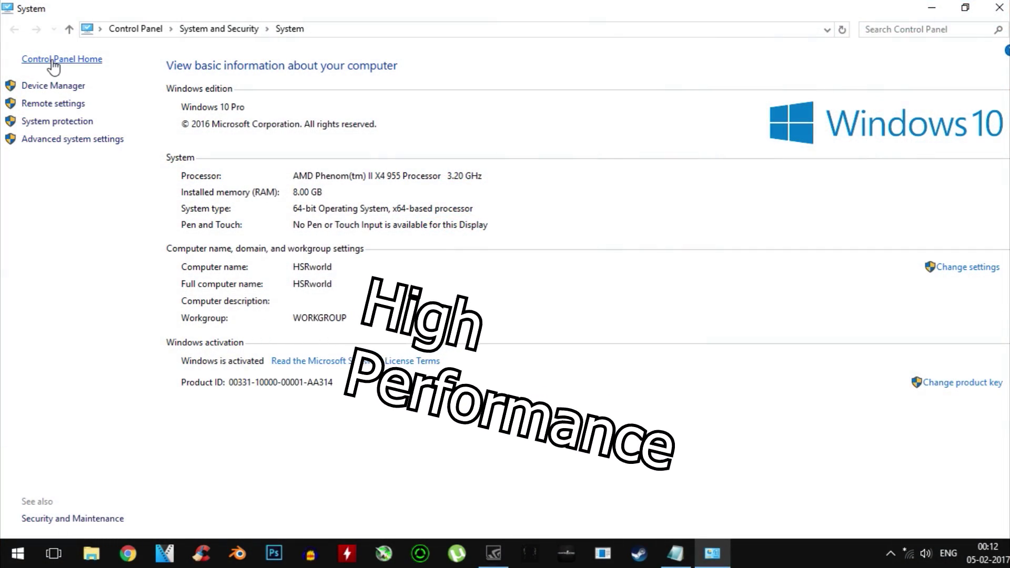
Switch the computer's power plan to High performance in the Control Panel's Power Options
left_click(54, 60)
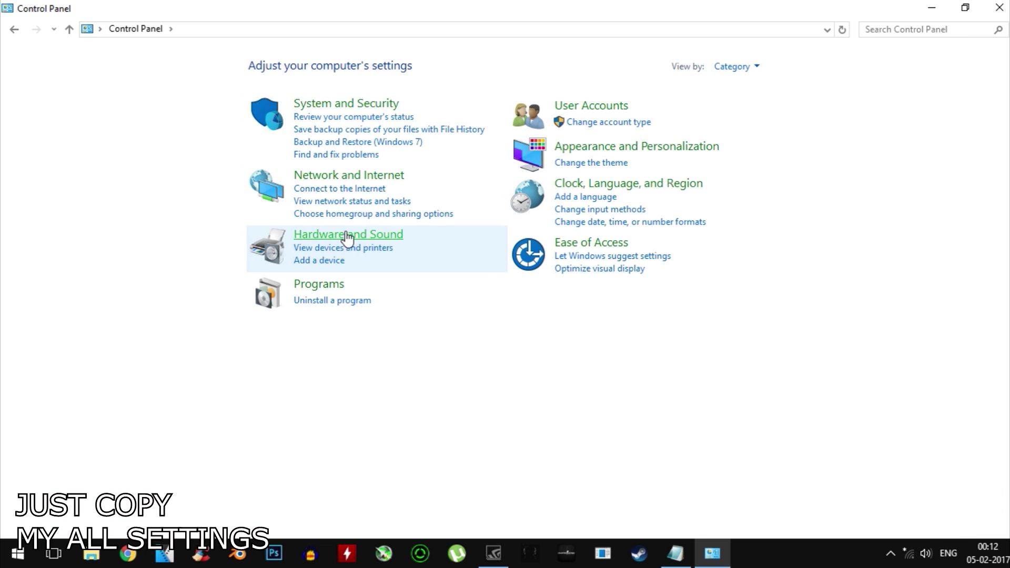
left_click(361, 235)
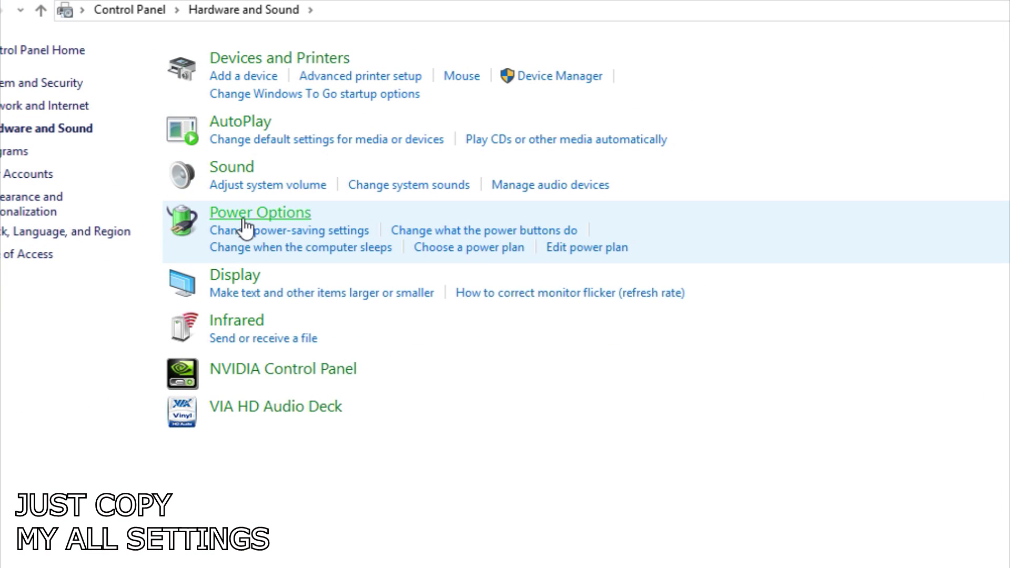
left_click(366, 230)
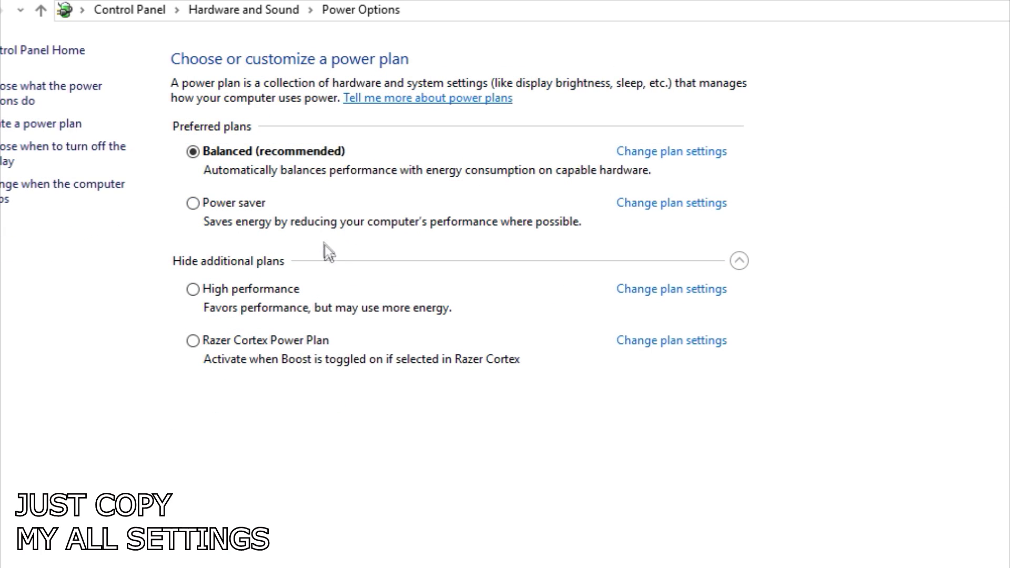
left_click(255, 289)
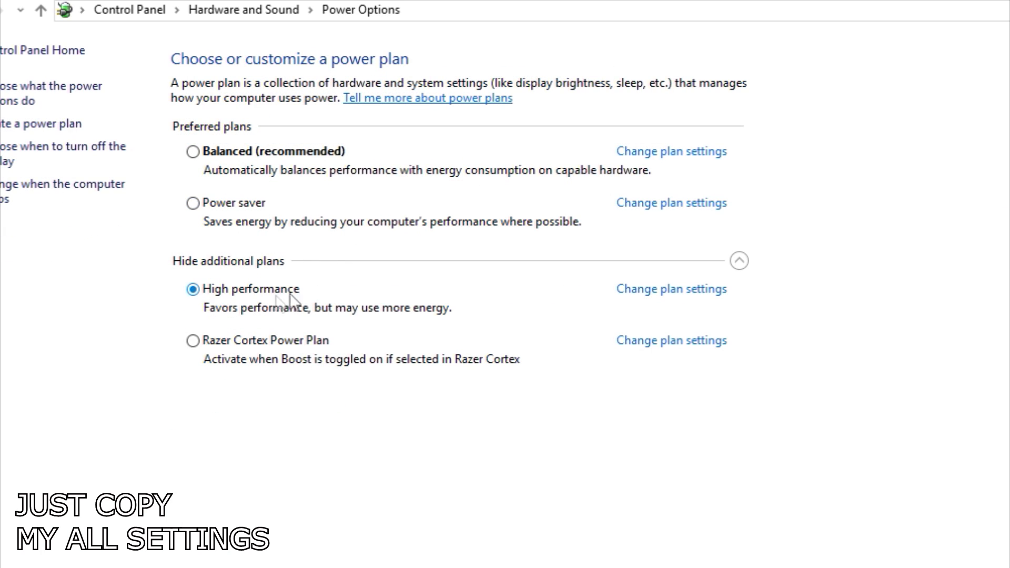
left_click(263, 291)
Set both display turn-off and computer sleep to Never for the High performance plan, and save the changes
left_click(671, 289)
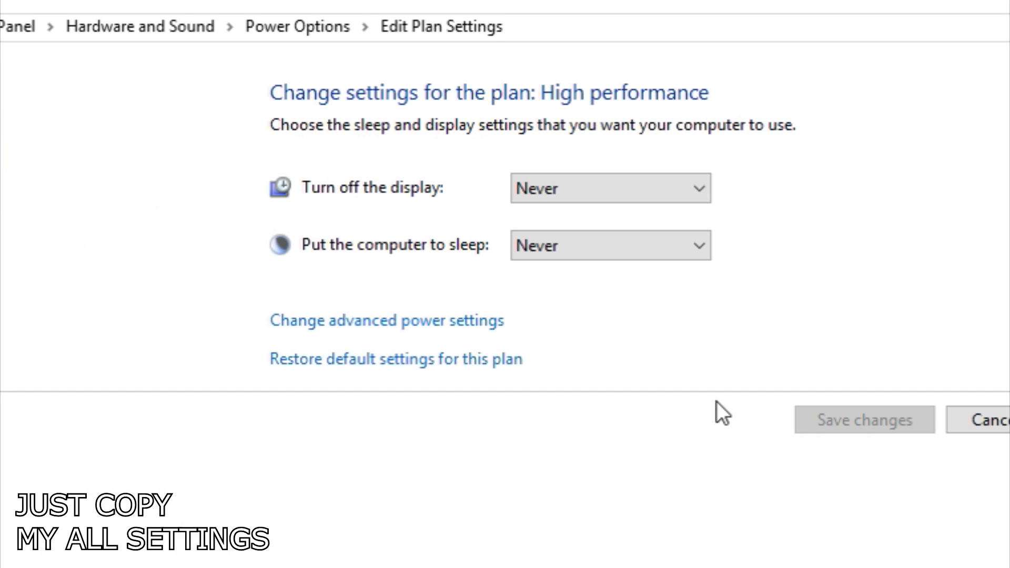
left_click(547, 245)
left_click(560, 184)
left_click(559, 185)
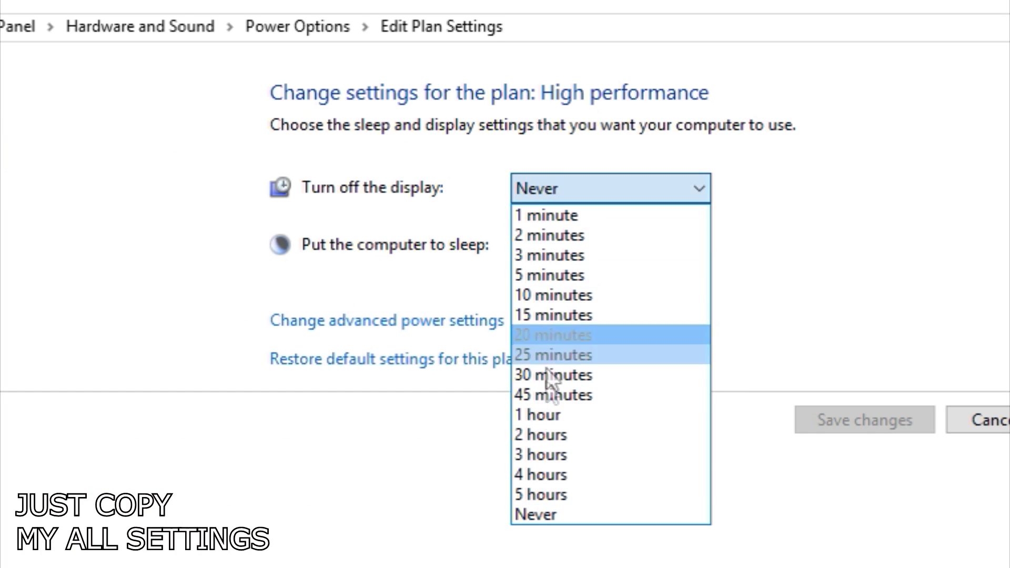
left_click(534, 520)
left_click(597, 245)
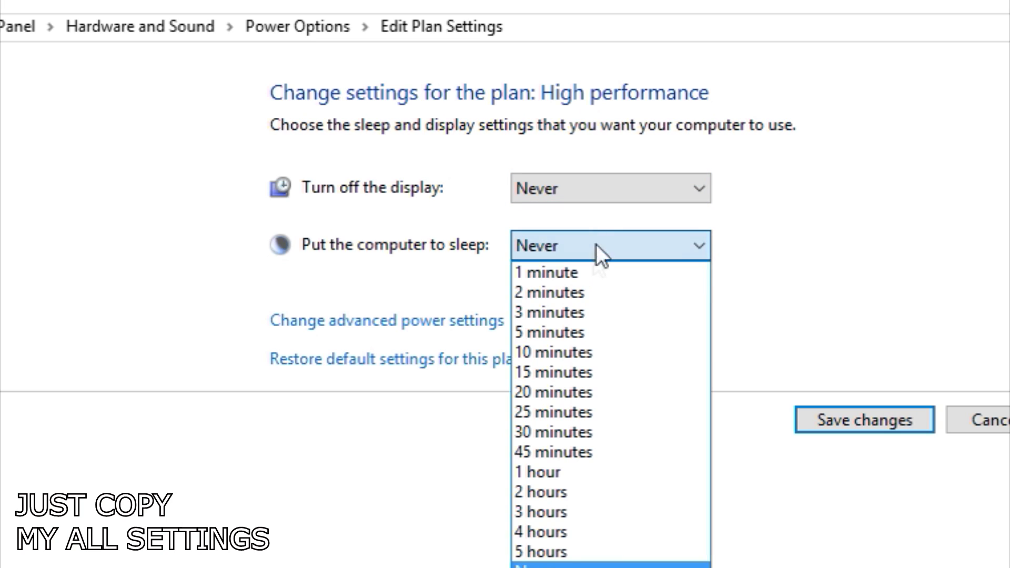
left_click(542, 565)
left_click(863, 420)
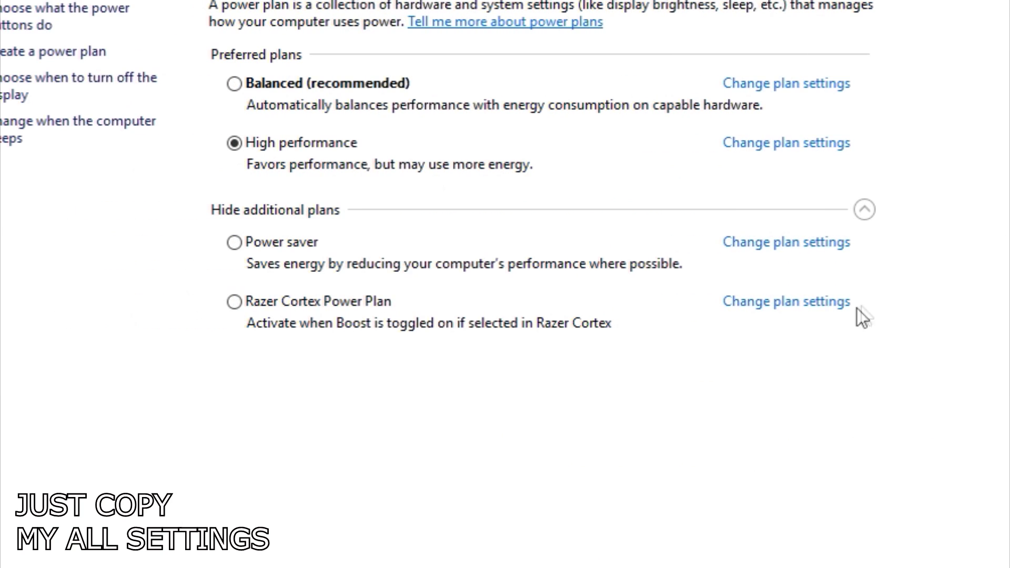
In the High performance plan's advanced settings, set the hard disk turn-off time to 0 minutes and apply it
left_click(767, 145)
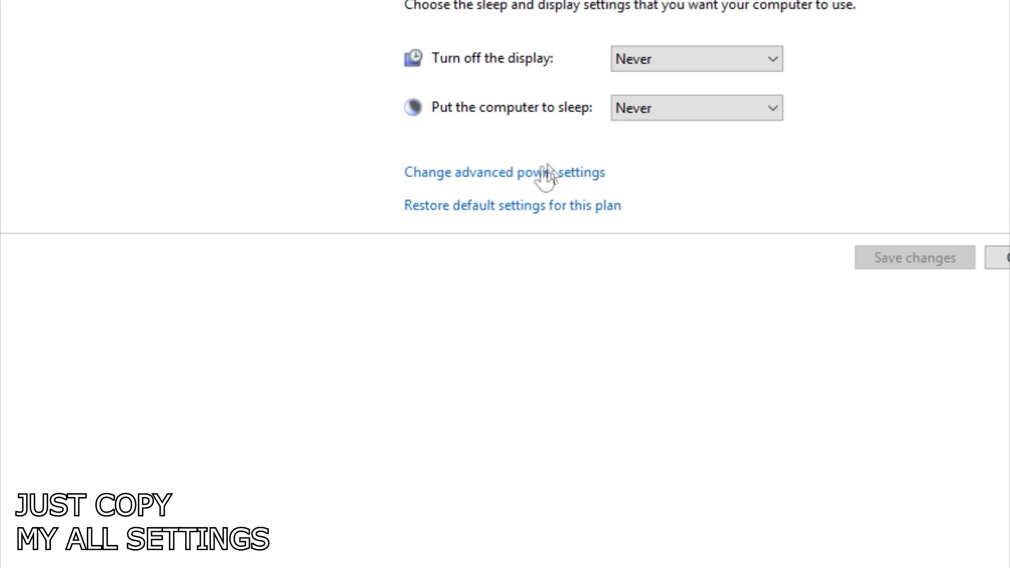
left_click(536, 179)
left_click(147, 213)
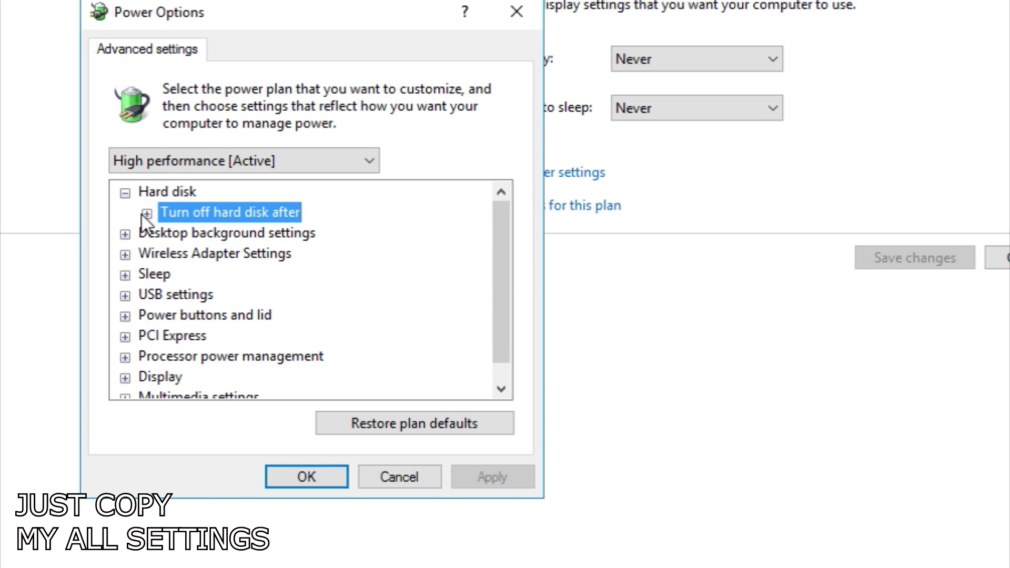
left_click(126, 193)
double_click(137, 193)
left_click(147, 213)
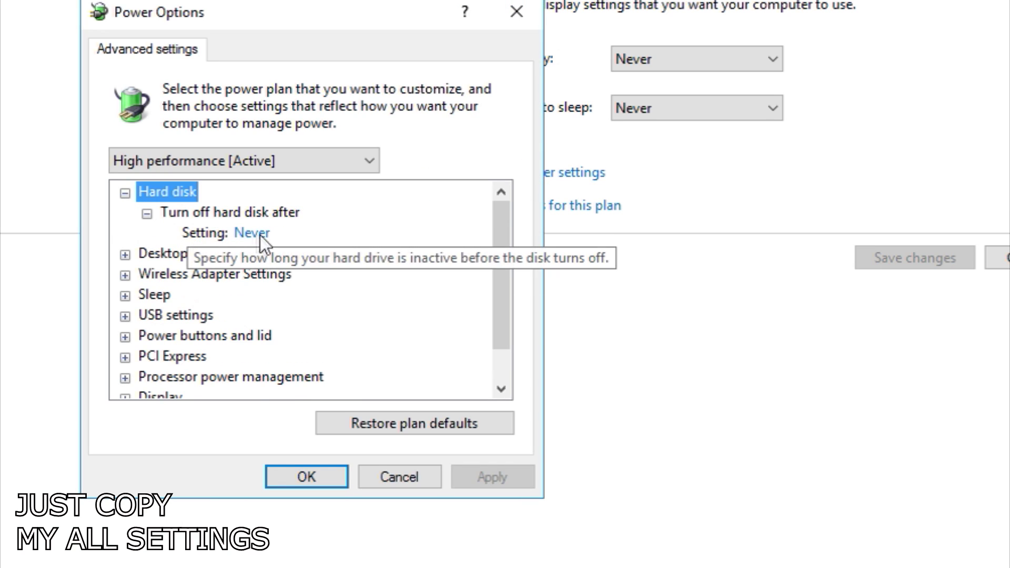
left_click(244, 233)
left_click(318, 240)
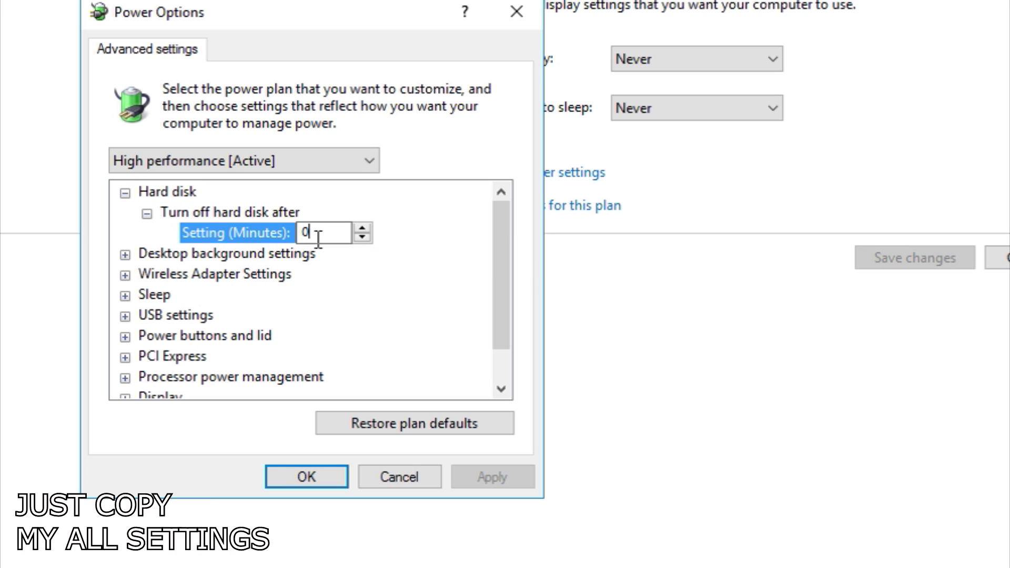
type("20")
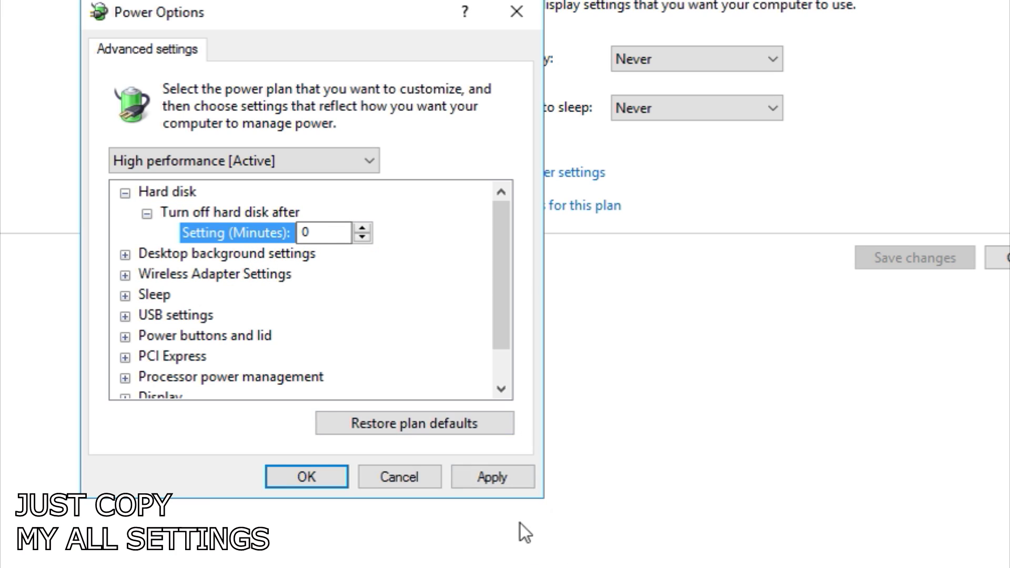
left_click(494, 483)
Check the desktop background slide show setting and set the wireless adapter's power saving mode to Maximum Performance
left_click(125, 255)
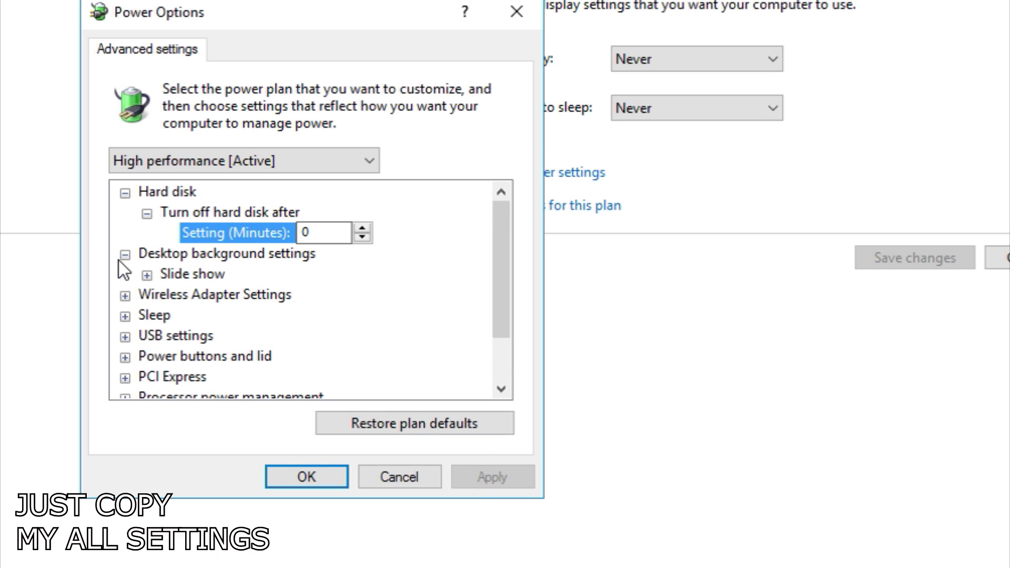
left_click(147, 275)
scroll(149, 281, "down", 1)
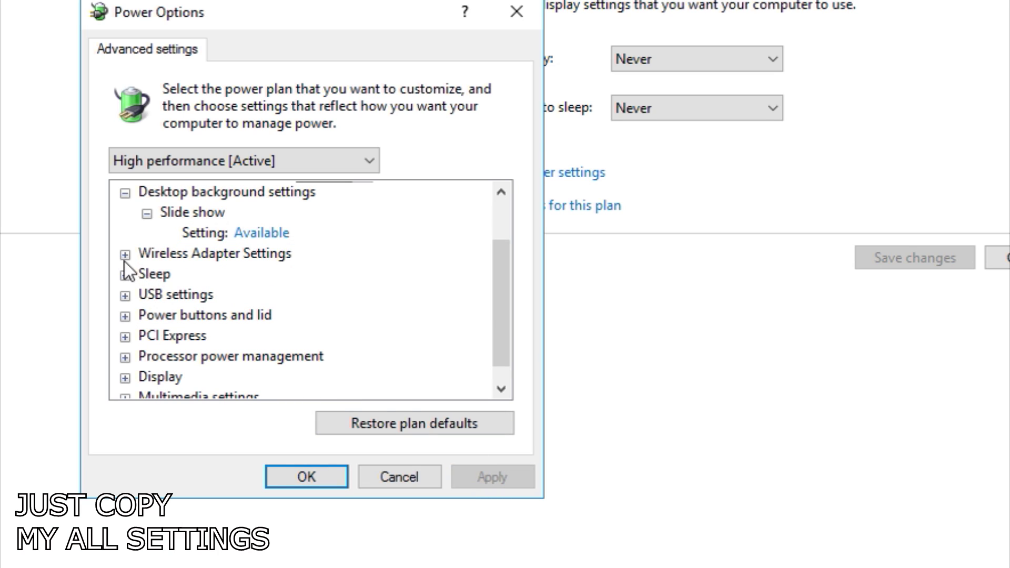
left_click(124, 255)
left_click(147, 274)
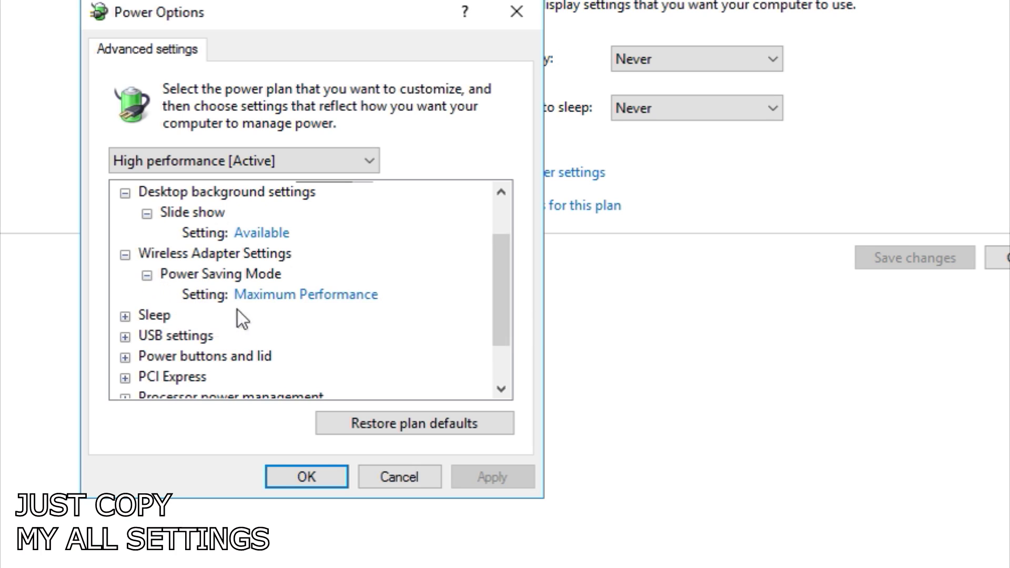
left_click(327, 301)
left_click(327, 302)
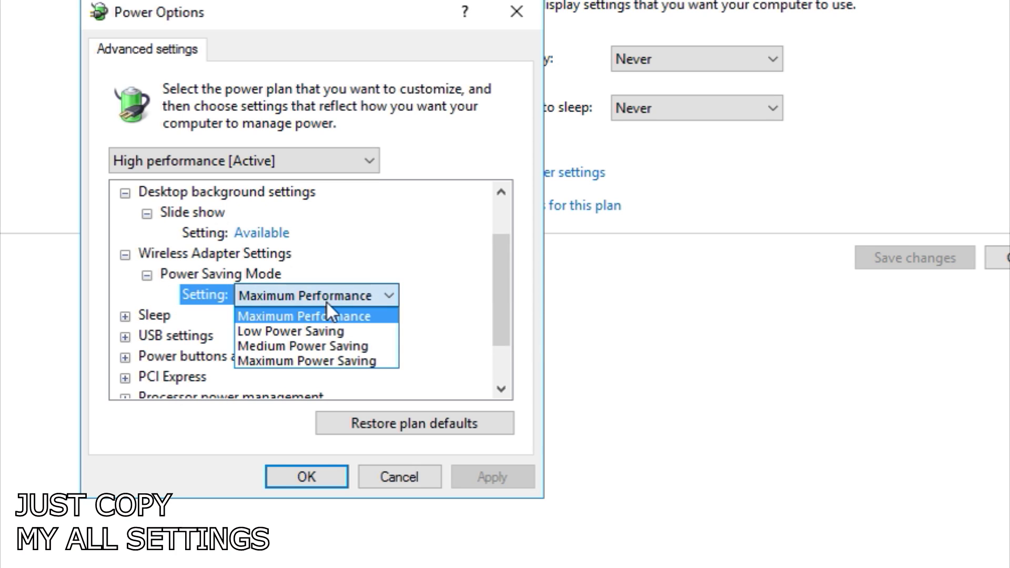
left_click(327, 314)
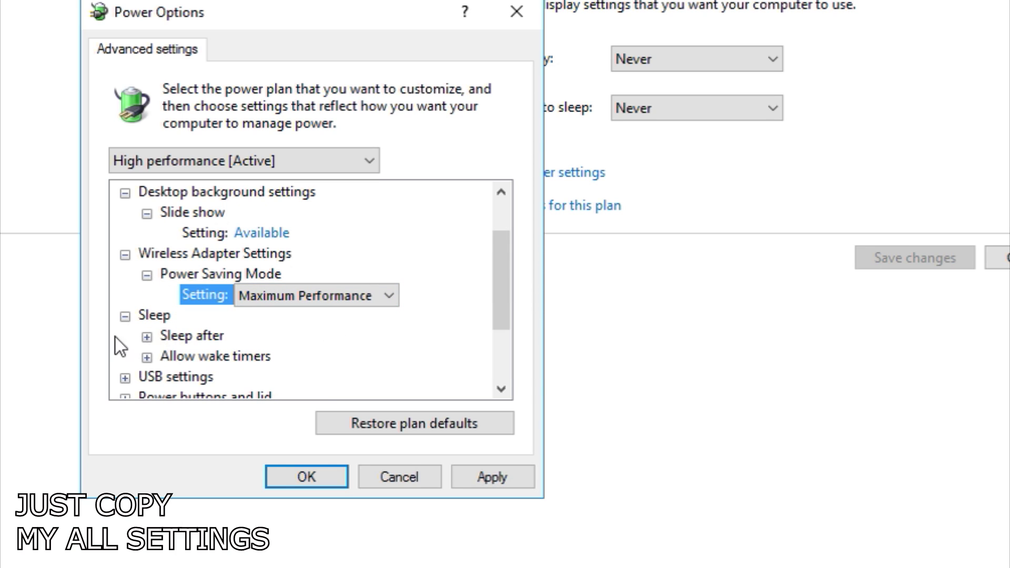
Review the plan's sleep delay, wake timer and USB selective suspend settings
left_click(144, 338)
scroll(143, 342, "down", 1)
left_click(146, 317)
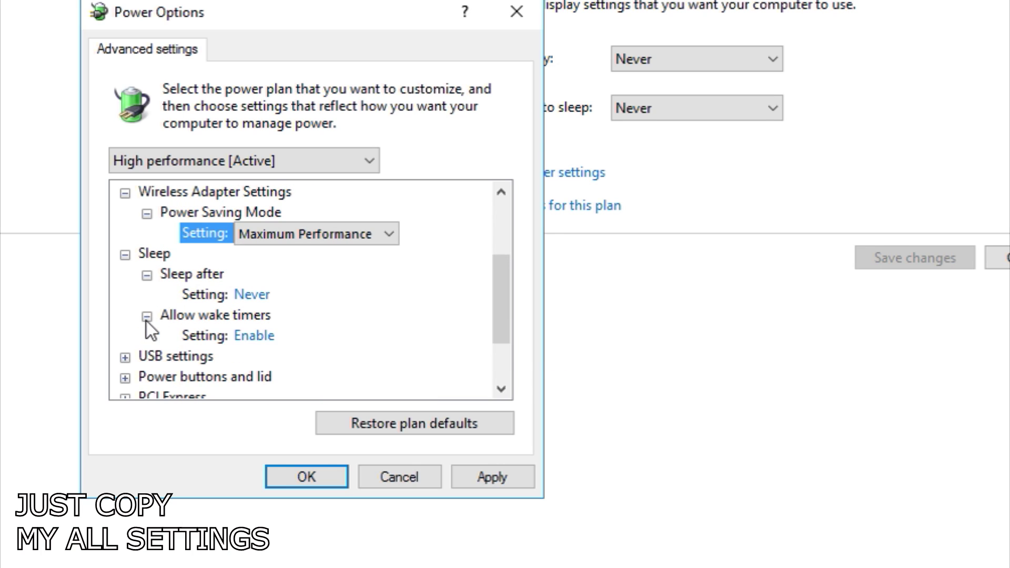
scroll(242, 342, "down", 2)
left_click(126, 275)
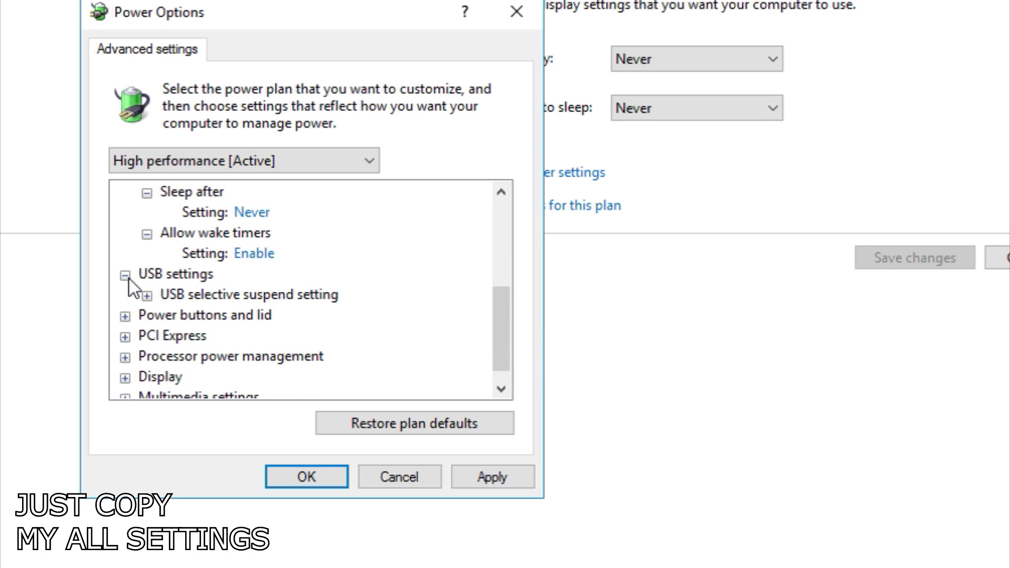
left_click(148, 296)
left_click(147, 296)
Review the power button action, sleep button action and PCI Express link state power management settings
left_click(126, 316)
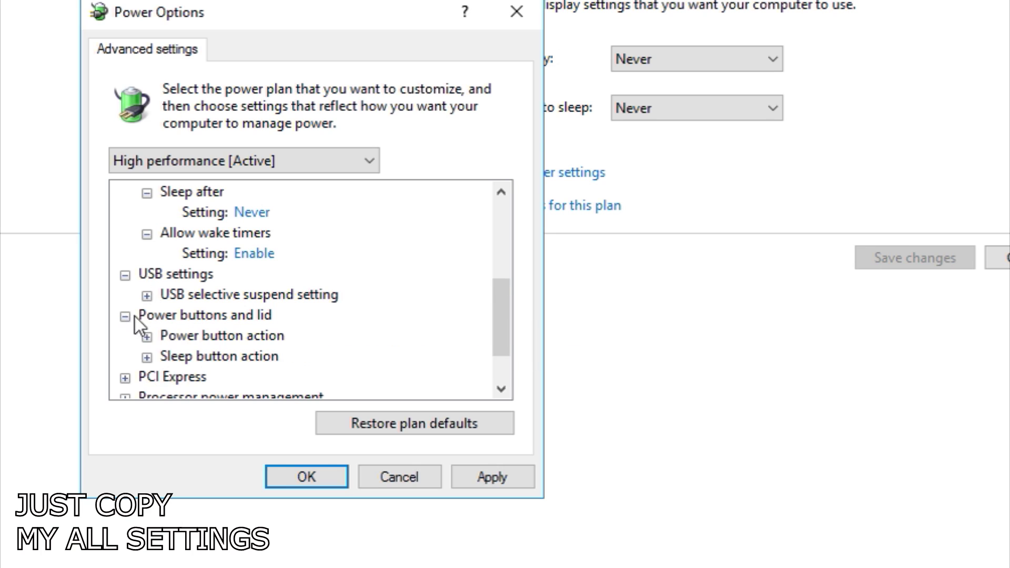
scroll(158, 308, "down", 1)
left_click(147, 275)
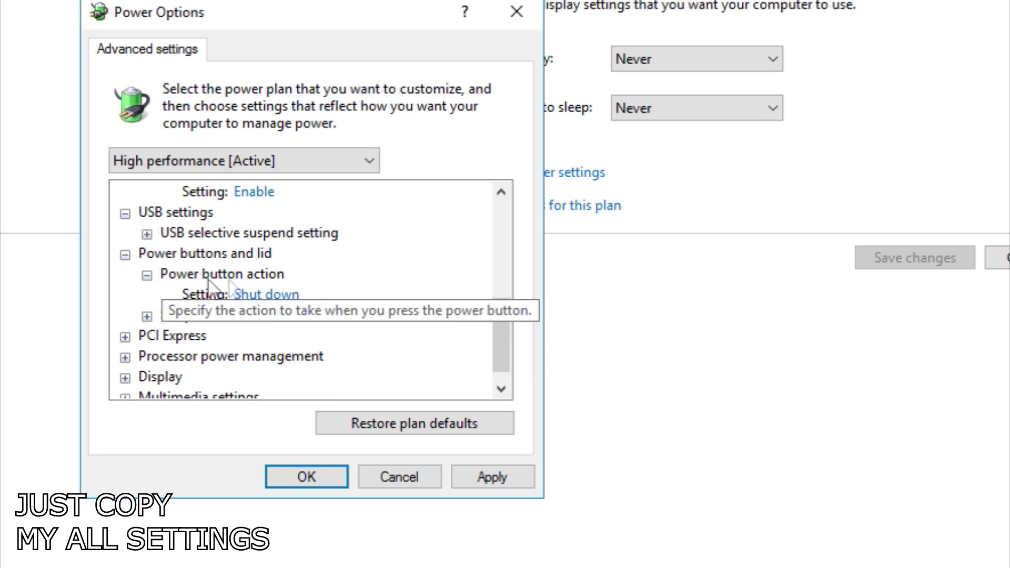
left_click(145, 316)
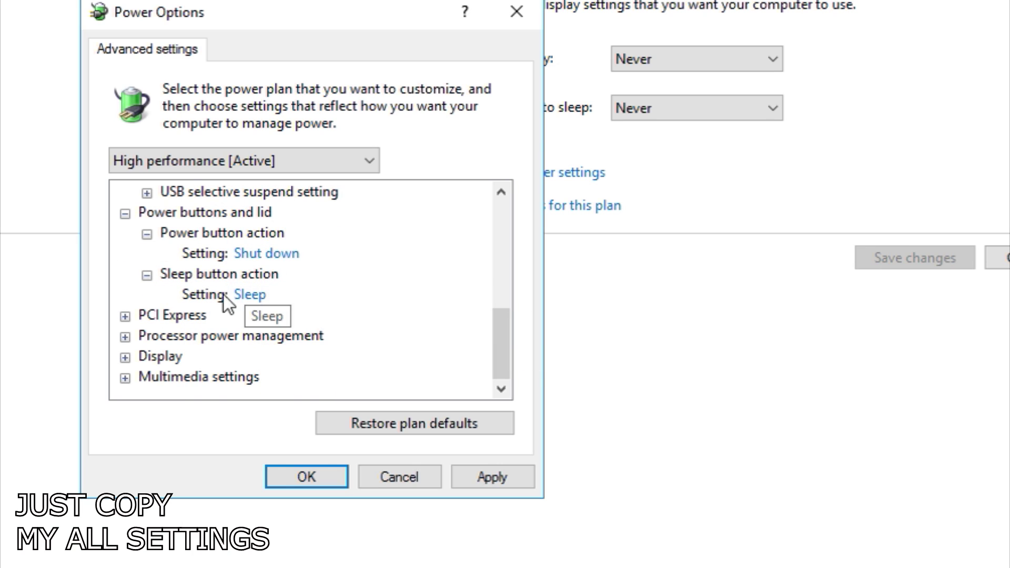
left_click(125, 316)
left_click(147, 316)
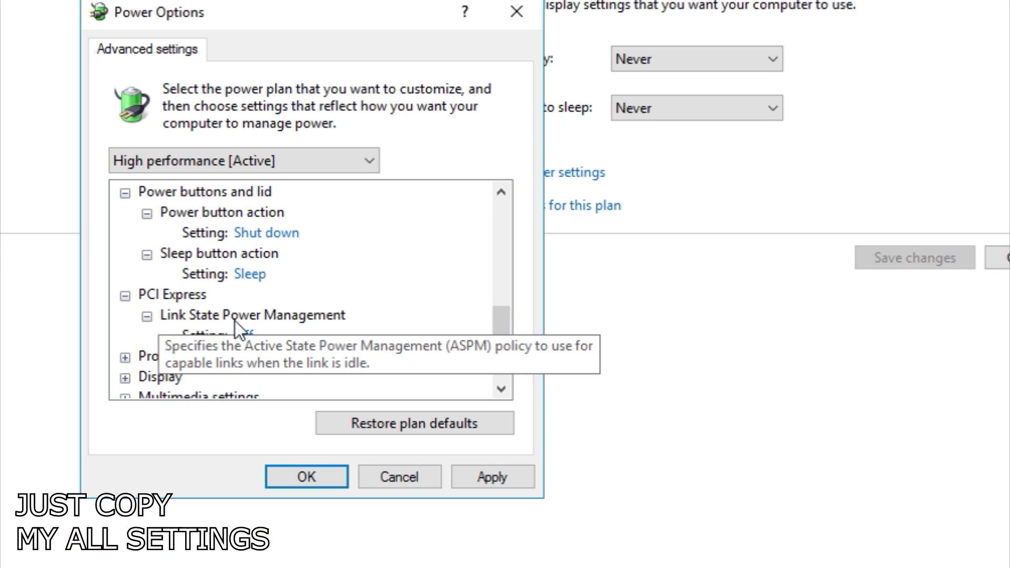
Open the minimum processor state value under processor power management for editing and confirm the advanced power settings
left_click(125, 336)
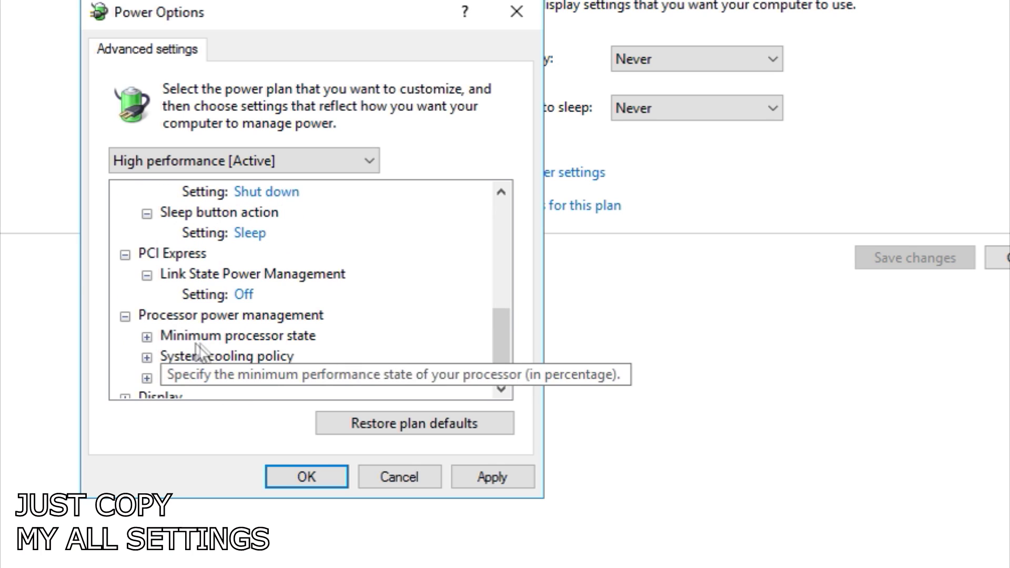
left_click(147, 335)
left_click(263, 356)
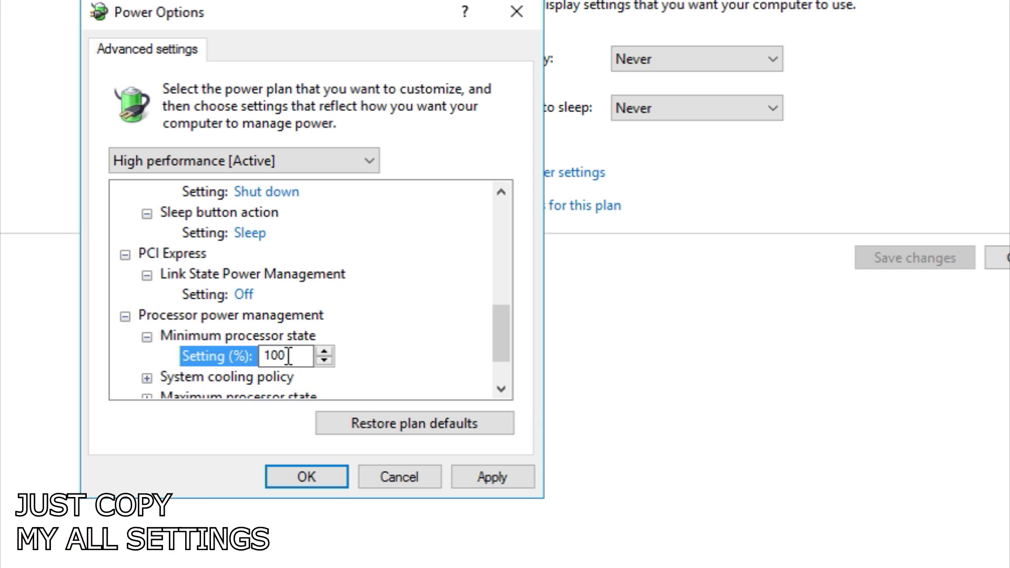
key("Return")
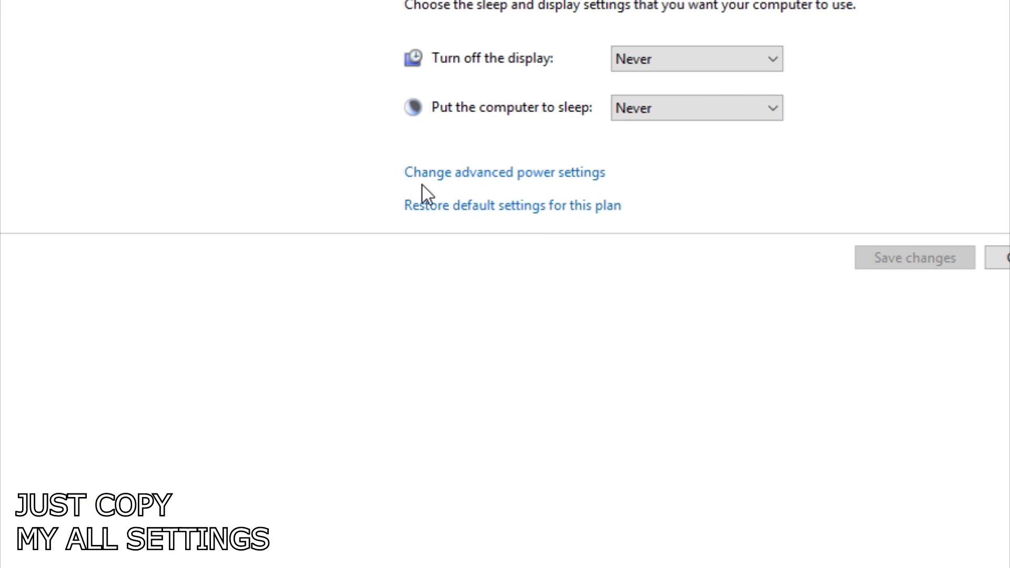
Reopen the plan's advanced power settings and review the minimum processor state, system cooling policy and maximum processor state
left_click(444, 180)
scroll(212, 289, "down", 1)
left_click(154, 367)
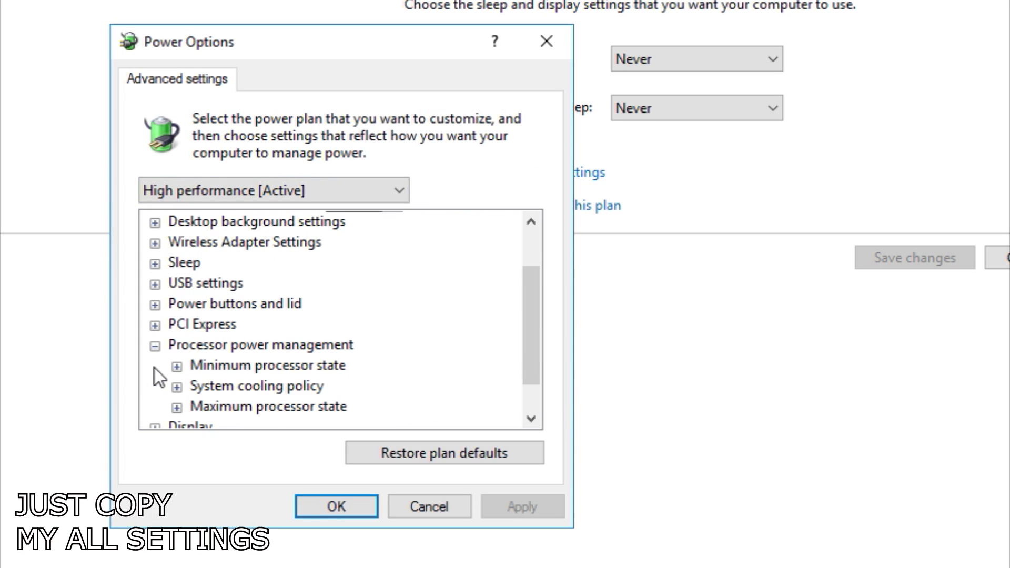
left_click(177, 366)
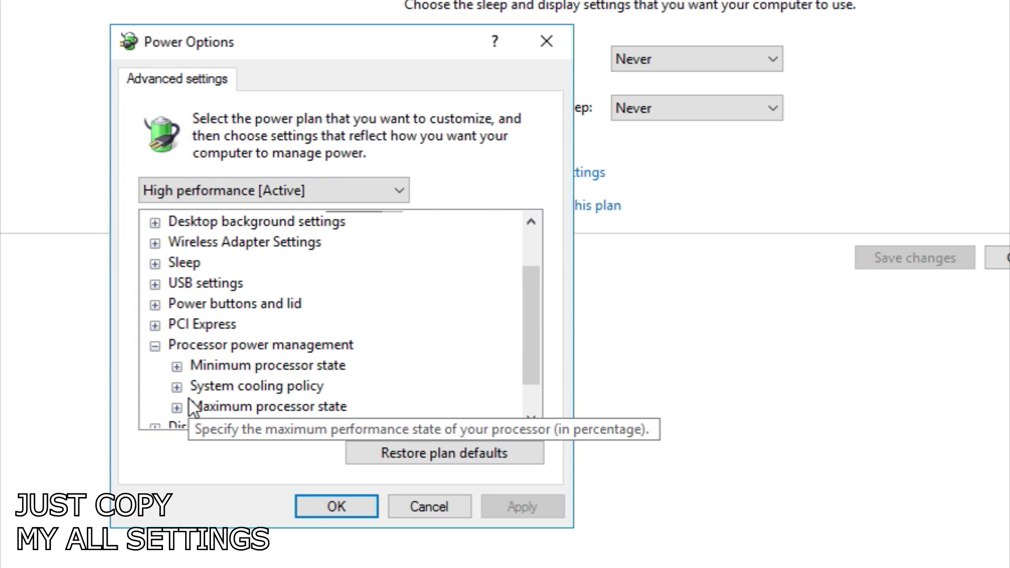
left_click(178, 388)
left_click(178, 387)
left_click(177, 407)
scroll(180, 410, "down", 1)
left_click(284, 365)
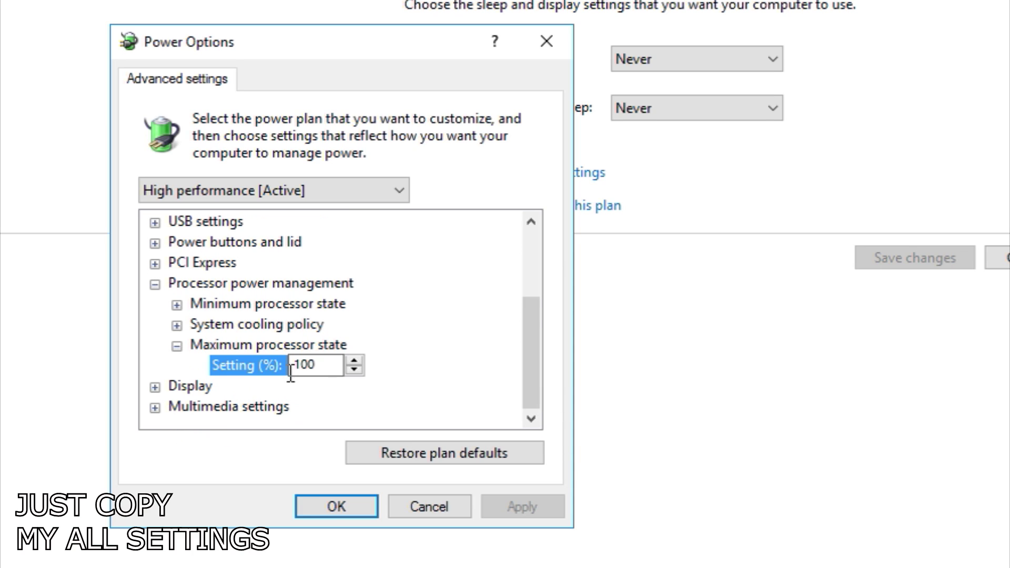
Review the display turn-off delay and adaptive brightness settings of the High performance plan
left_click(153, 382)
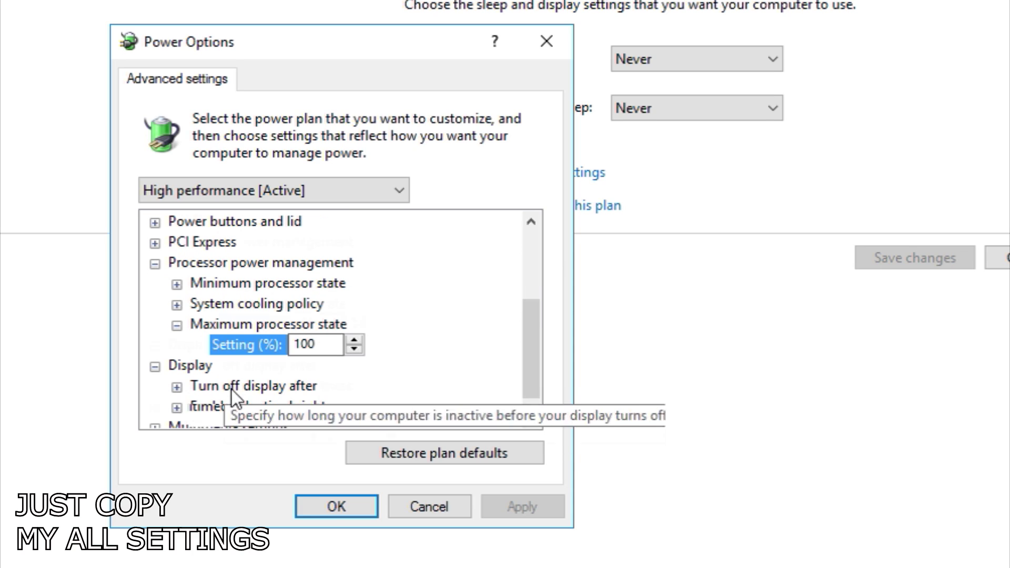
left_click(178, 367)
left_click(178, 367)
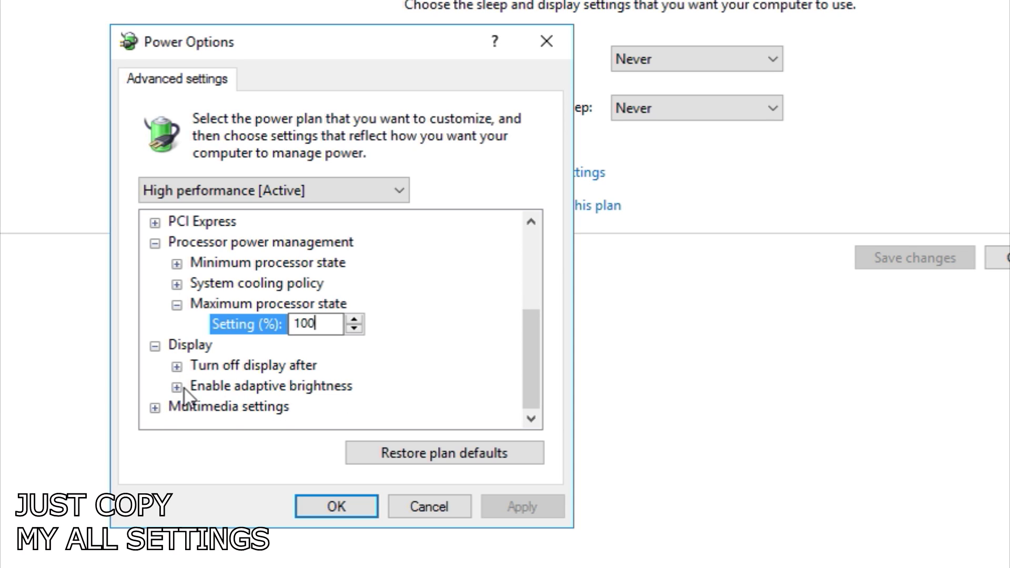
left_click(177, 387)
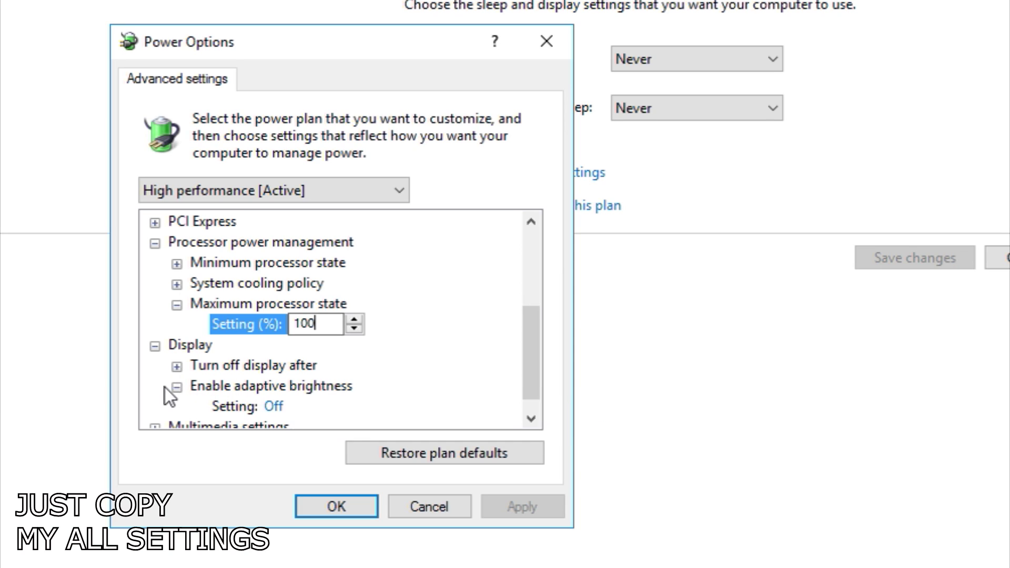
left_click(176, 387)
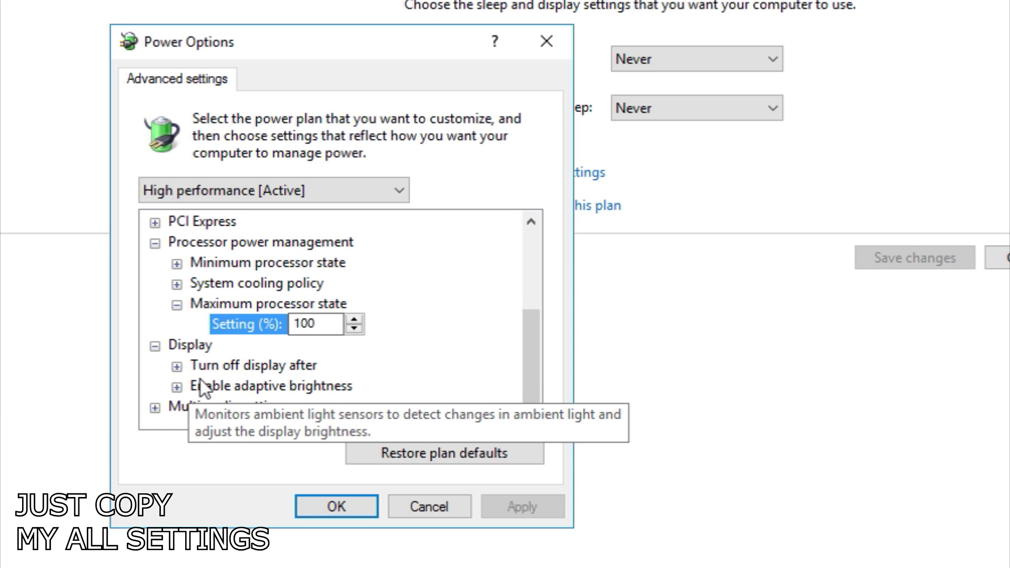
Review the multimedia settings for sharing media and playing video, and close the advanced power settings
left_click(154, 408)
left_click(177, 388)
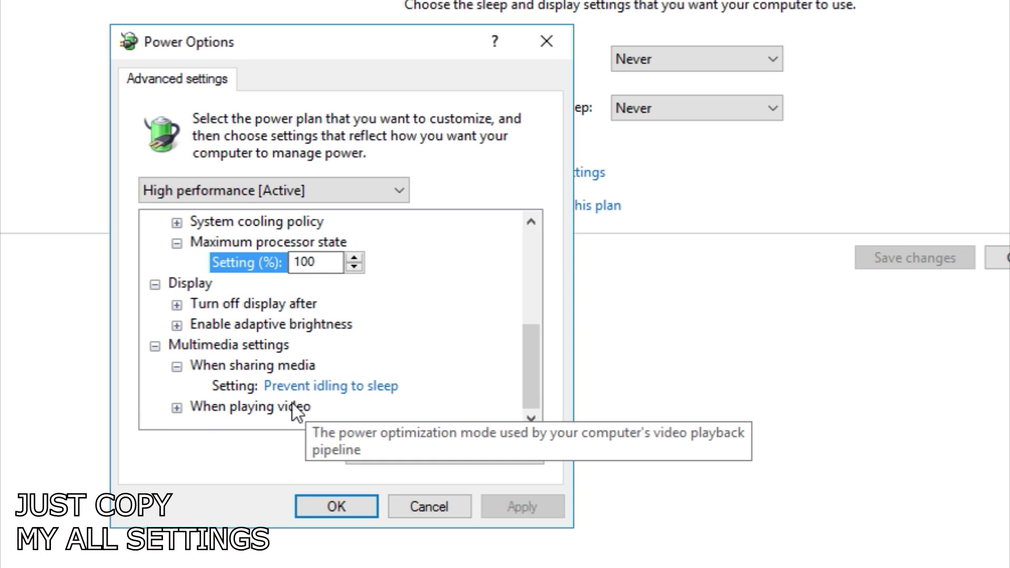
left_click(176, 408)
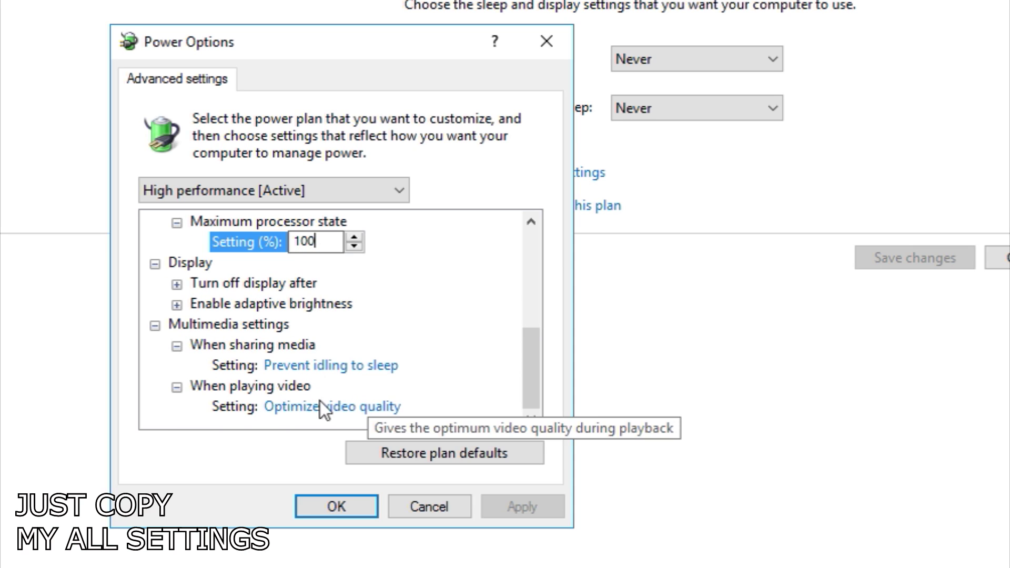
left_click(352, 509)
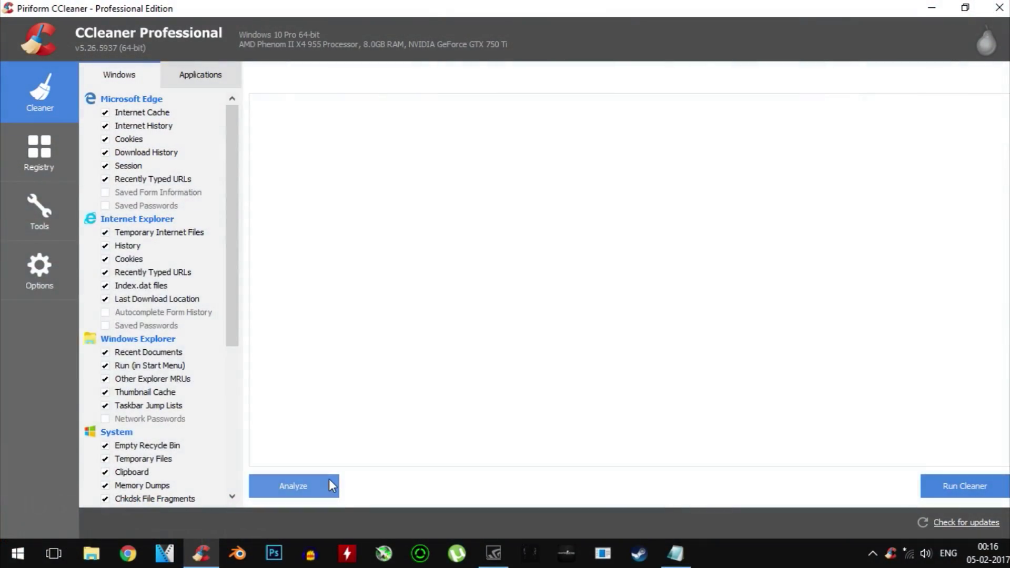
Analyze the system for junk files in CCleaner and run the cleaner to delete them
left_click(329, 479)
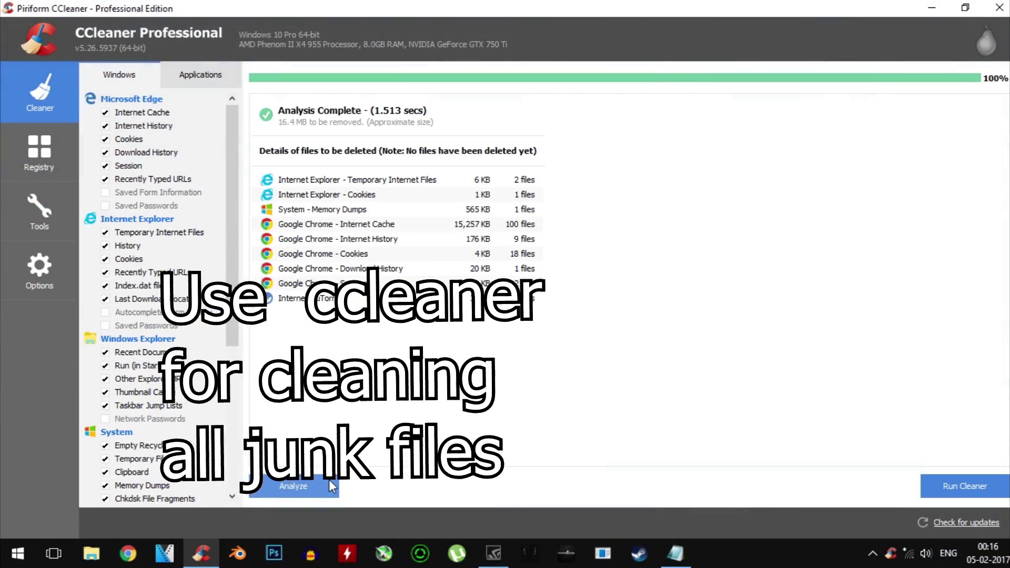
left_click(965, 486)
left_click(623, 313)
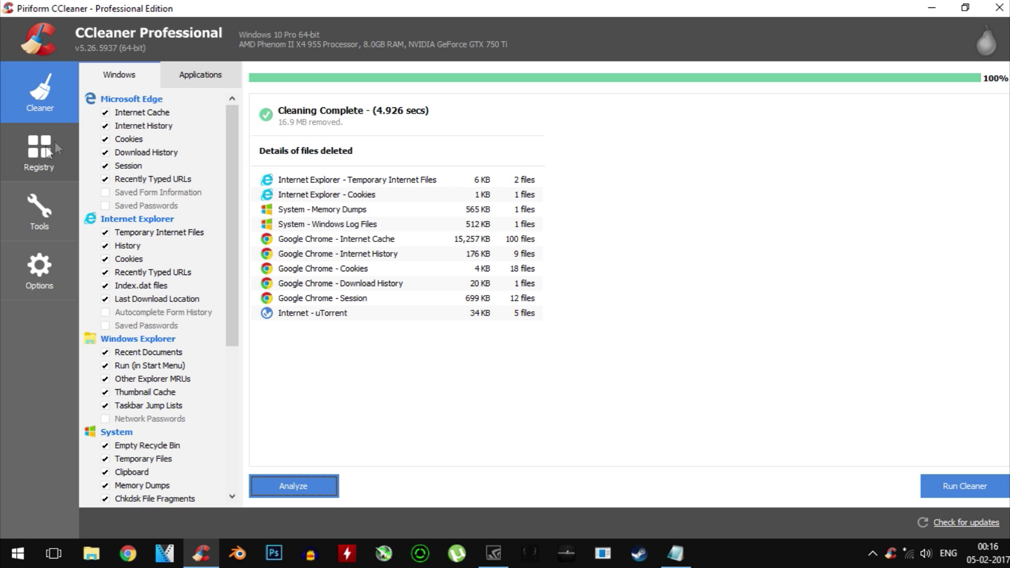
Scan the registry for issues with CCleaner's registry cleaner
left_click(61, 169)
left_click(293, 490)
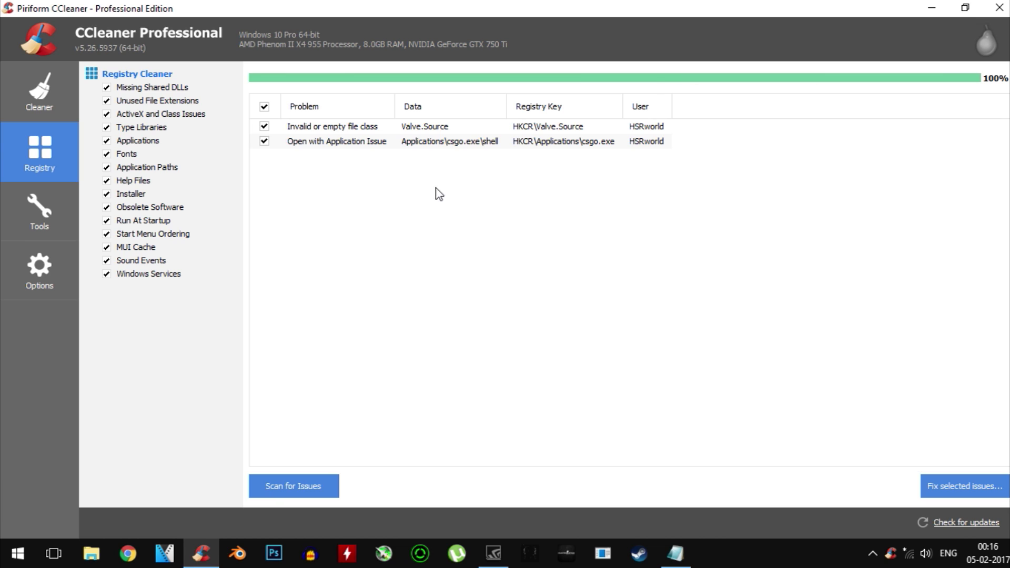
left_click(970, 484)
left_click(453, 311)
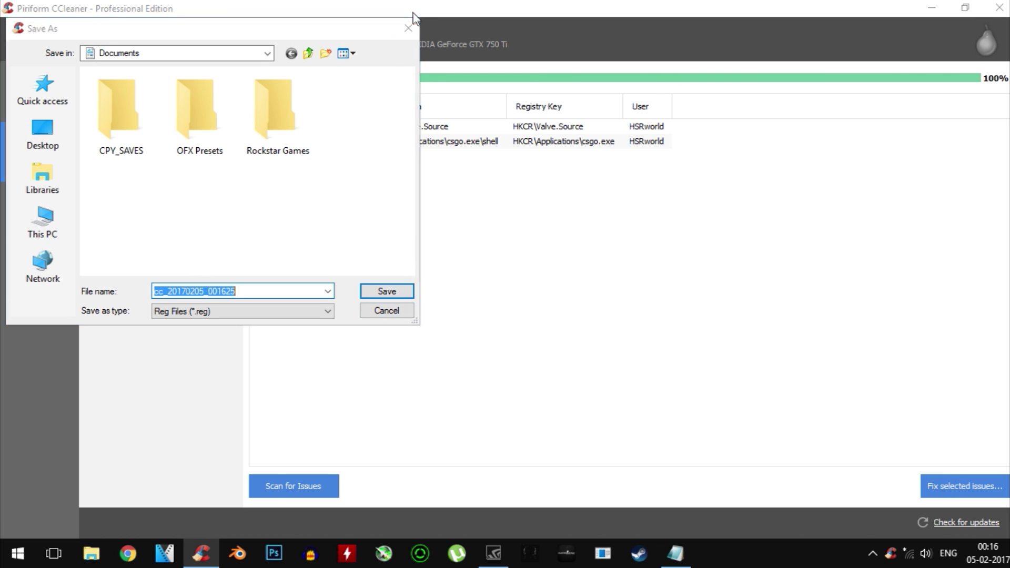
key("Escape")
Fix all selected registry issues without backing up the registry
left_click(971, 487)
left_click(522, 314)
left_click(484, 341)
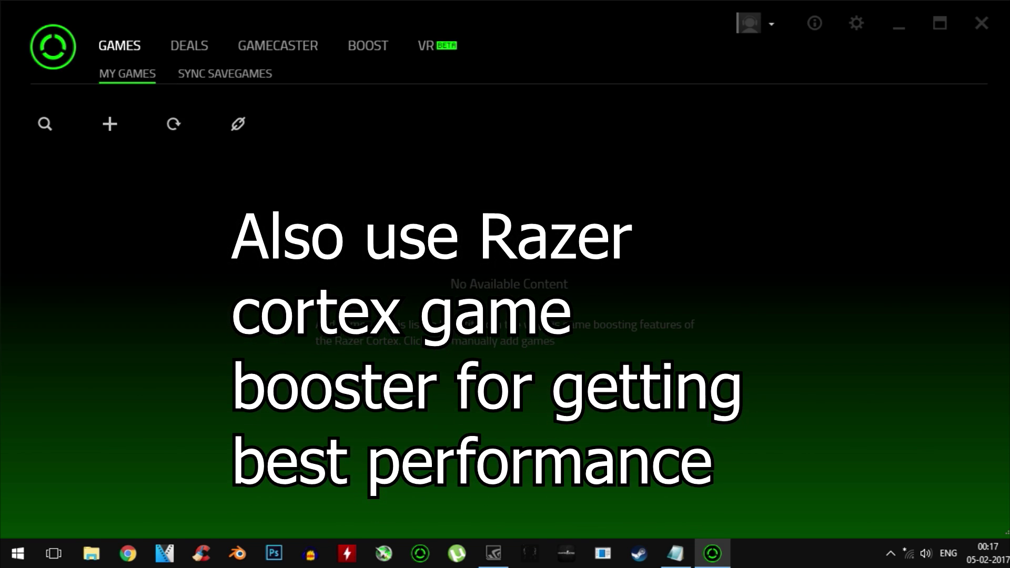
In Razer Cortex's boost settings, select CCleaner64.exe, conhost.exe, notepad.exe, nvcontainer.exe and NVIDIA GeForce Experience.exe for termination during boost
left_click(373, 49)
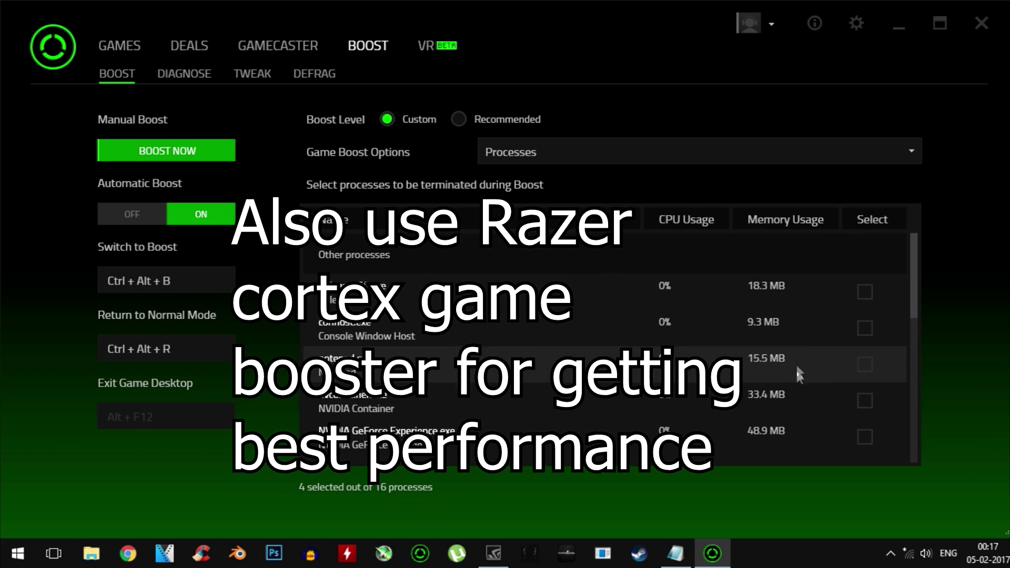
left_click(862, 293)
left_click(866, 329)
left_click(866, 366)
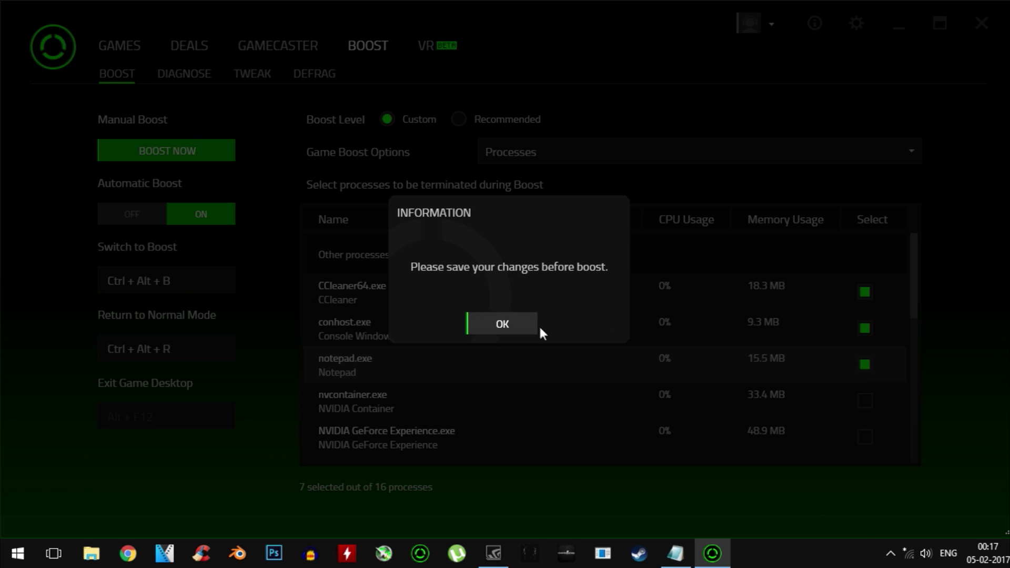
left_click(494, 326)
left_click(864, 400)
left_click(865, 437)
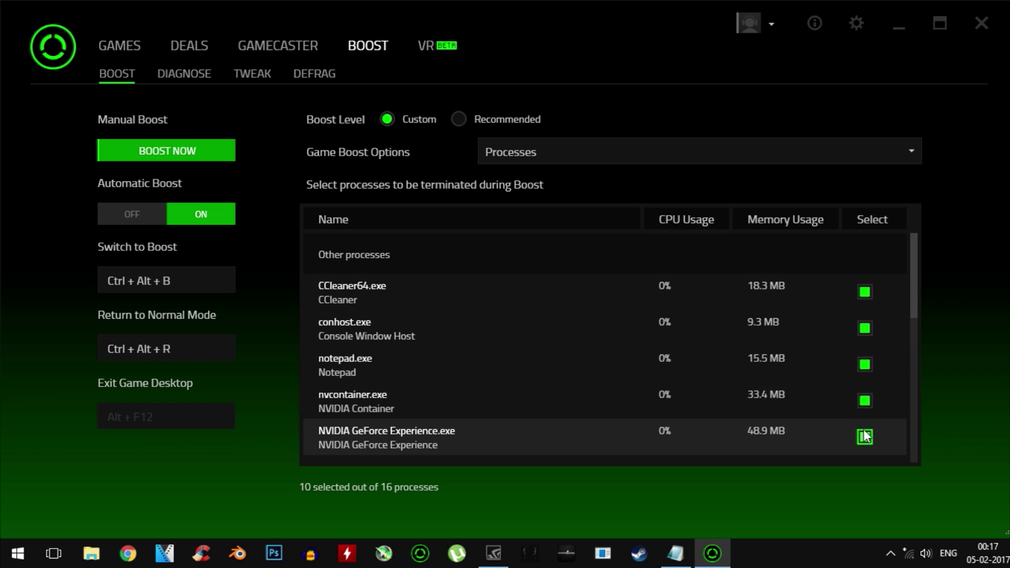
Select the remaining processes for termination during boost, including NVIDIA Share, NVIDIA Web Helper, nvspcaps64.exe and nvtray.exe
scroll(868, 441, "down", 1)
left_click(864, 438)
scroll(864, 437, "down", 1)
left_click(864, 403)
scroll(865, 413, "down", 1)
left_click(865, 405)
scroll(864, 416, "down", 1)
left_click(864, 406)
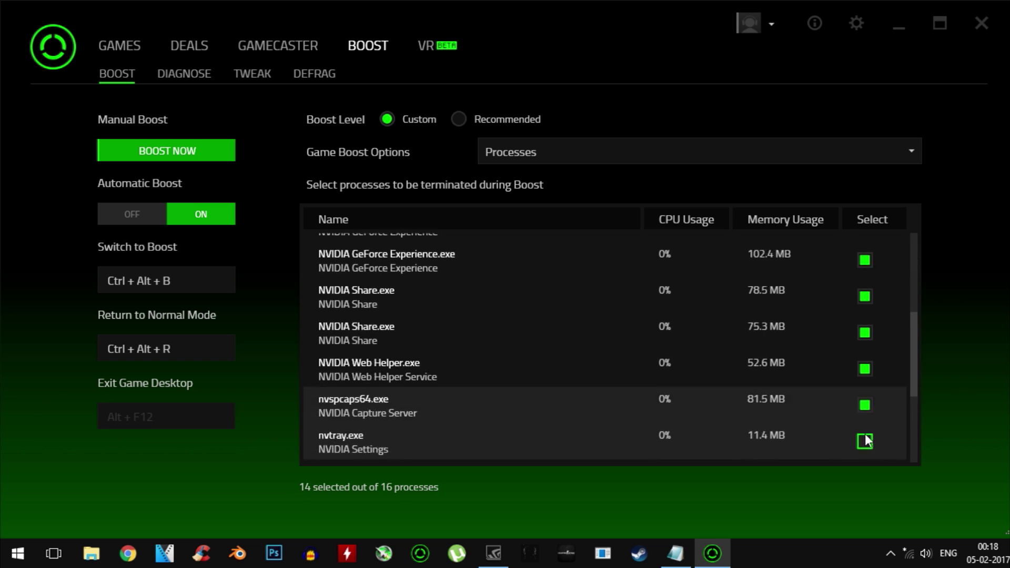
scroll(876, 376, "down", 1)
left_click(864, 371)
scroll(867, 390, "down", 3)
left_click(868, 442)
Review the Services and Non-Windows Services lists in the game boost options
left_click(657, 152)
left_click(547, 206)
scroll(853, 289, "up", 2)
left_click(760, 152)
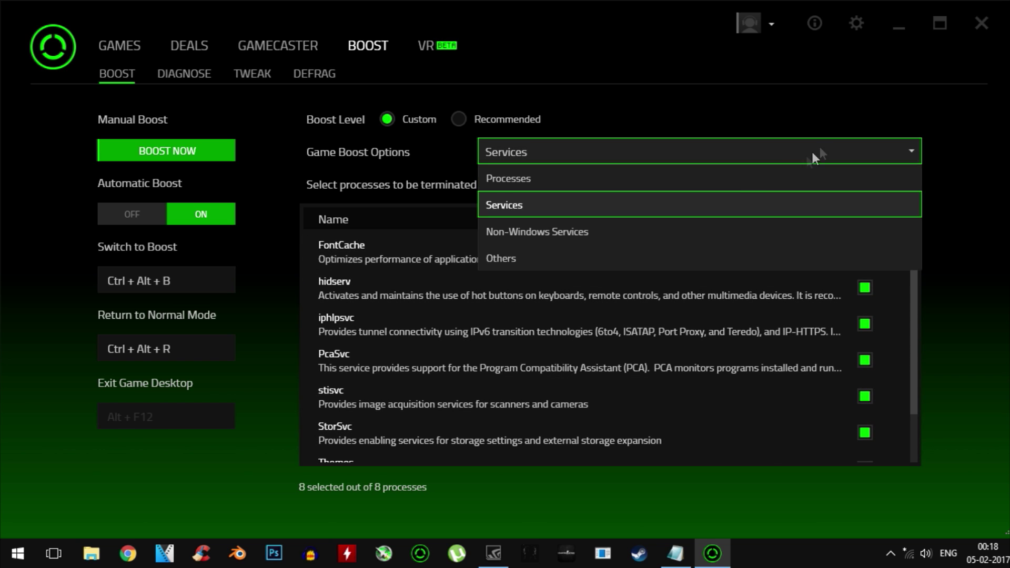
left_click(631, 232)
Among the Others boost options, enable Launch Game on Game Desktop and the closing of Explorer.exe, and start the manual boost
left_click(699, 153)
left_click(632, 258)
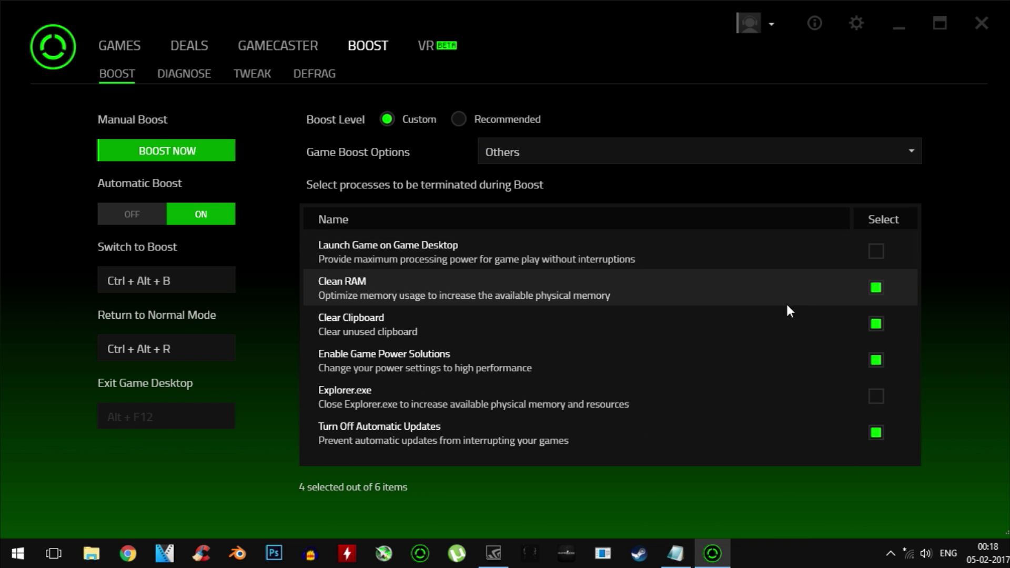
left_click(876, 251)
left_click(466, 319)
left_click(883, 397)
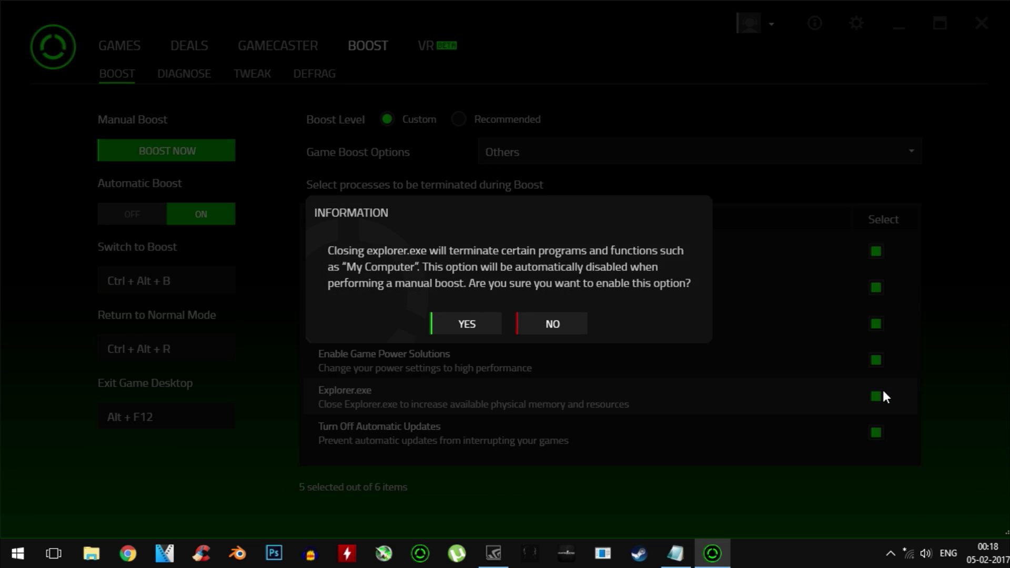
left_click(465, 324)
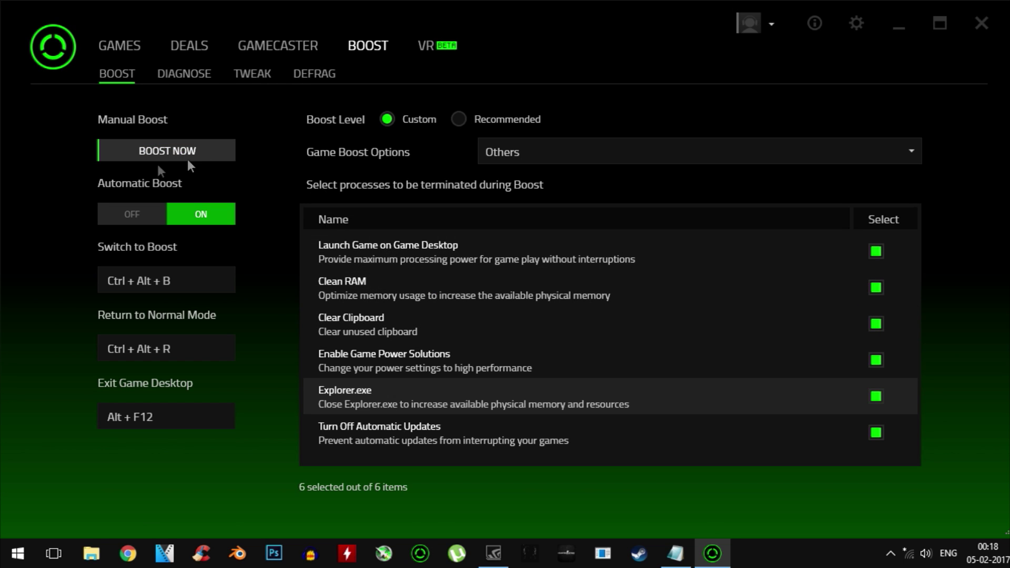
left_click(200, 152)
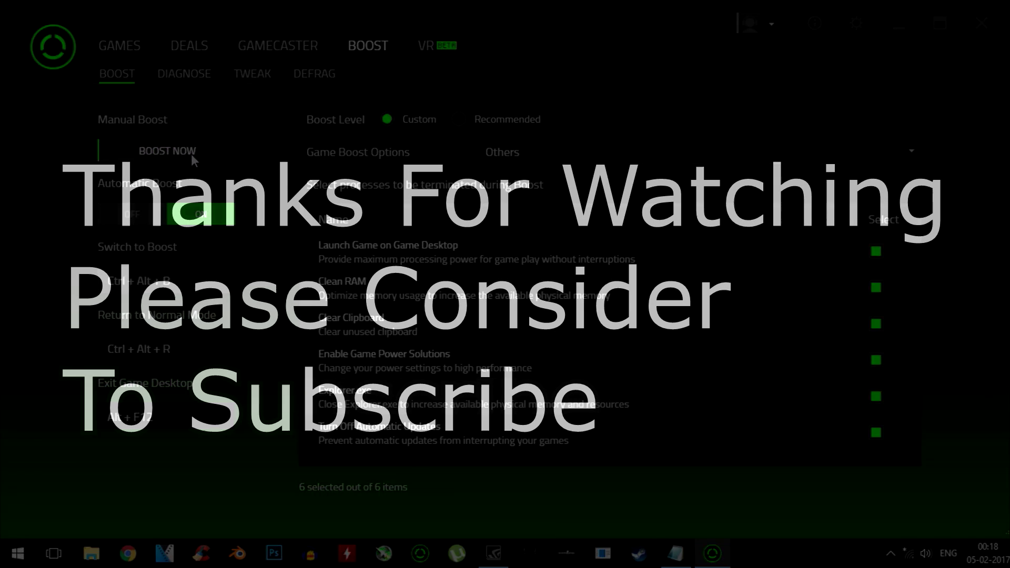